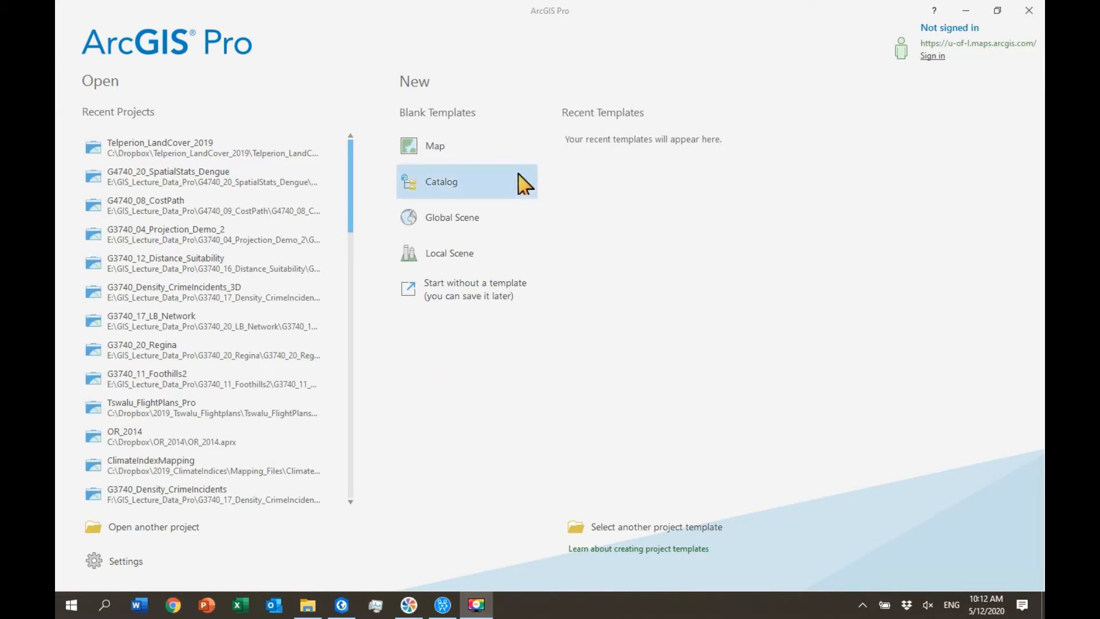
Step: Start a new project from the blank Map template and name it GoldMine
left_click(453, 146)
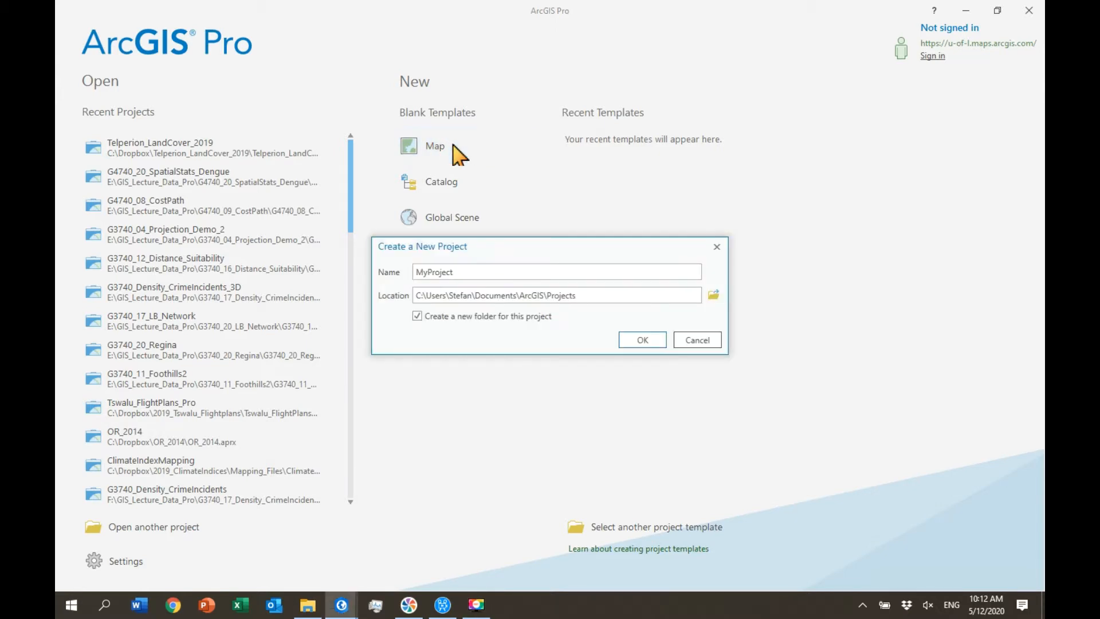
double_click(448, 271)
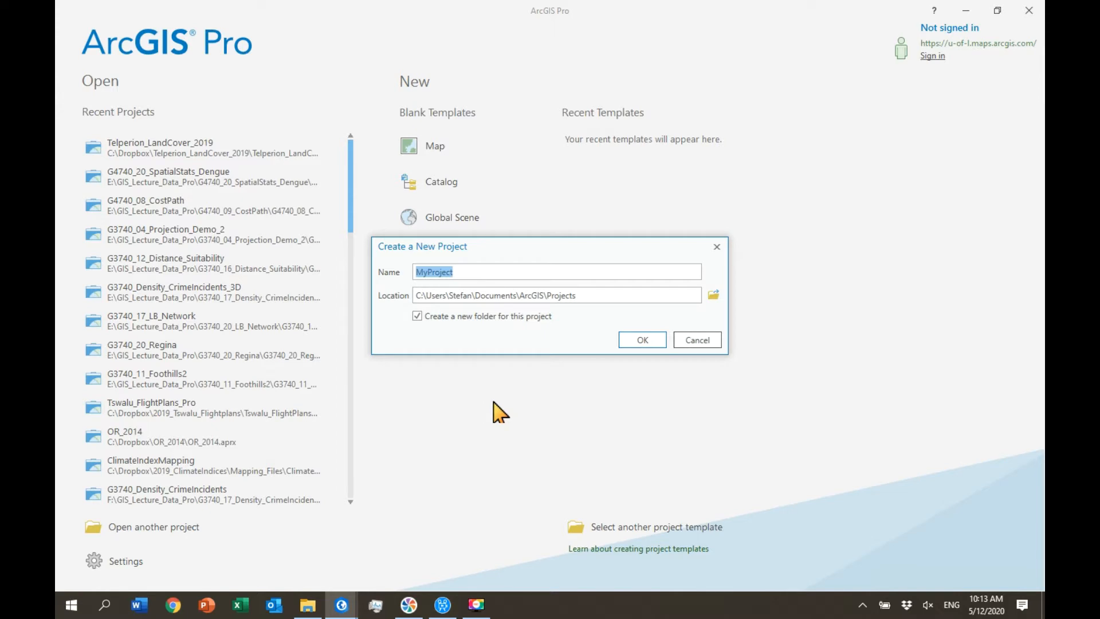
type("Go")
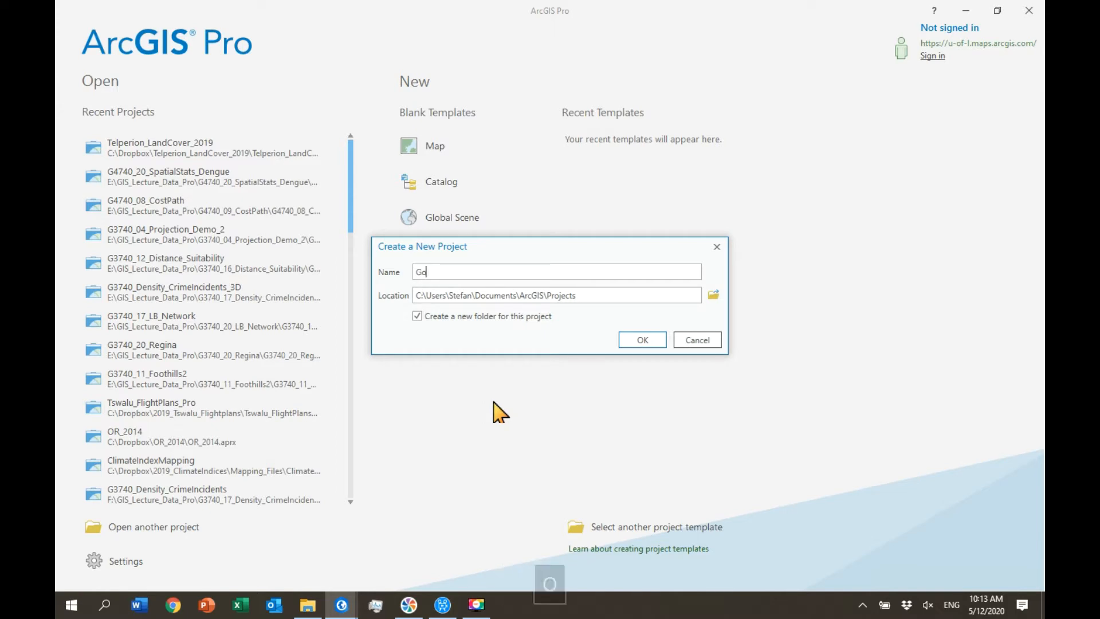
type("ld")
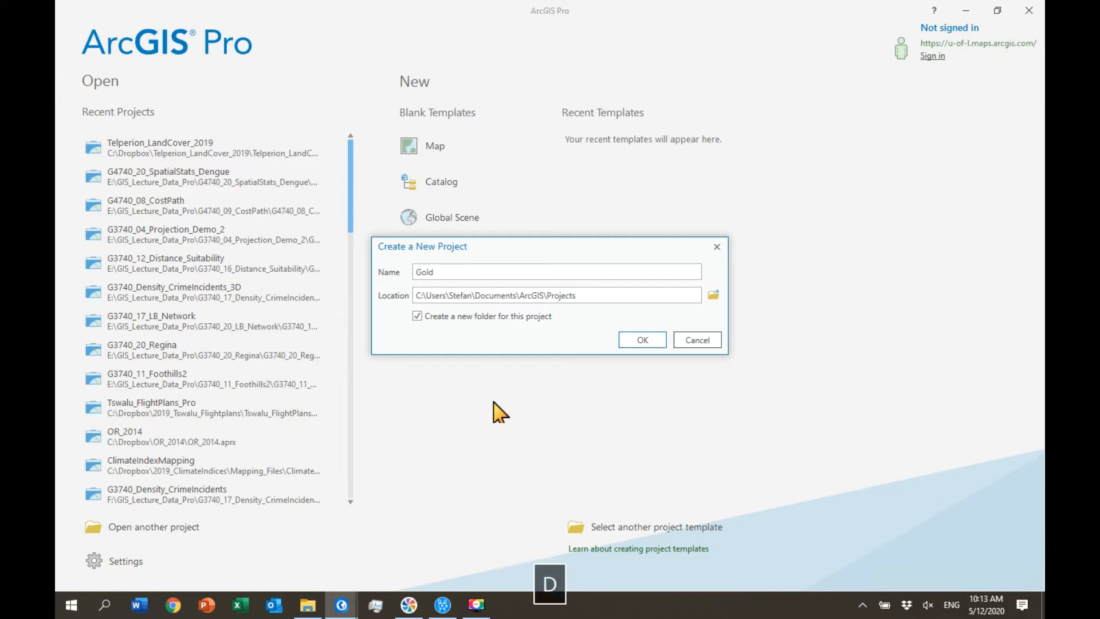
type("N")
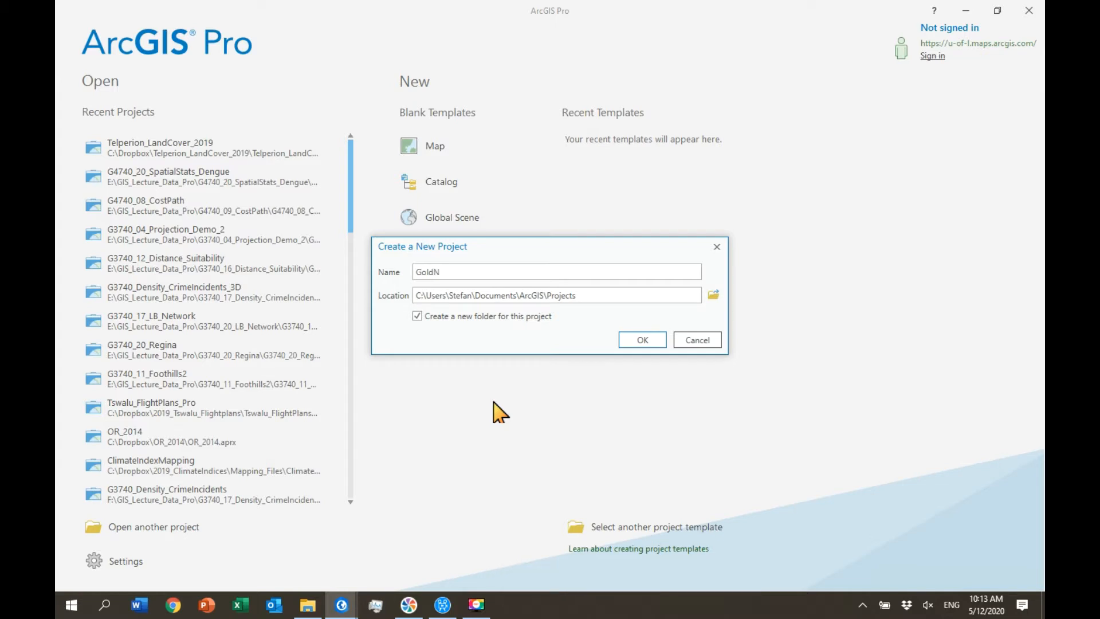
key("BackSpace")
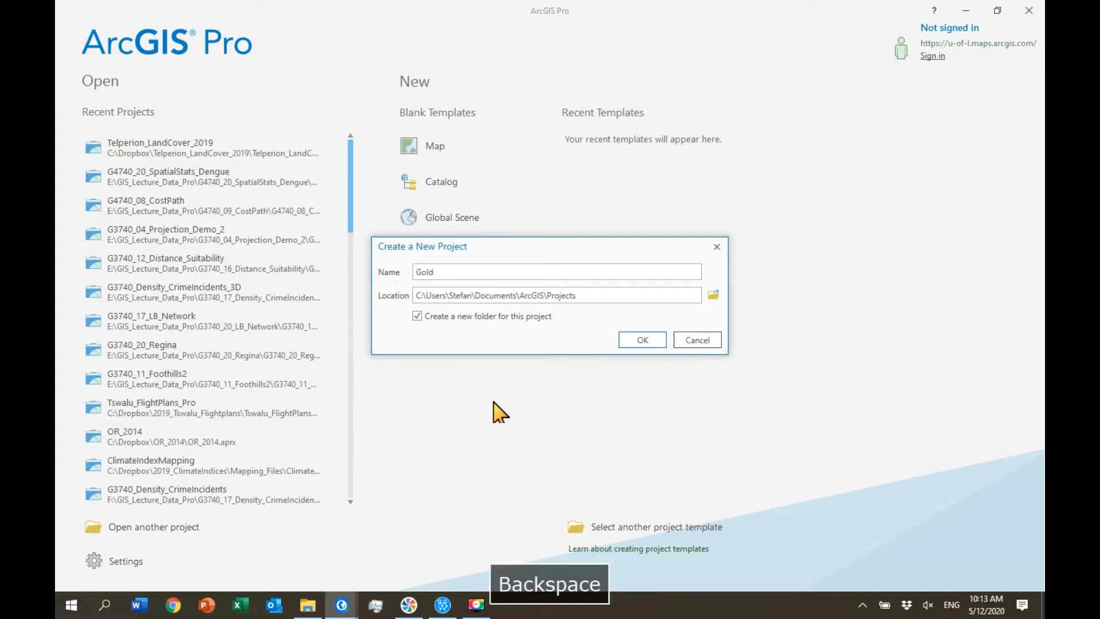
type("Mine")
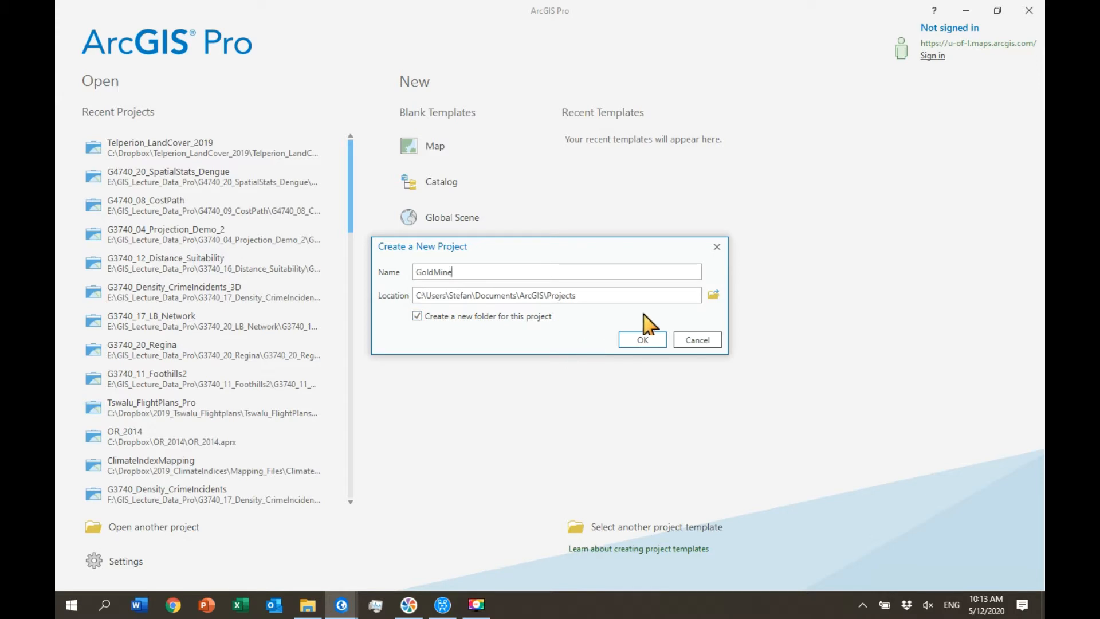
Step: Set the project location to the GIS_Lecture_Data_Pro folder on the E: drive and create the project
left_click(713, 295)
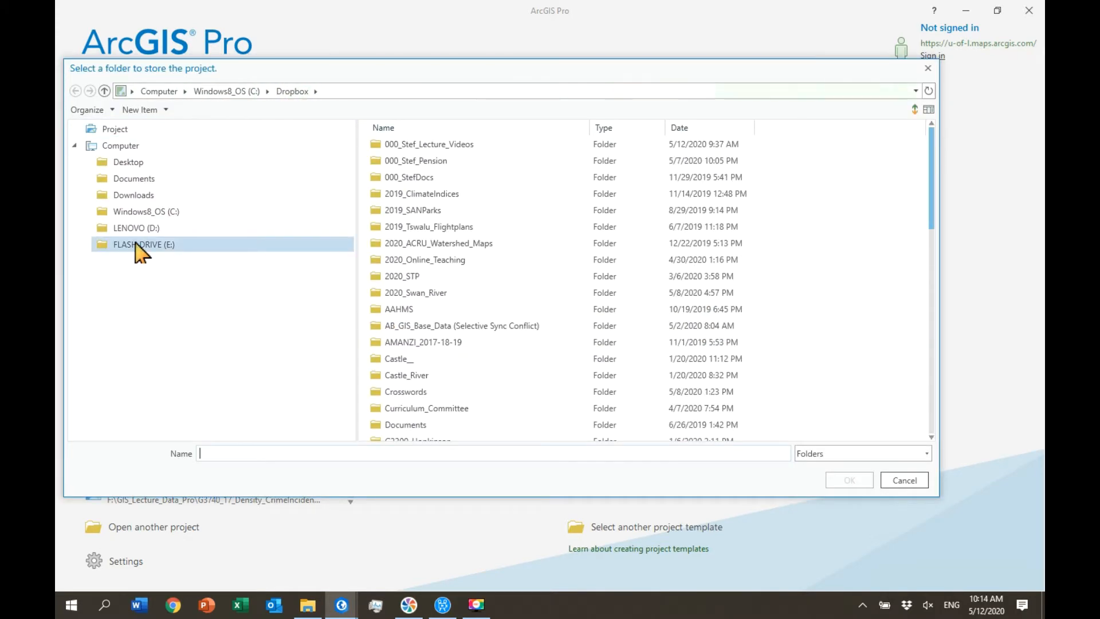
left_click(140, 244)
left_click(411, 243)
left_click(849, 480)
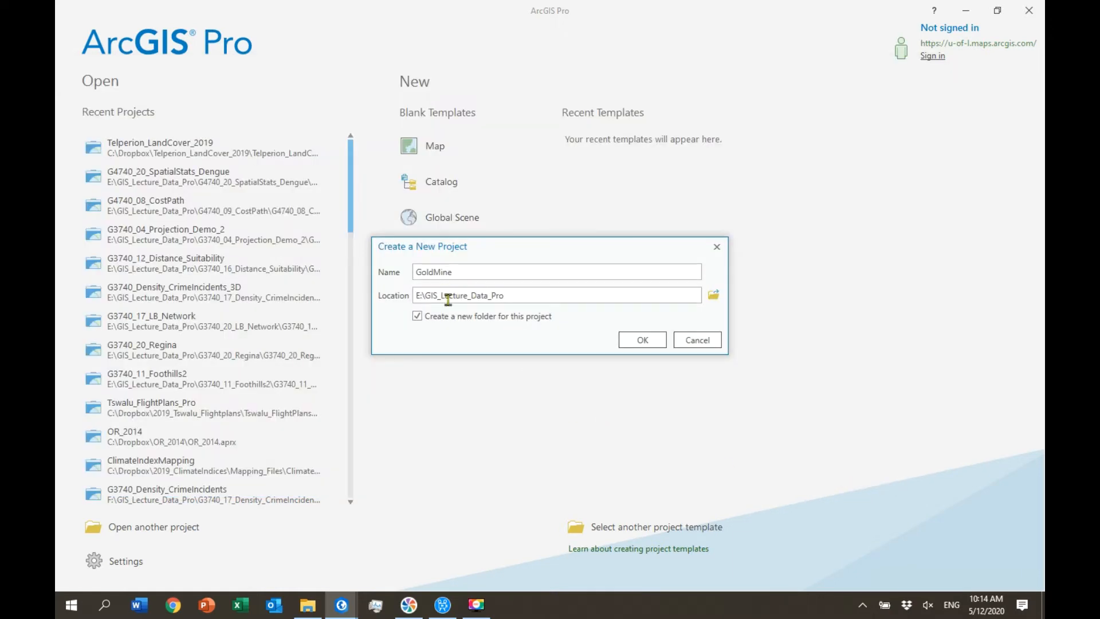
left_click(642, 339)
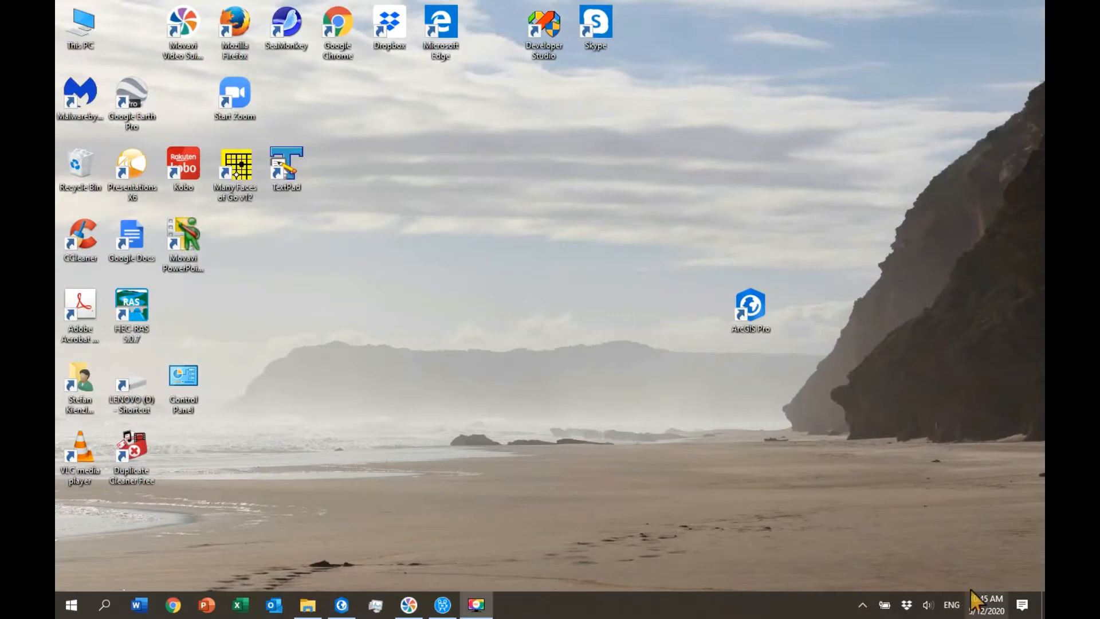
Step: Switch to File Explorer and open the GoldMine project folder inside GIS_Lecture_Data_Pro on the E: drive to examine its contents
left_click(969, 577)
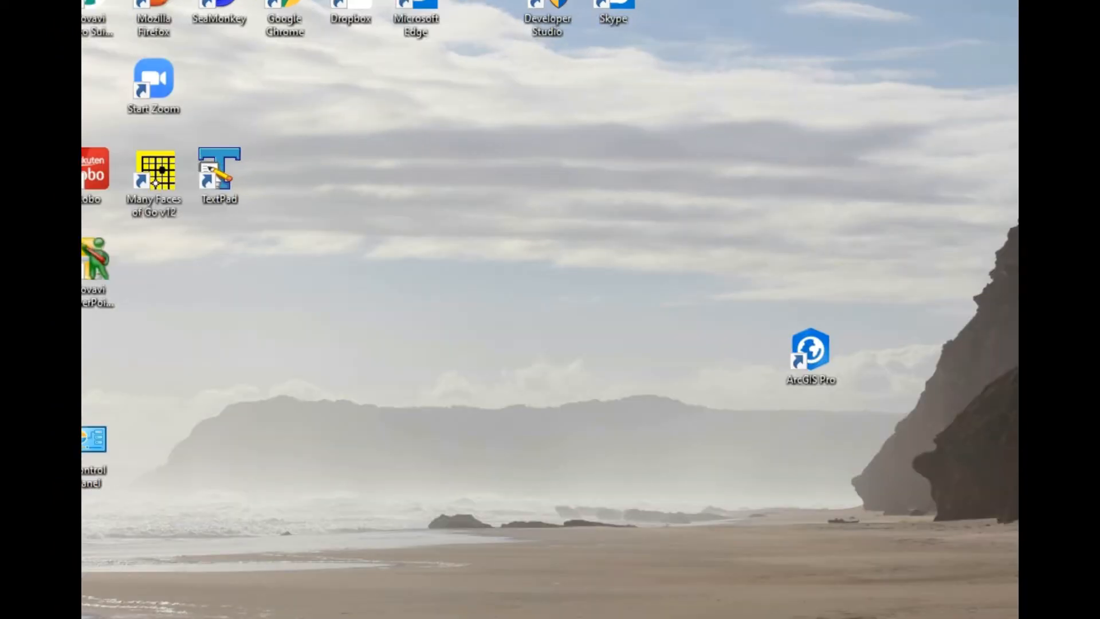
left_click(247, 616)
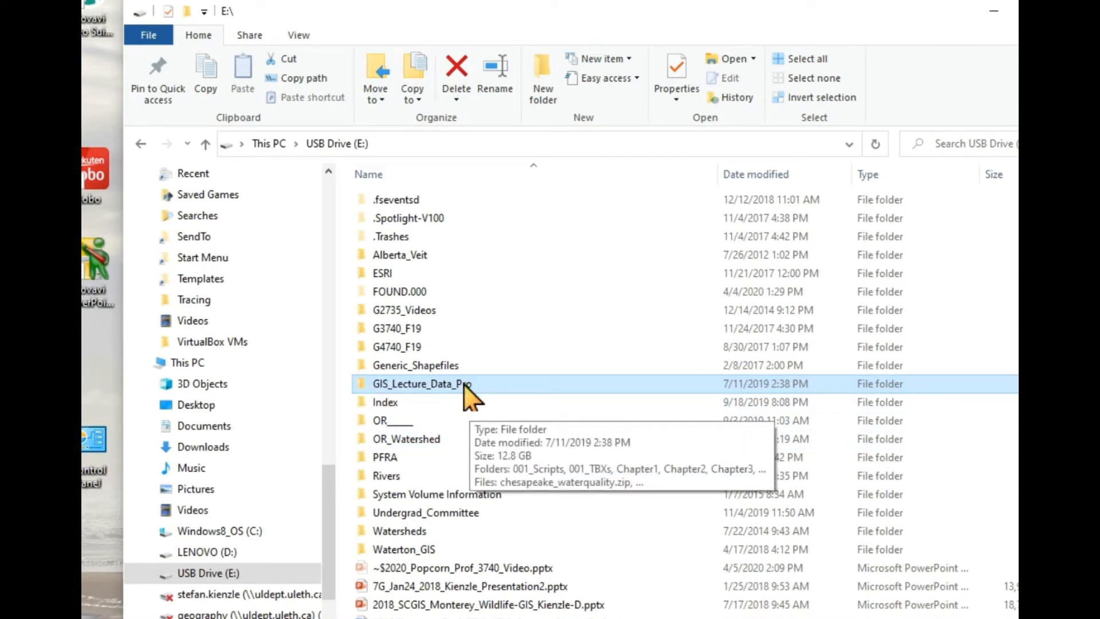
left_click(417, 384)
double_click(417, 384)
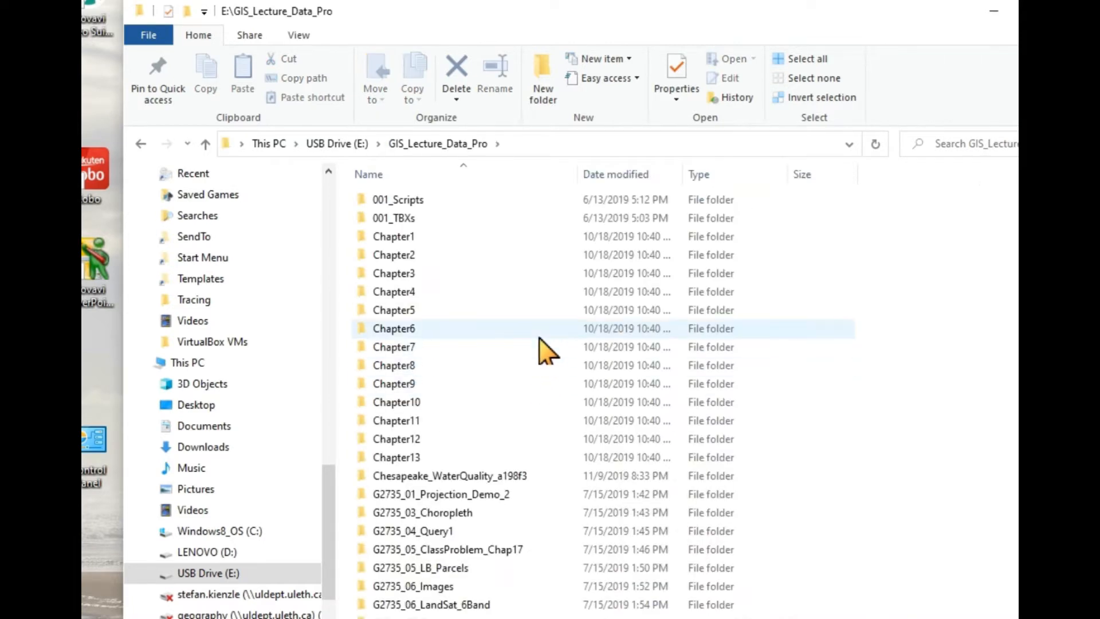
scroll(534, 354, "down", 10)
scroll(529, 345, "down", 5)
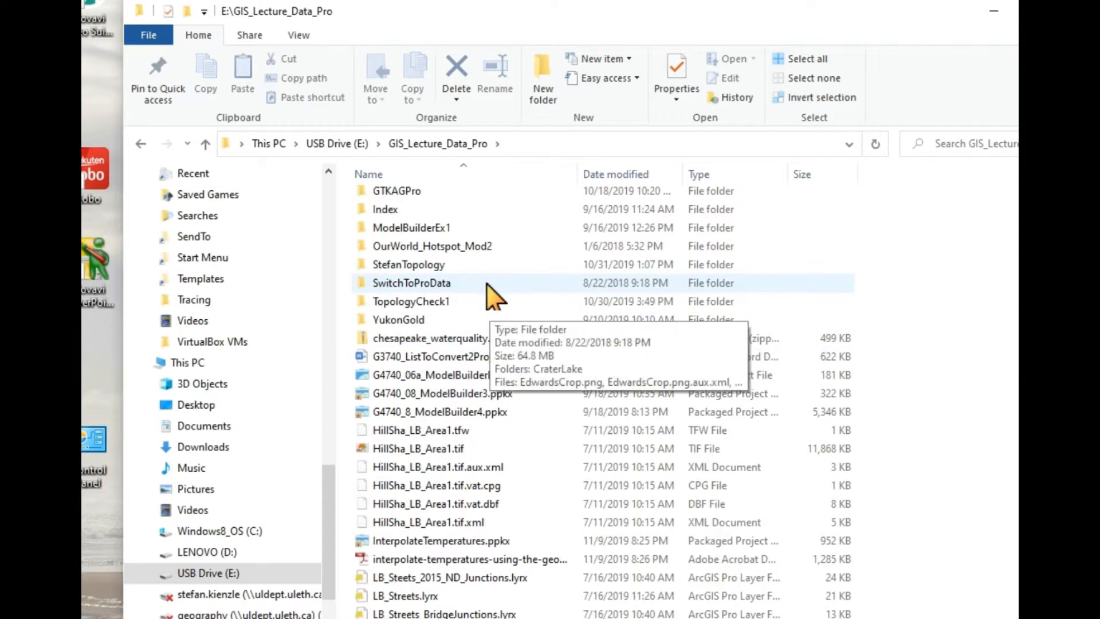
scroll(486, 282, "up", 2)
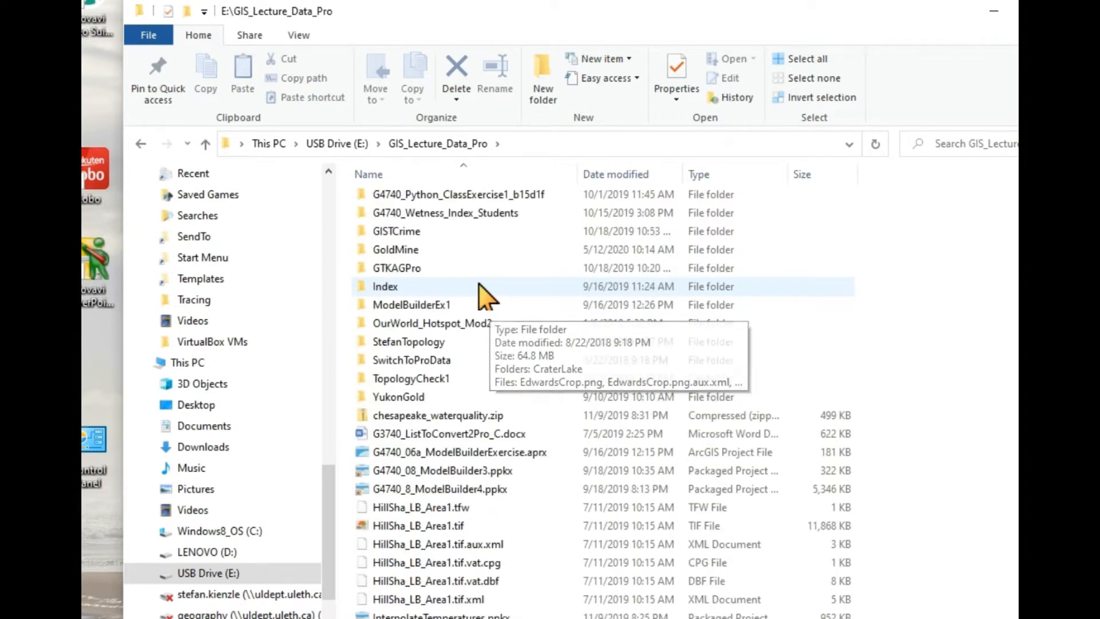
left_click(402, 251)
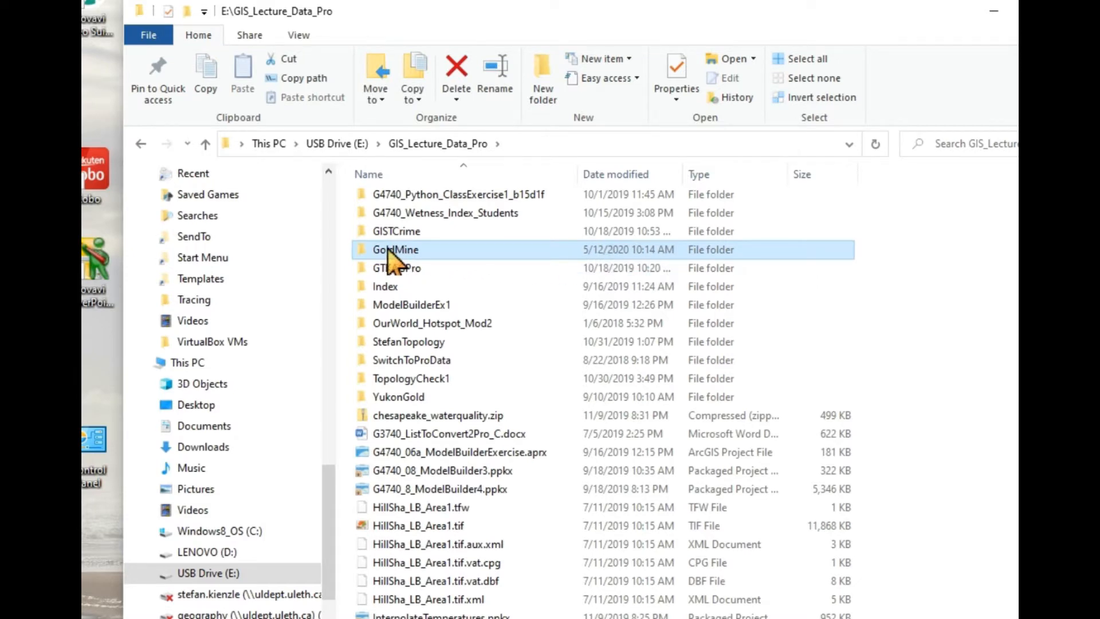
double_click(387, 248)
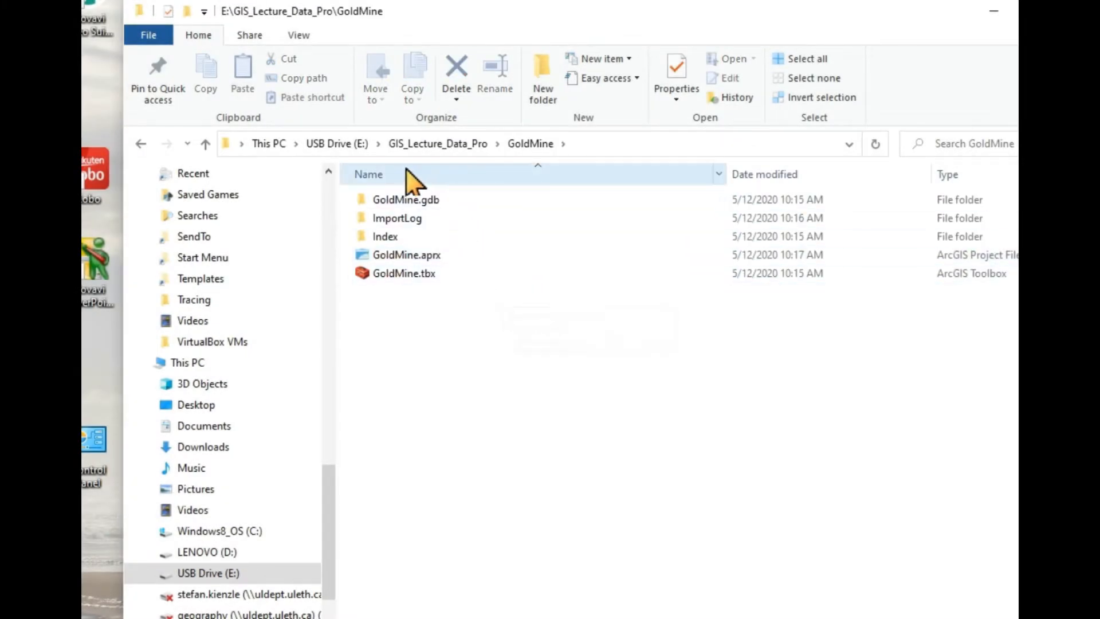
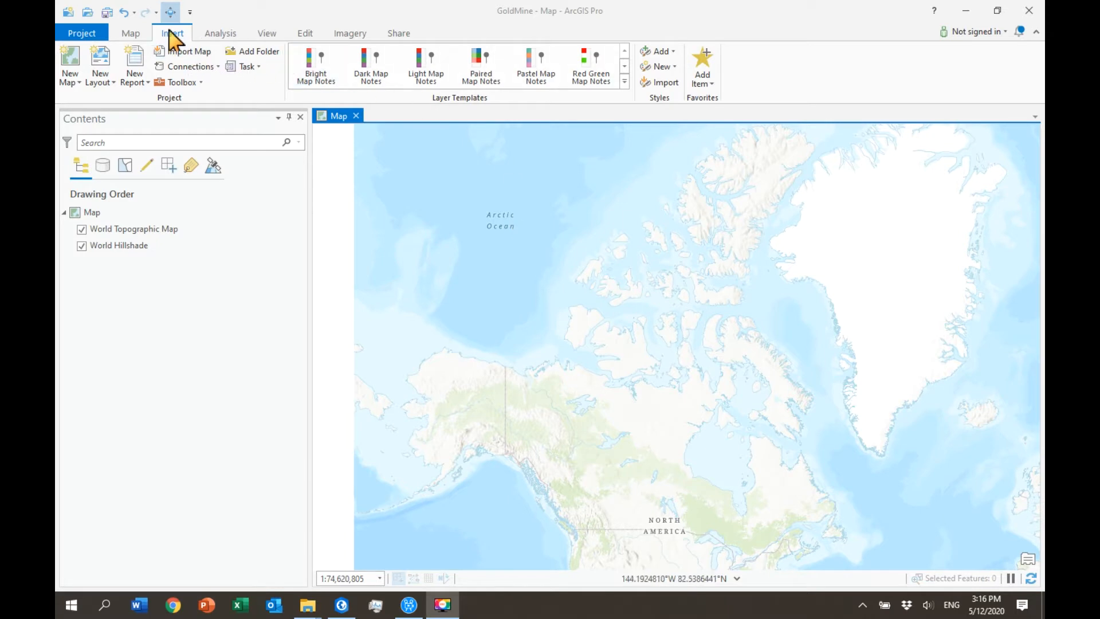
Step: In ArcGIS Pro, examine the portal connections, then the license levels and the list of licensed Esri extensions
left_click(130, 34)
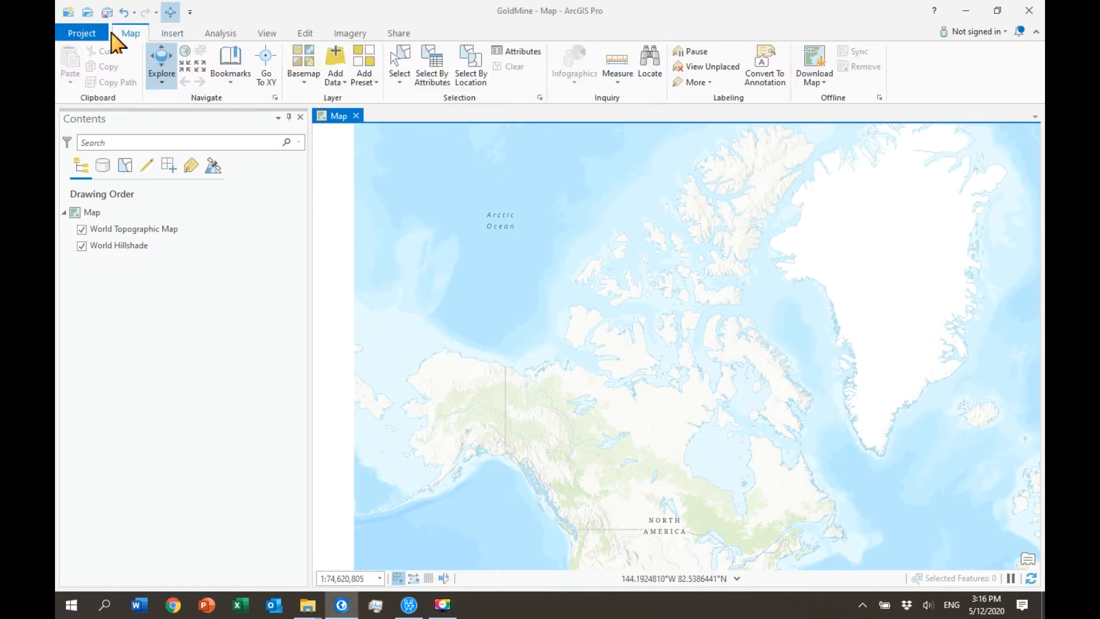
left_click(82, 34)
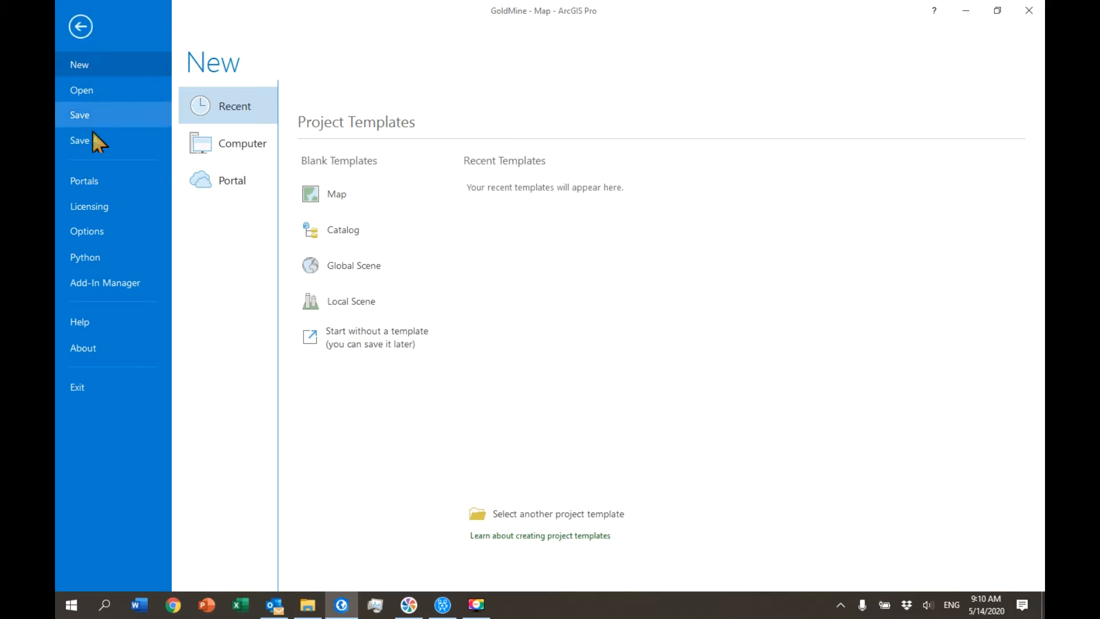
left_click(85, 182)
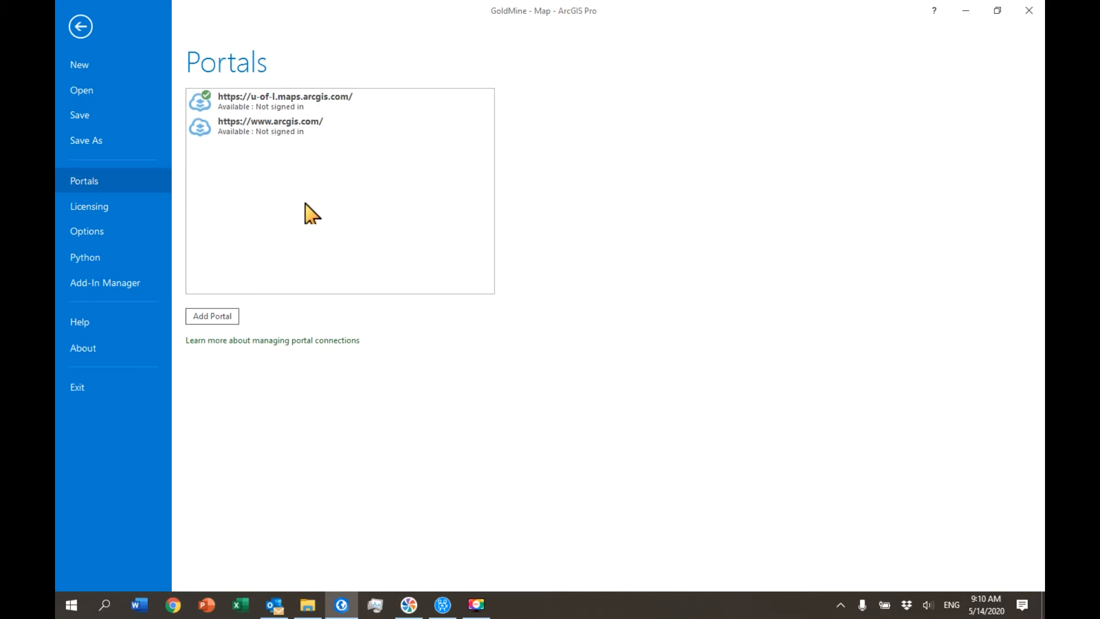
left_click(91, 205)
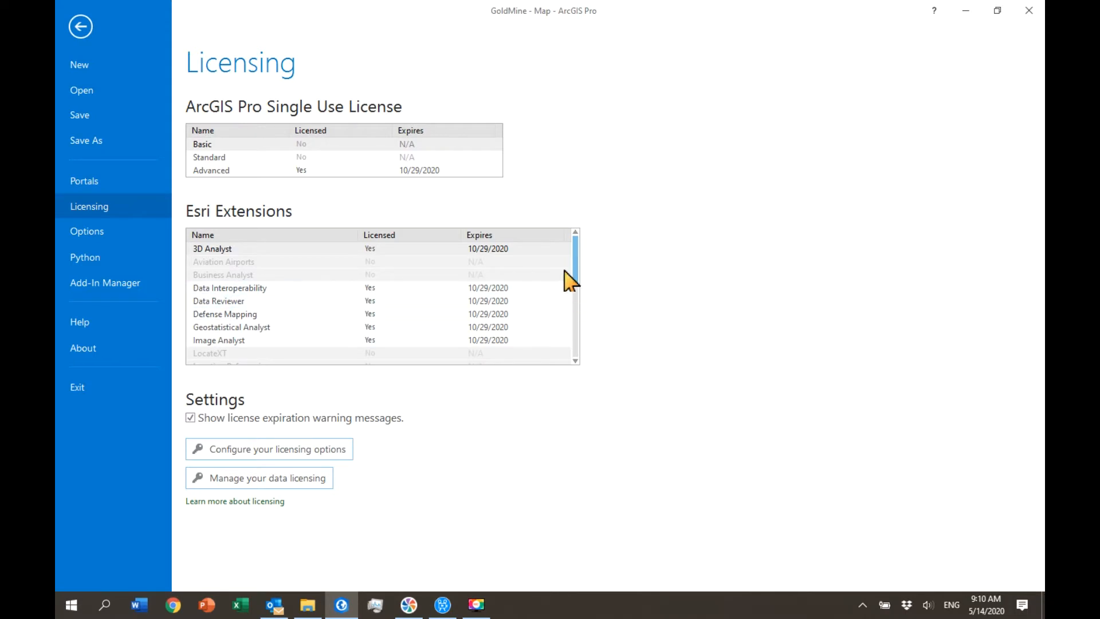
left_click_drag(576, 257, 576, 302)
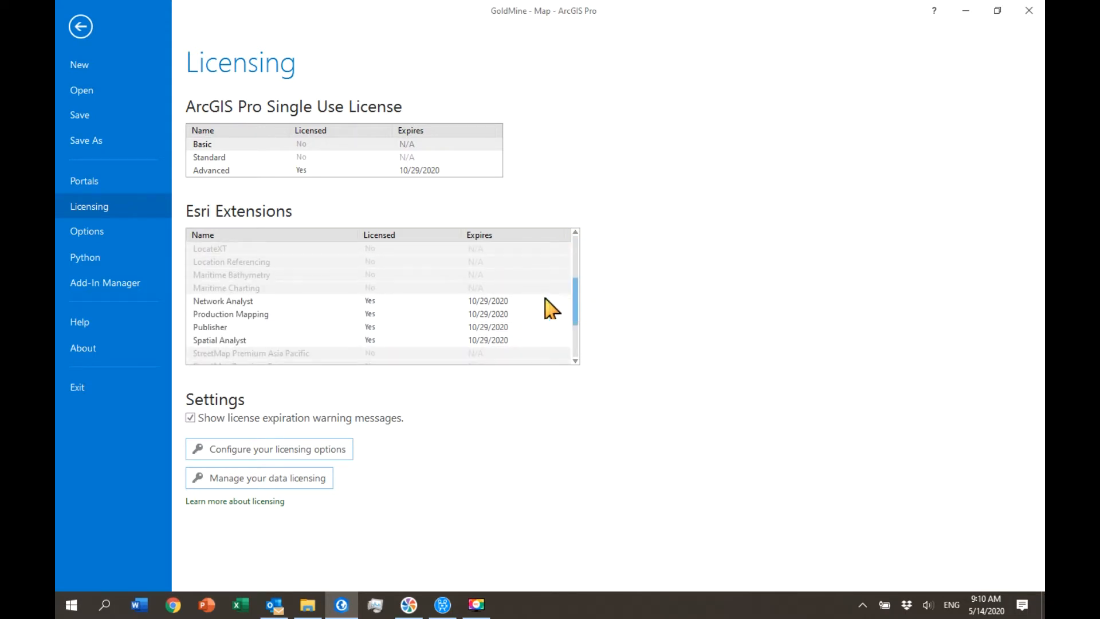
Step: Open the options and examine the current project settings, project creation defaults, map and scene defaults with spatial reference, and navigation settings
left_click(95, 229)
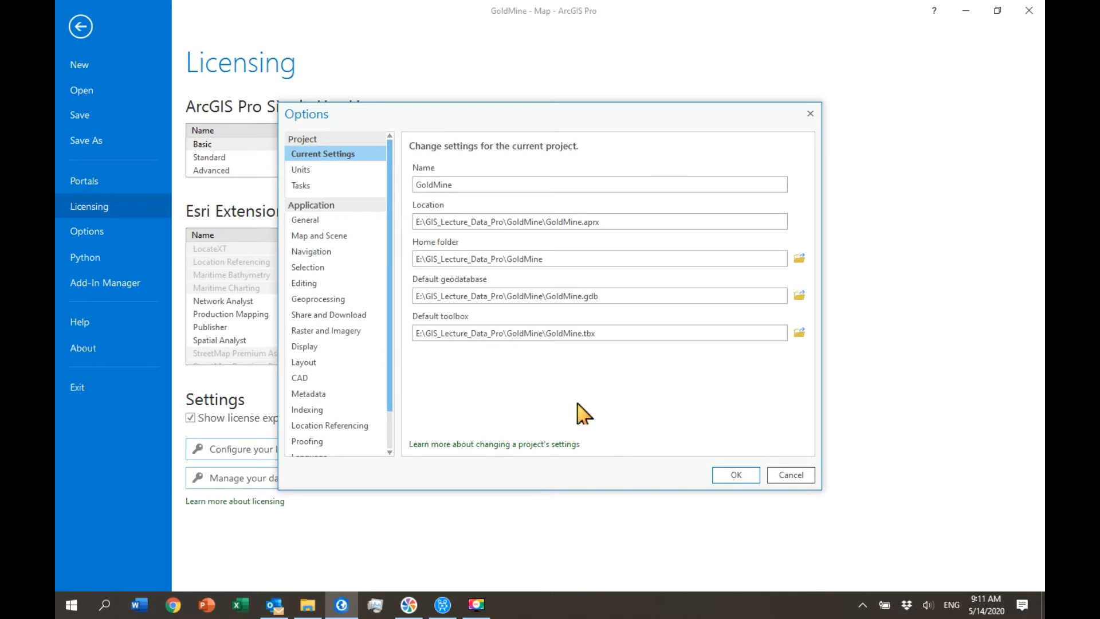
left_click(314, 223)
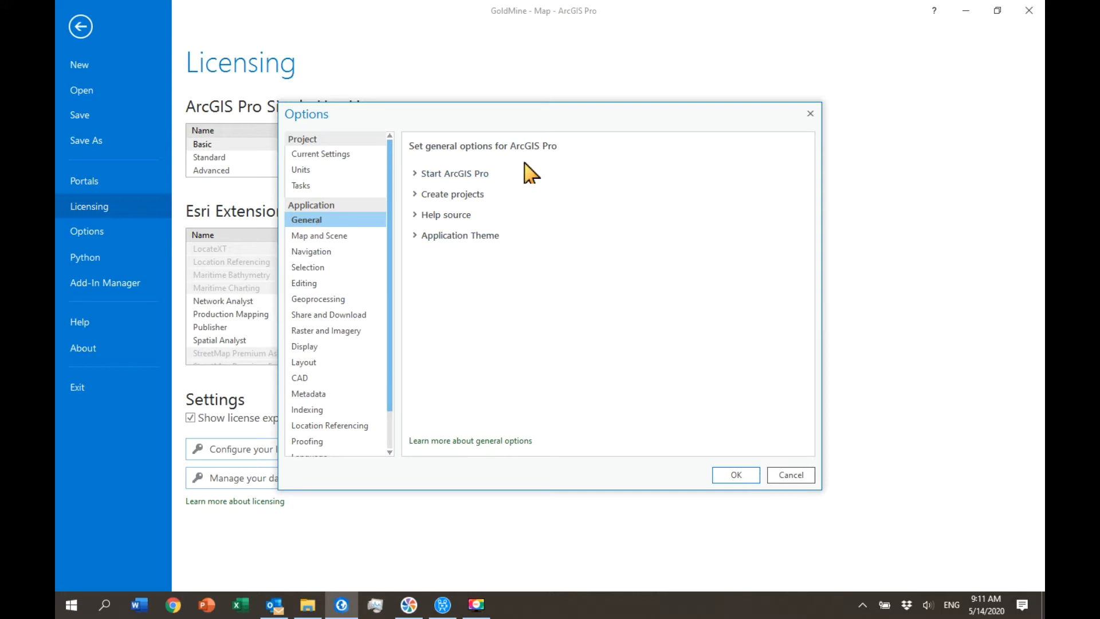
left_click(448, 195)
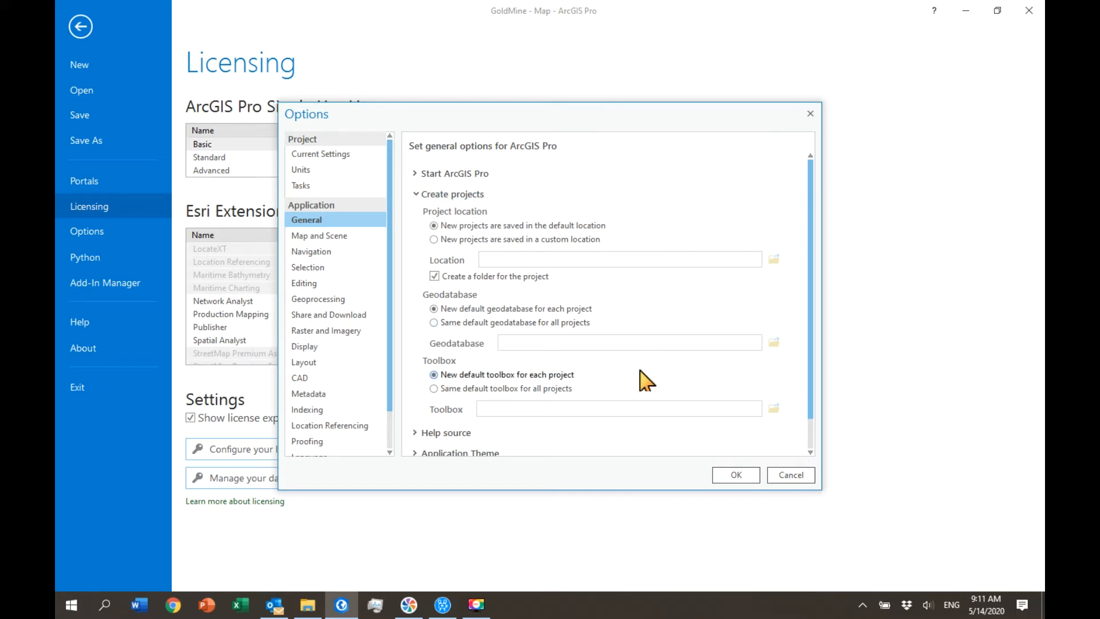
left_click(336, 236)
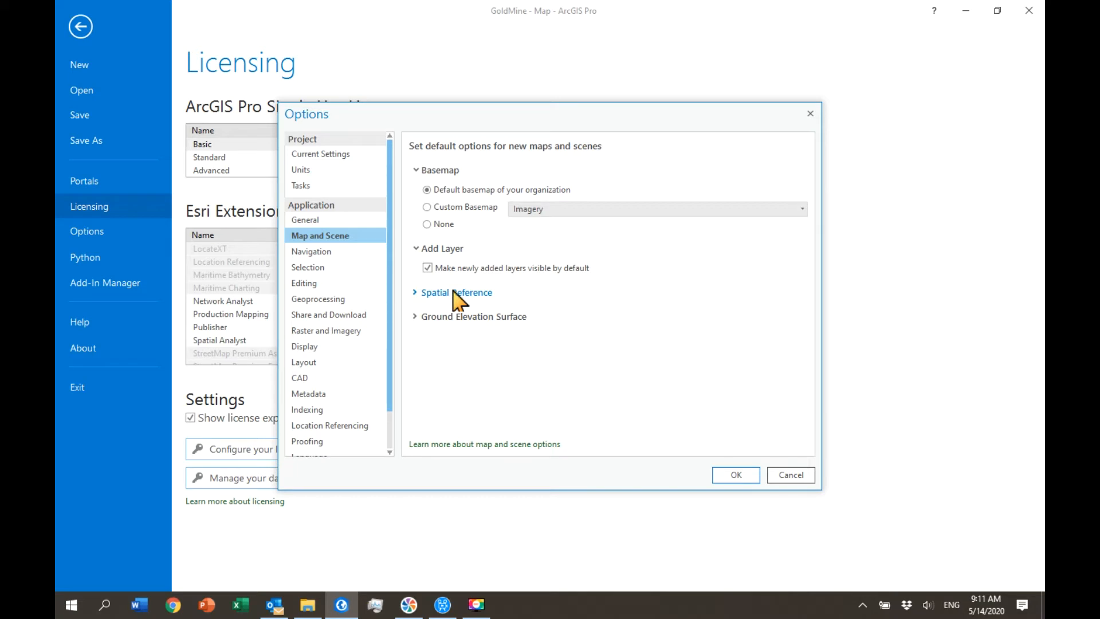
left_click(455, 294)
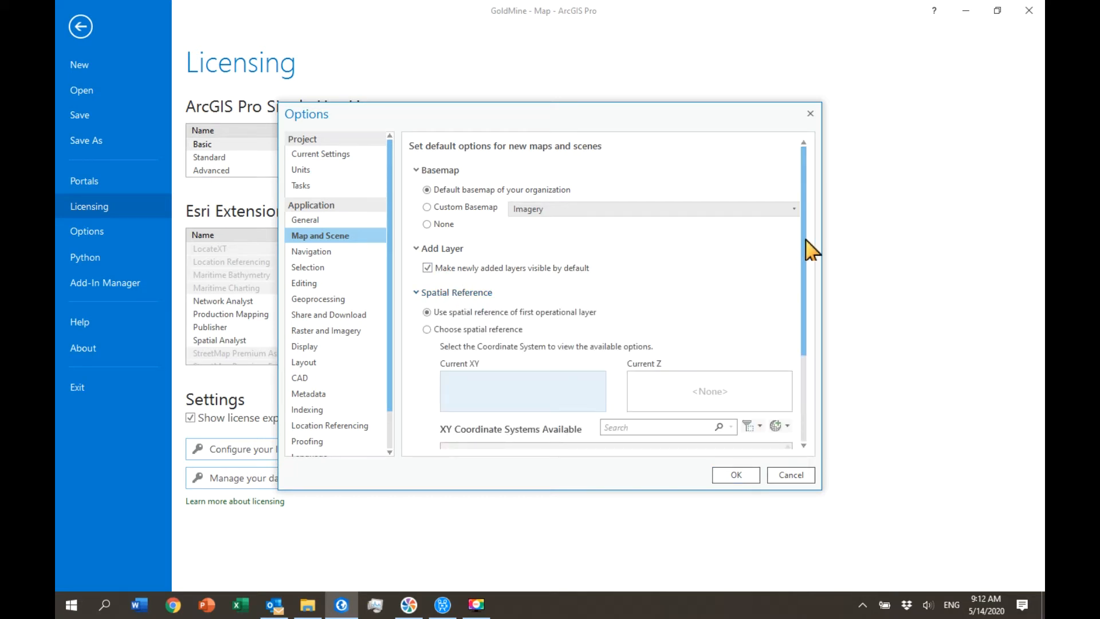
left_click_drag(804, 246, 807, 298)
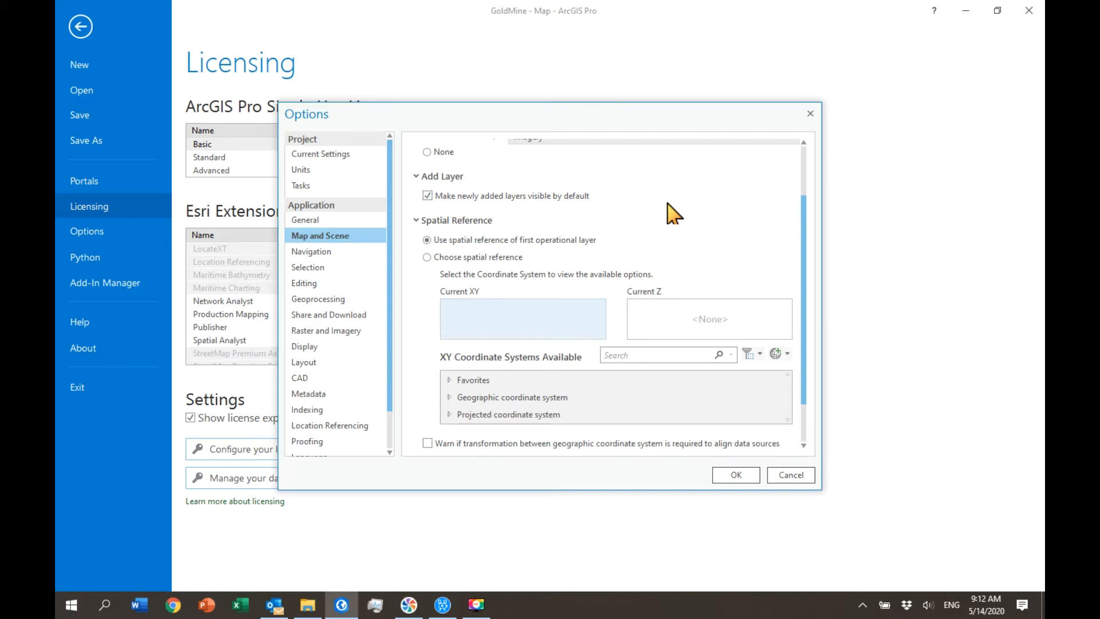
left_click(328, 253)
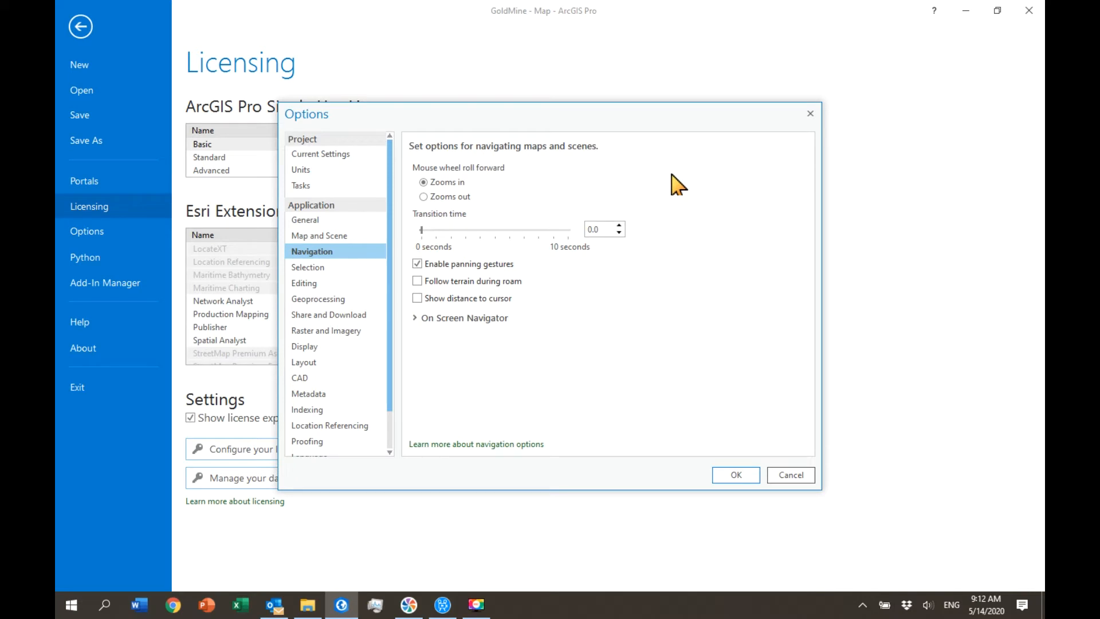
Step: In the editing options, turn on automatic saving of edits by time interval and saving edits when saving the project
left_click(313, 270)
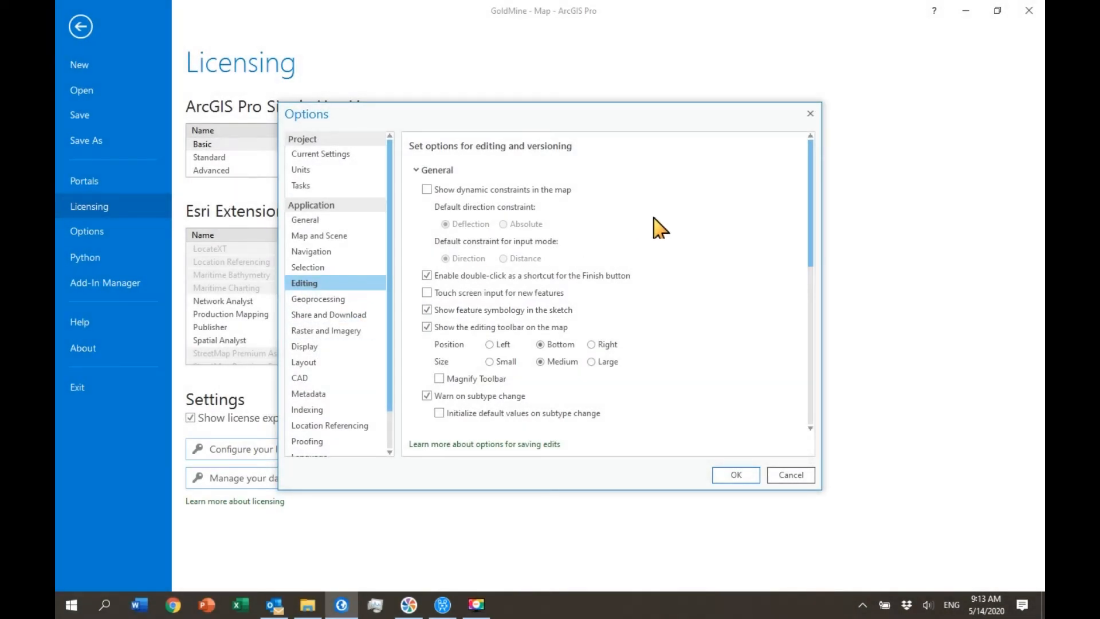
left_click_drag(808, 198, 812, 308)
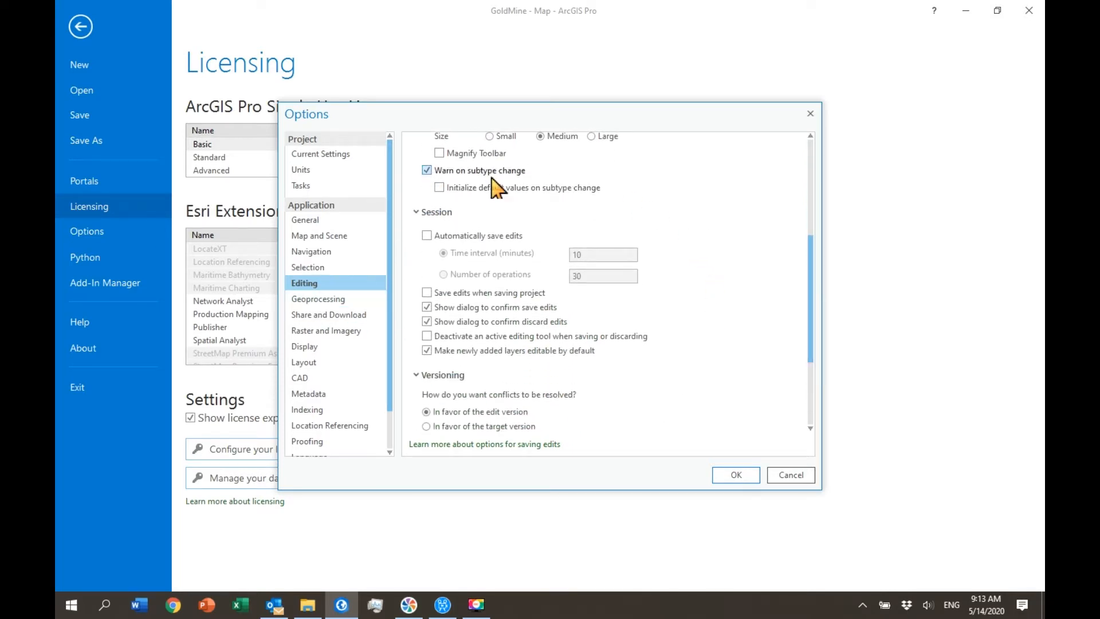
left_click(427, 236)
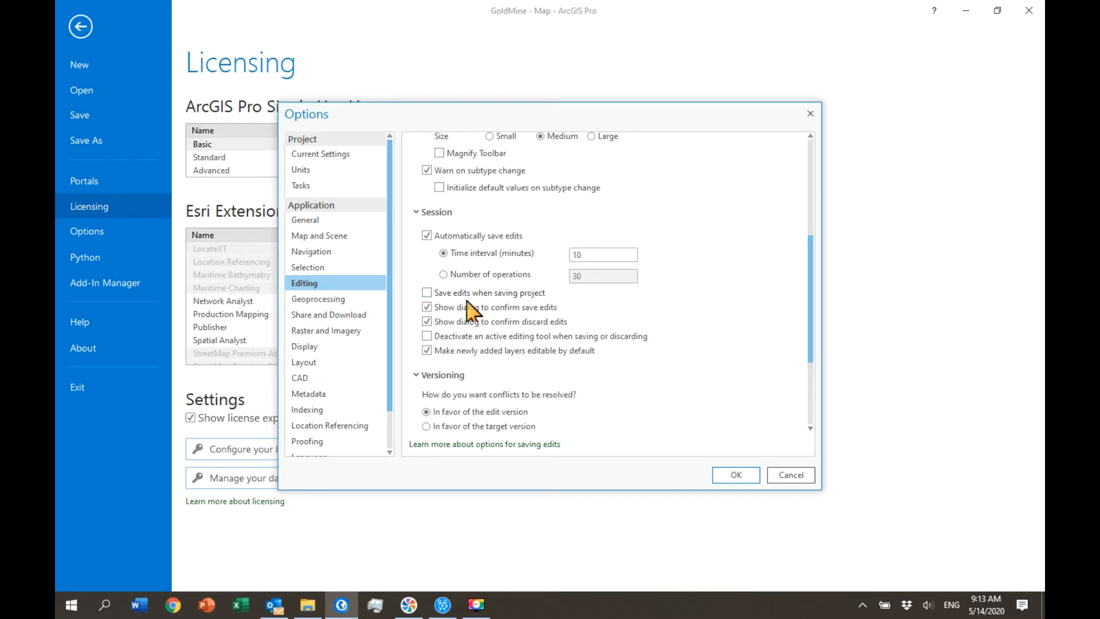
left_click(426, 292)
left_click_drag(810, 271, 810, 323)
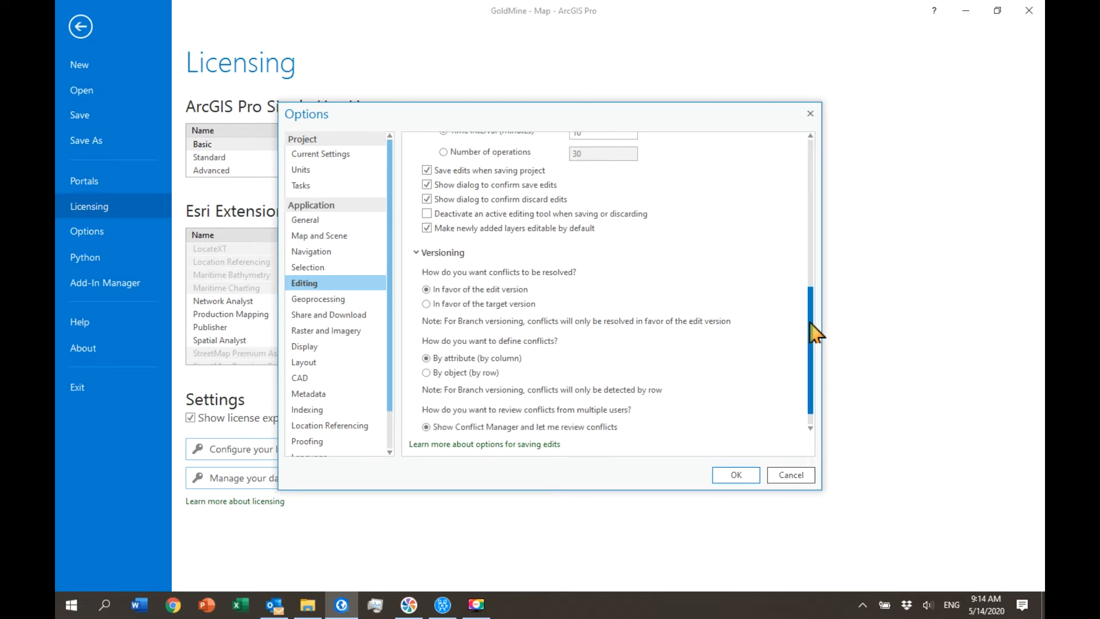
left_click_drag(810, 323, 792, 312)
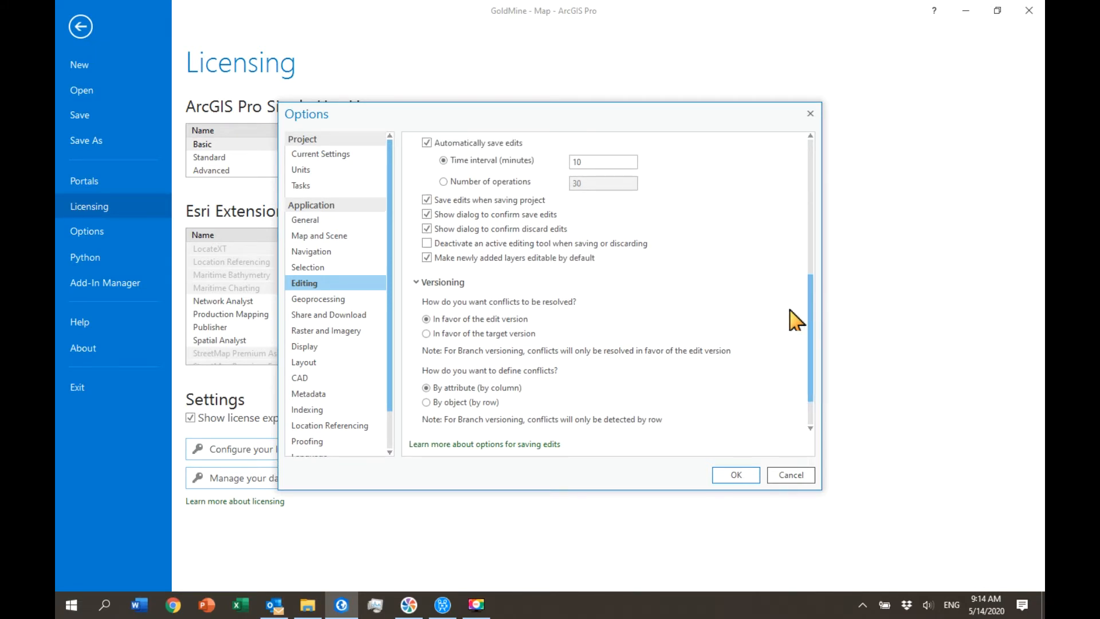
Step: Examine the geoprocessing options, accept the option settings, and return to the map
left_click(331, 300)
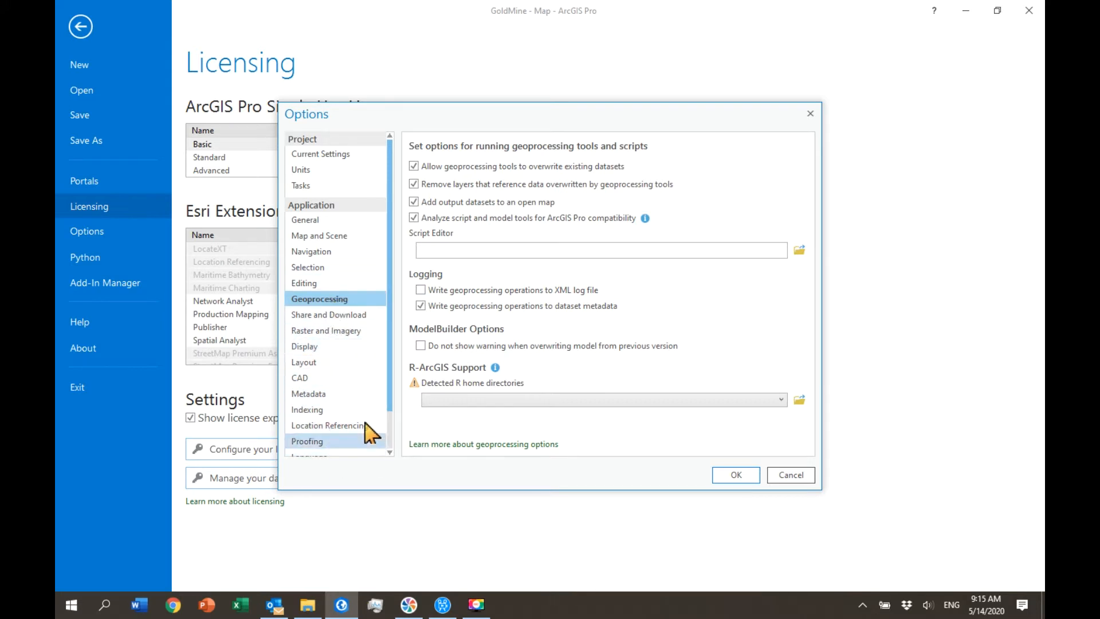
scroll(391, 384, "down", 1)
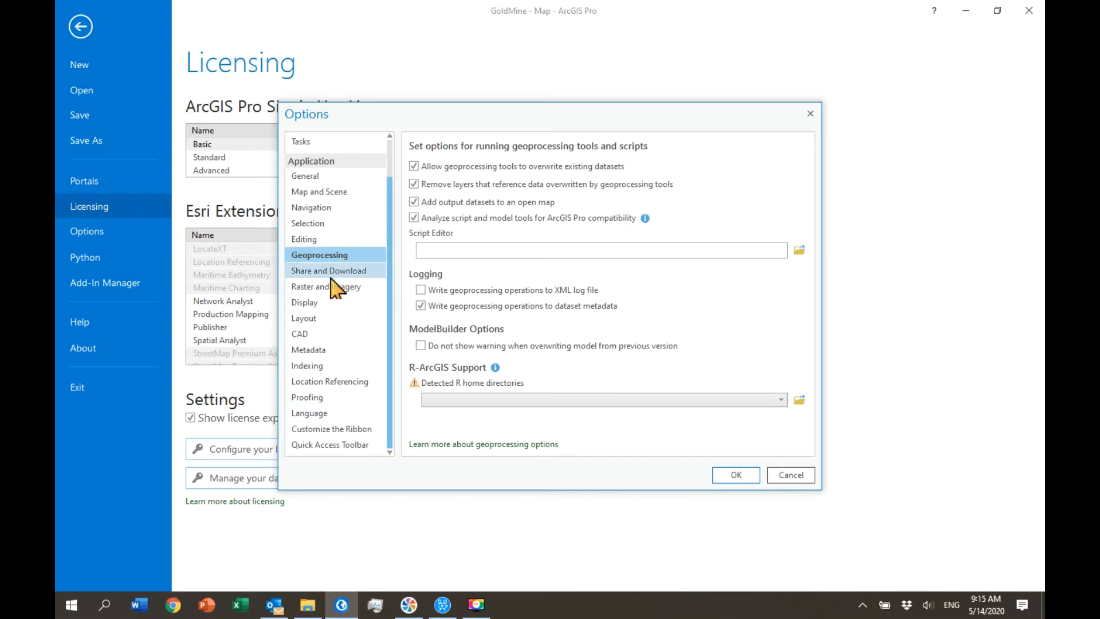
left_click(736, 474)
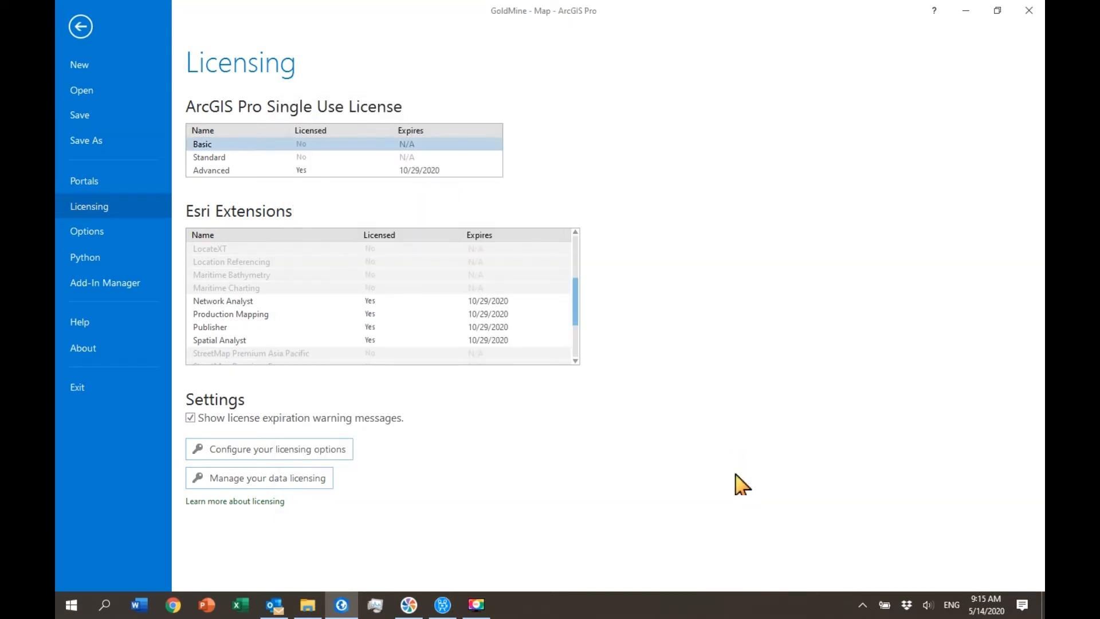
left_click(80, 26)
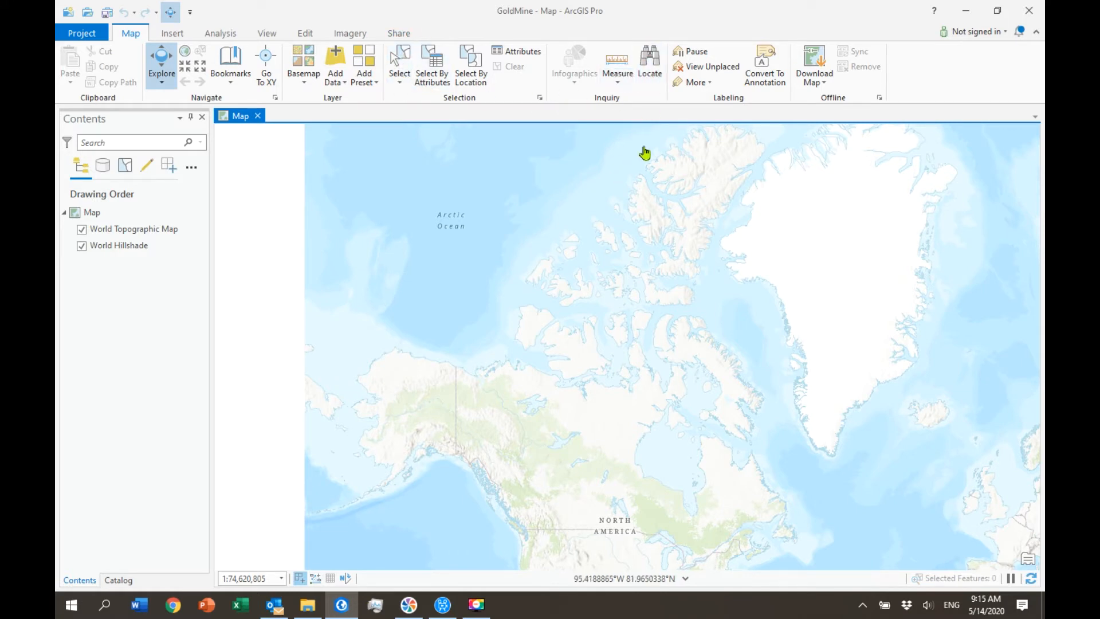
Step: Insert a new map into the project and rename it GoldMine2
left_click(174, 33)
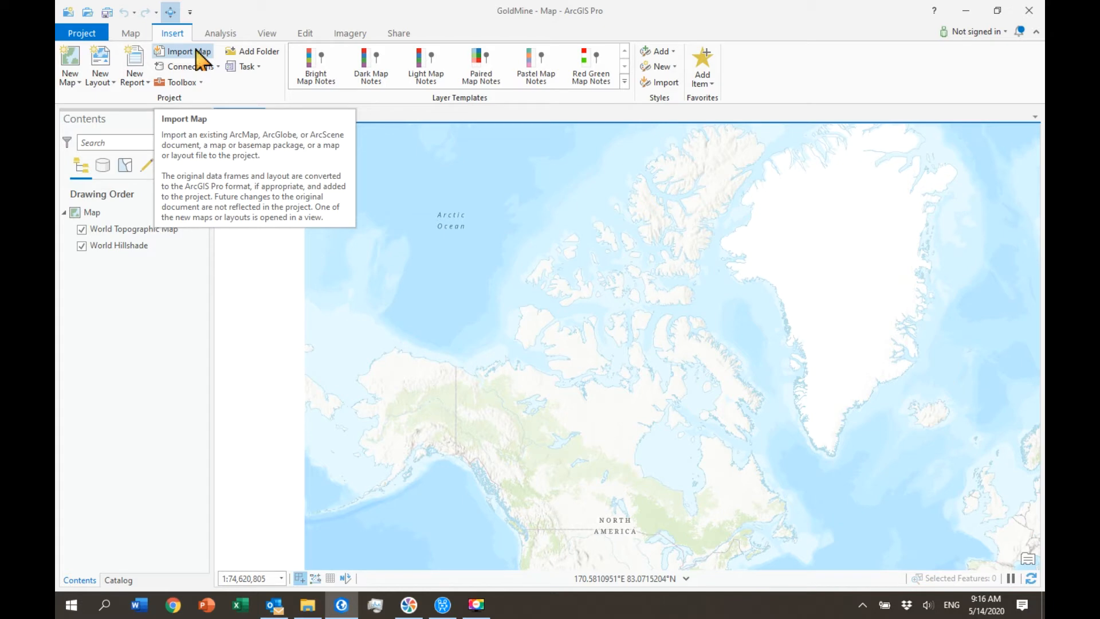
left_click(71, 63)
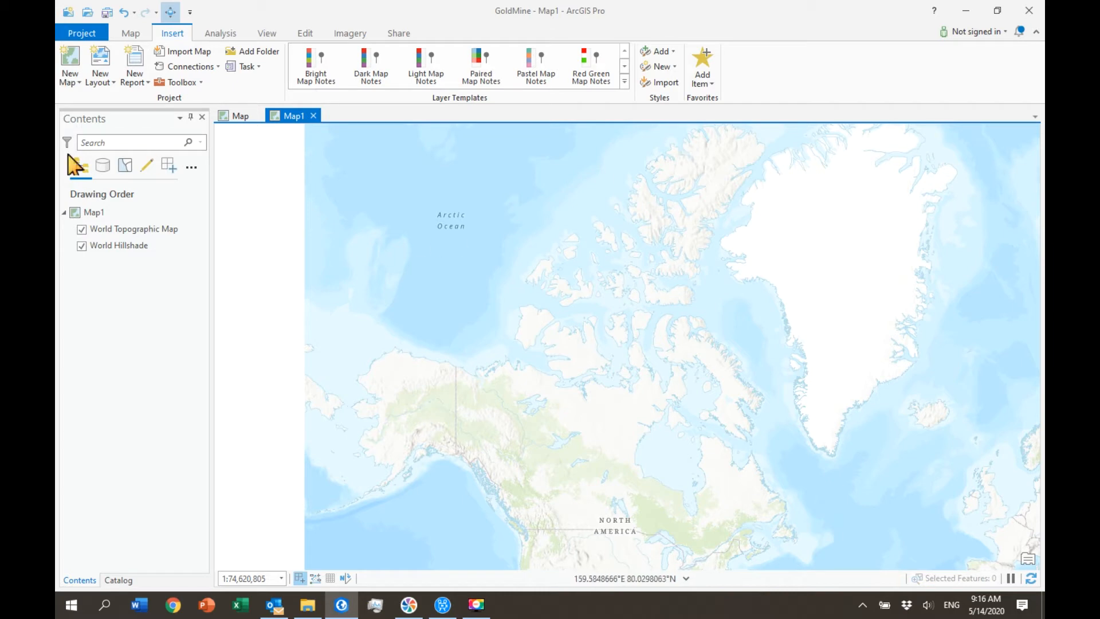
left_click(95, 213)
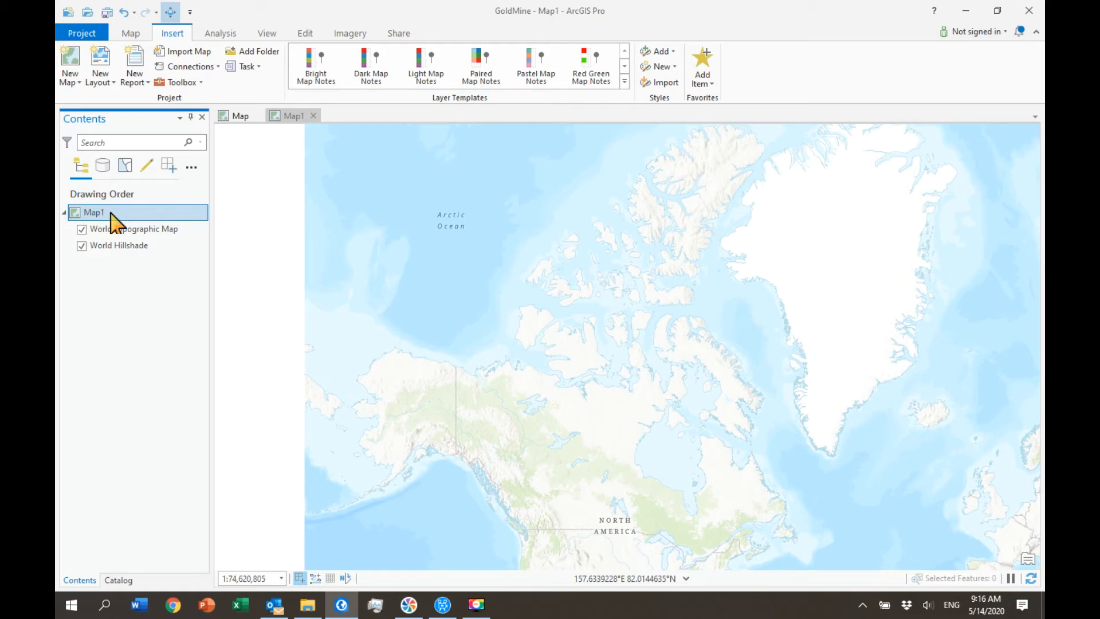
double_click(105, 213)
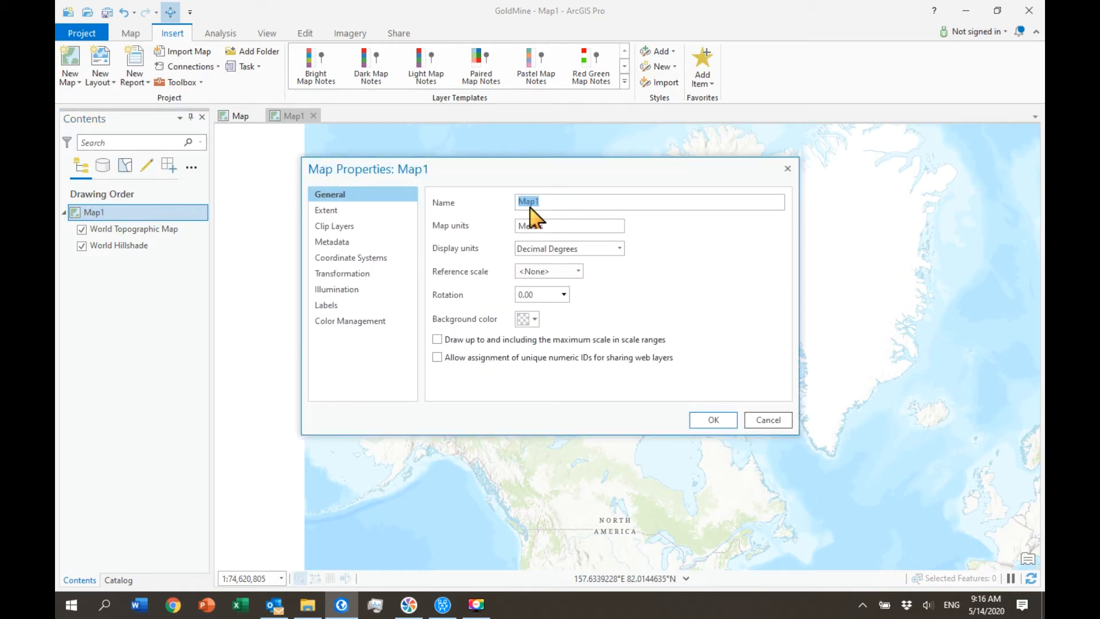
type("Gold")
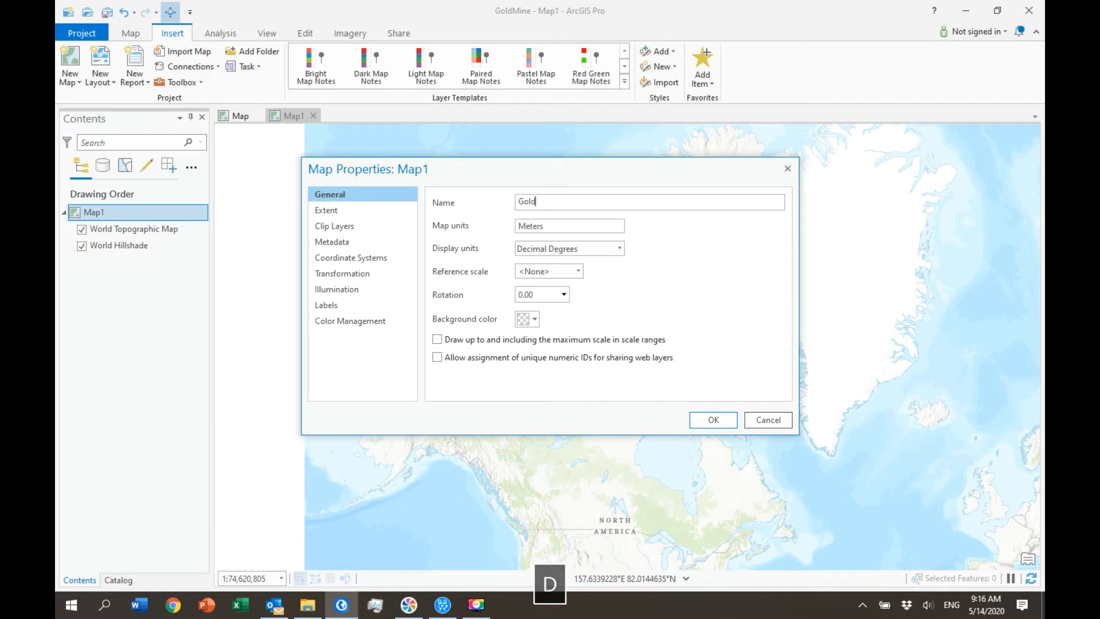
type("Mine")
left_click(715, 422)
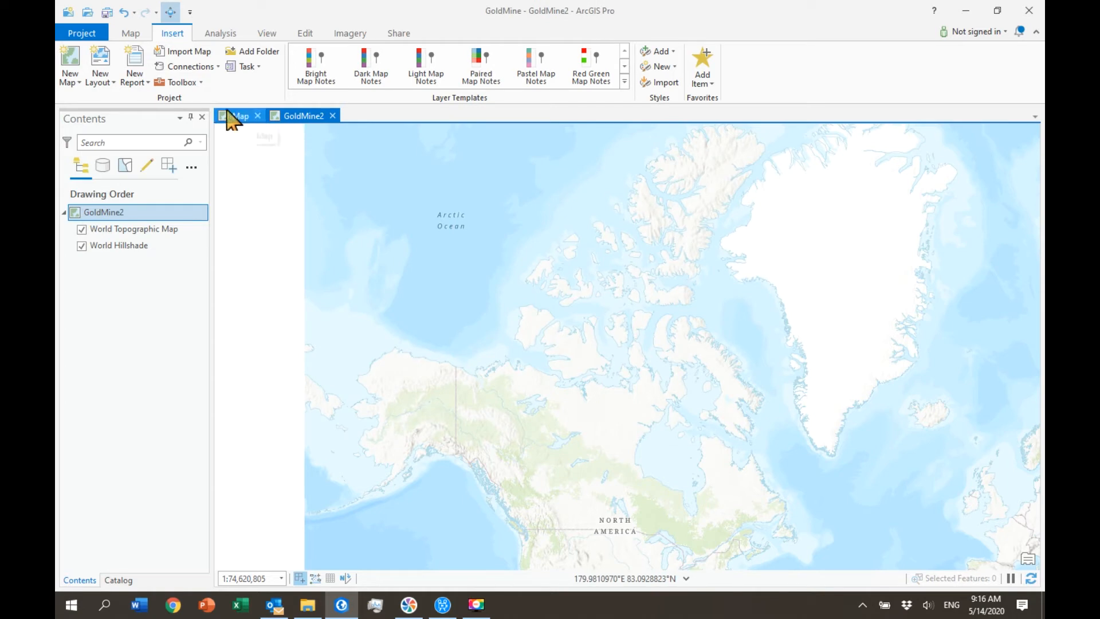
Step: Create a new layout with the ANSI portrait Letter page size, 8.5 by 11 inches
left_click(100, 68)
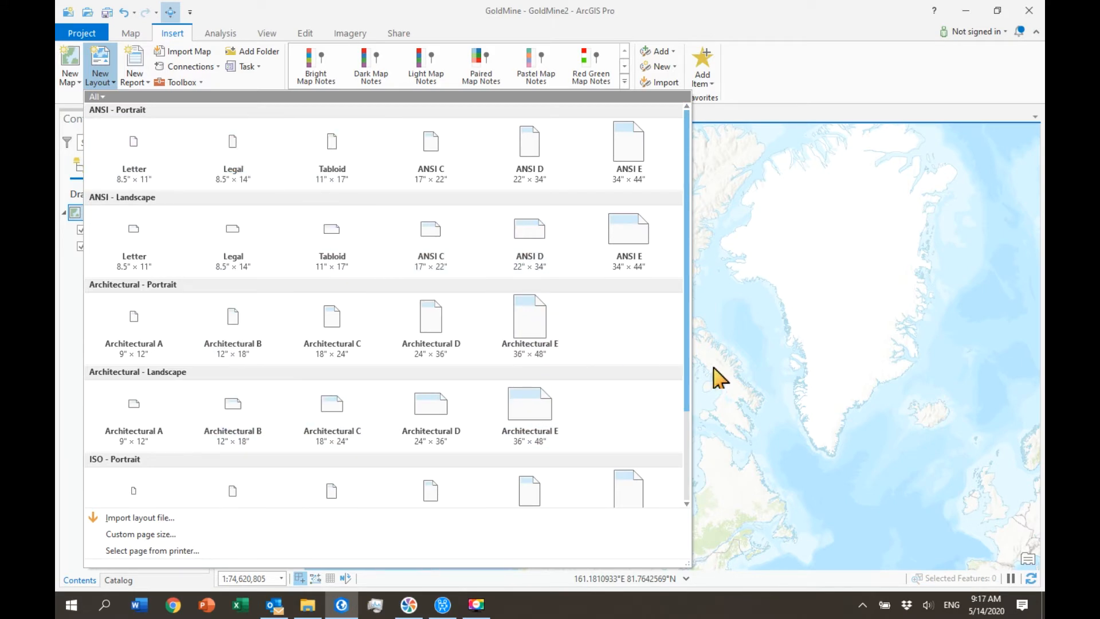
left_click(142, 160)
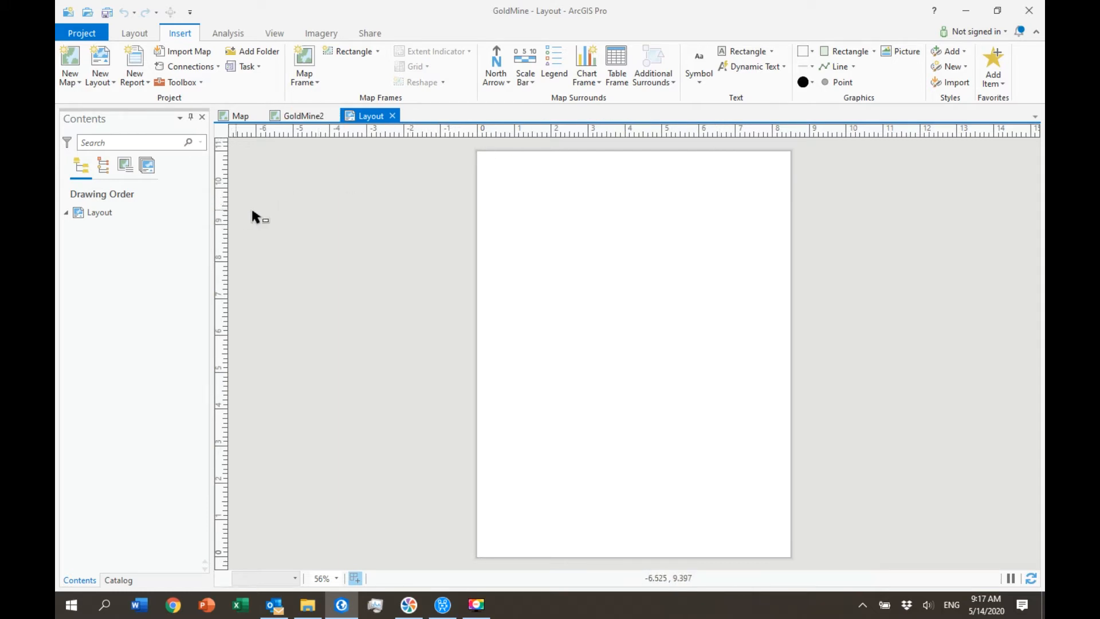
Step: Open the geoprocessing tools and look through the full list of toolboxes
left_click(229, 34)
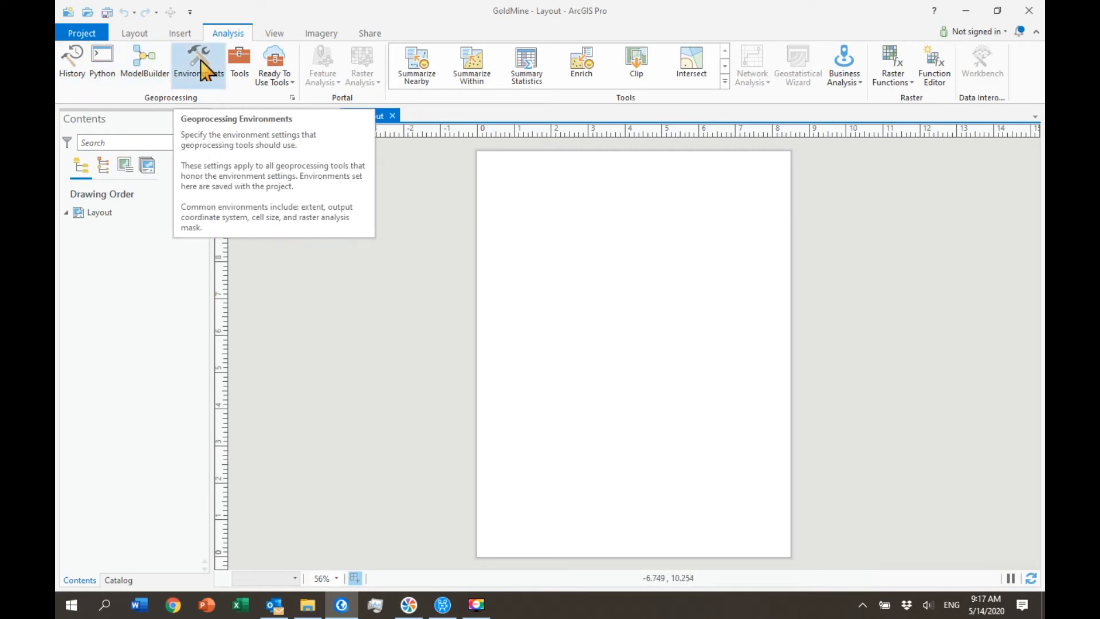
left_click(241, 63)
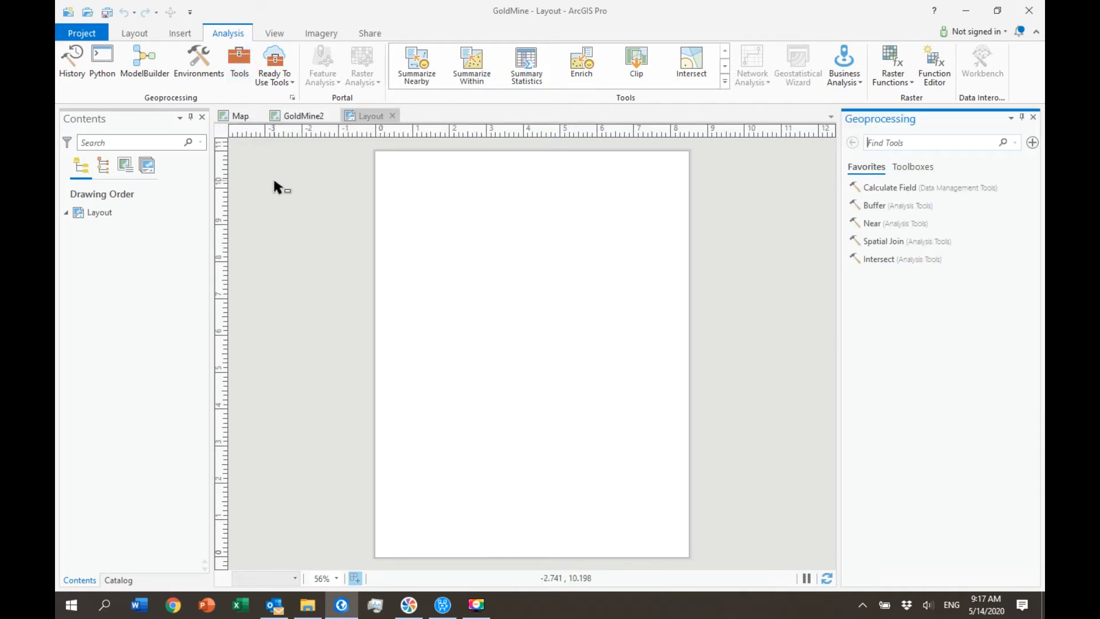
left_click(924, 166)
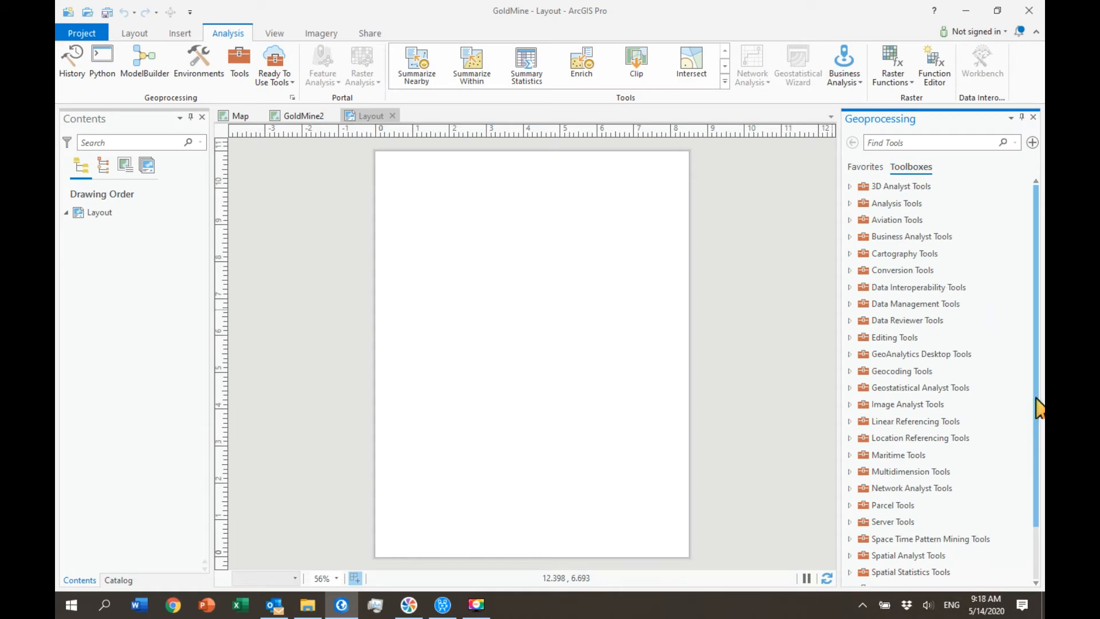
left_click_drag(1038, 408, 1038, 490)
scroll(1036, 435, "up", 2)
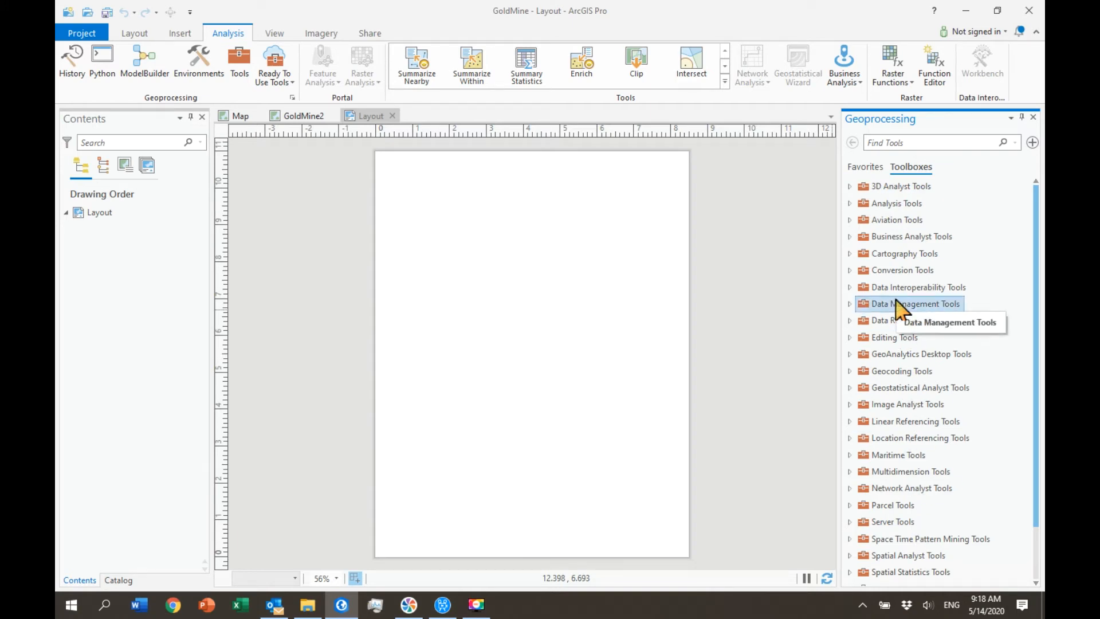
Step: Search the geoprocessing tools for dissolve, then leave the results and examine the favorite tools
left_click(943, 144)
type("dis")
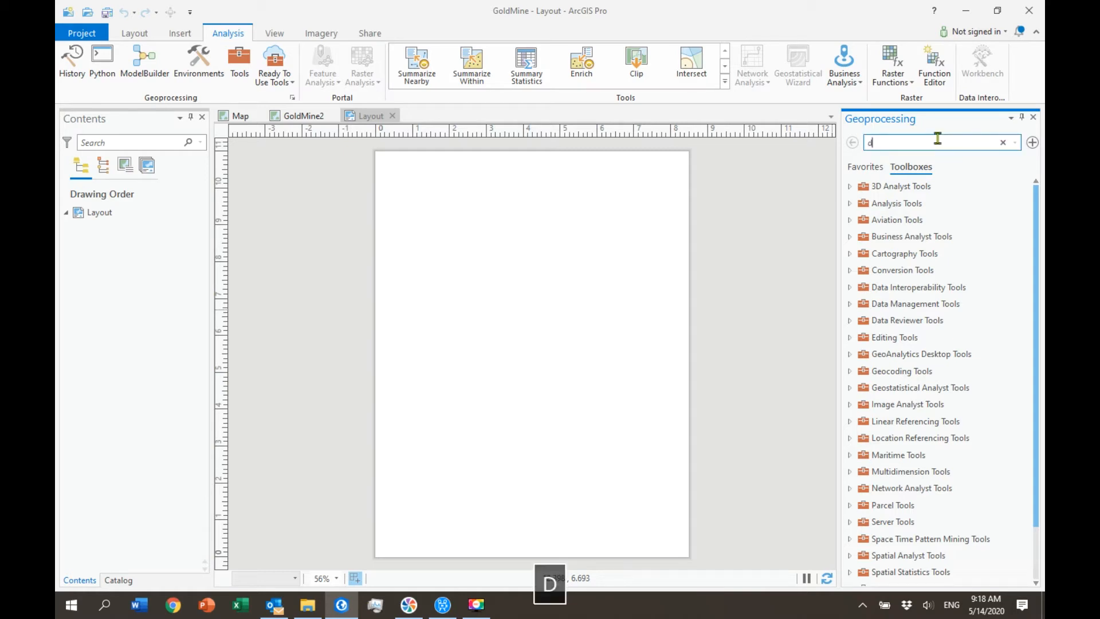
type("solve")
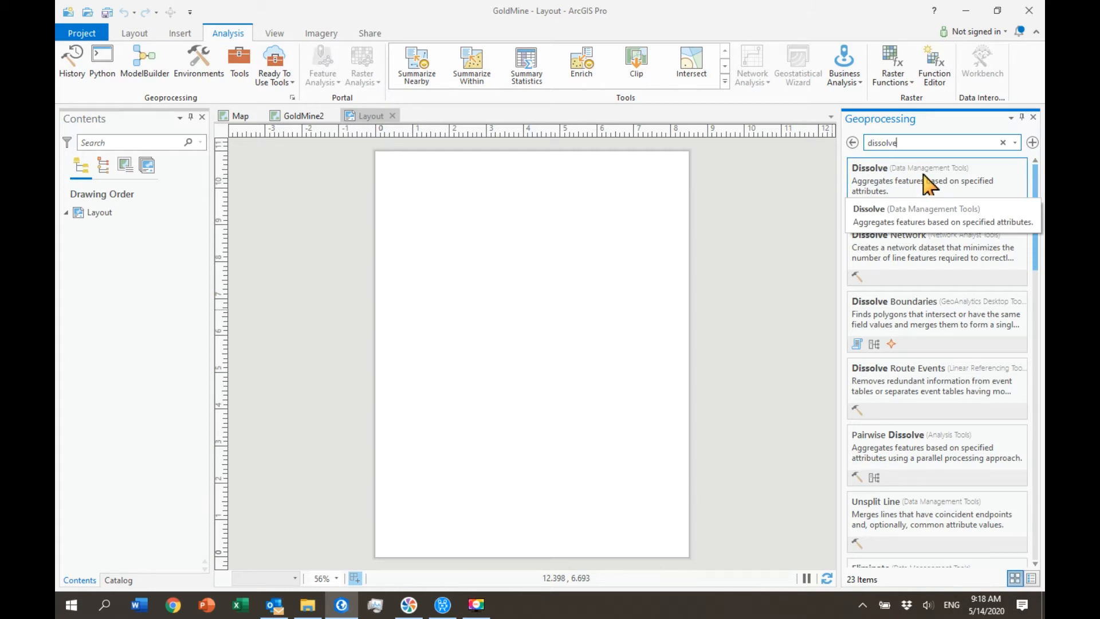
left_click(852, 142)
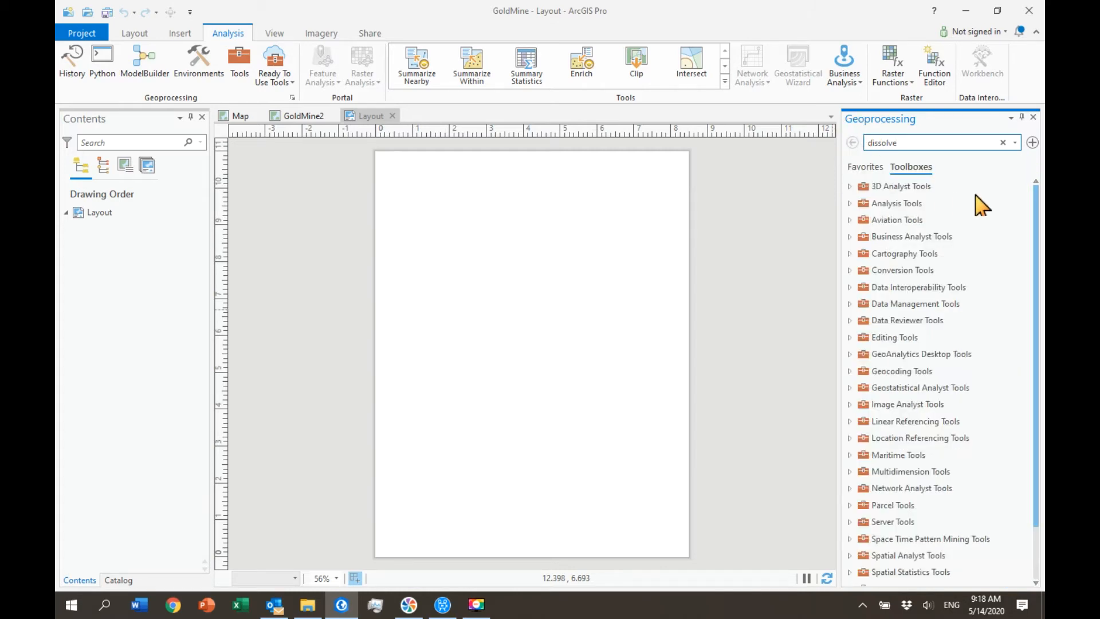
left_click(865, 167)
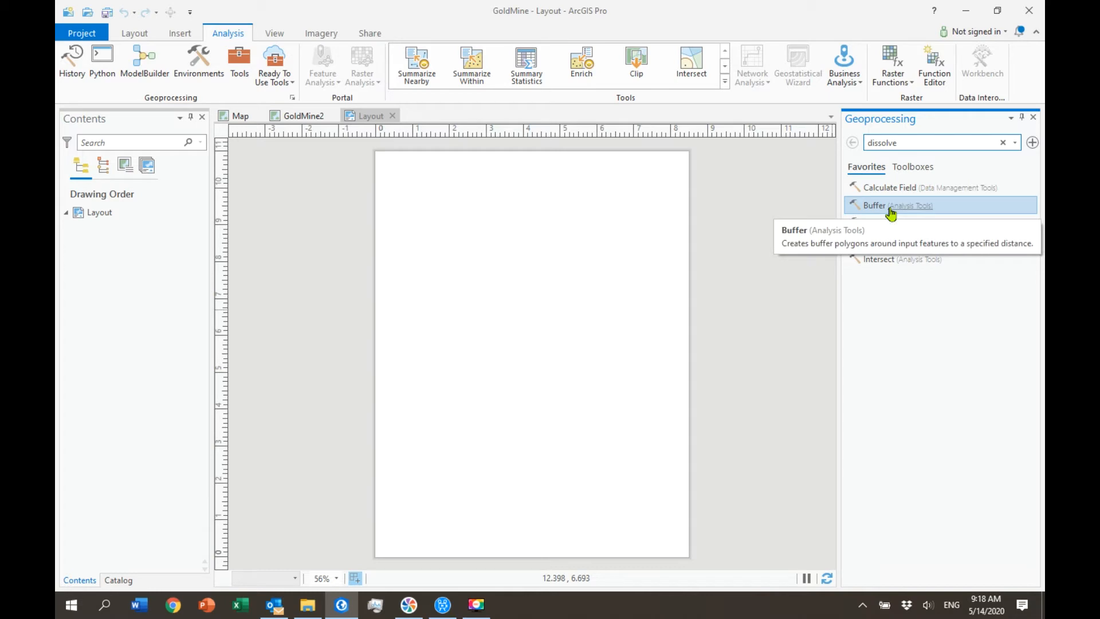
Step: Show the project catalog and examine its databases, maps, and folders, expanding the GoldMine folder
left_click(275, 33)
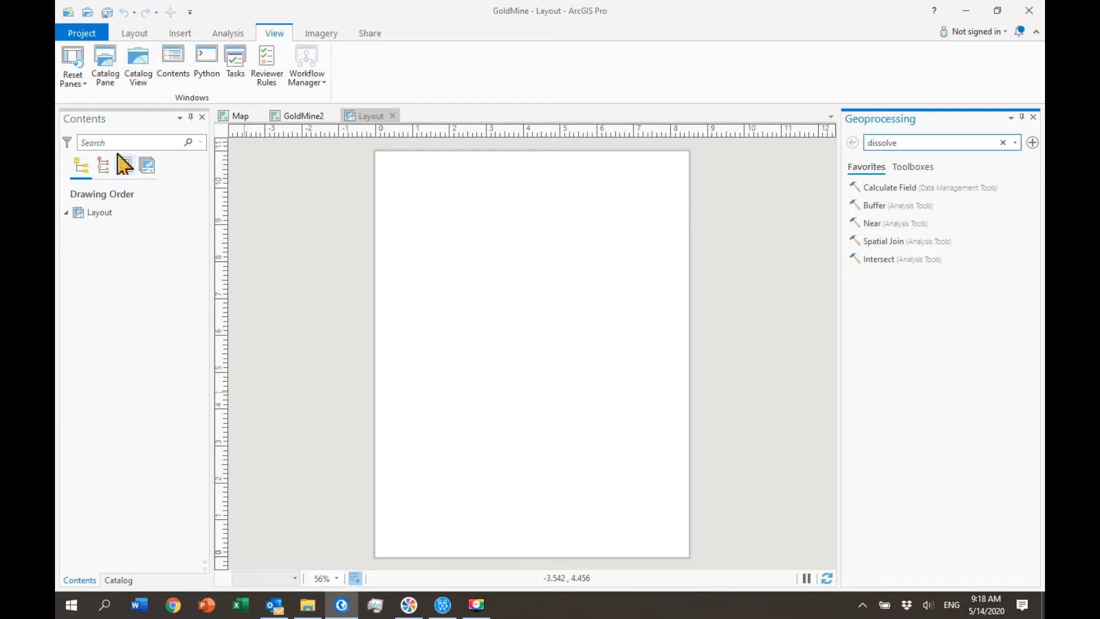
left_click(103, 59)
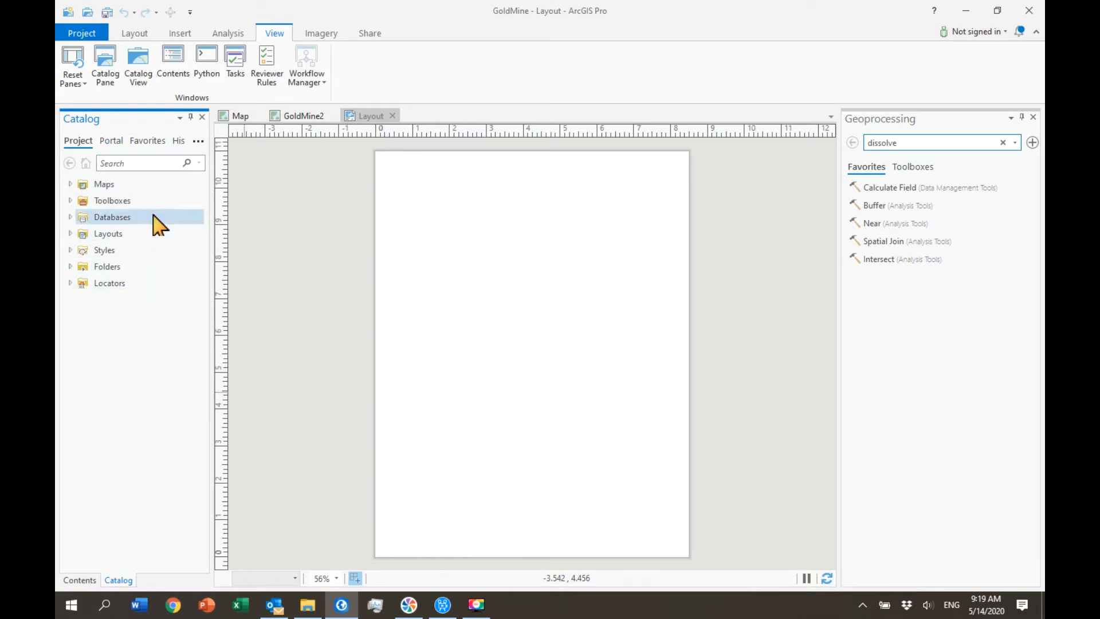
left_click(70, 217)
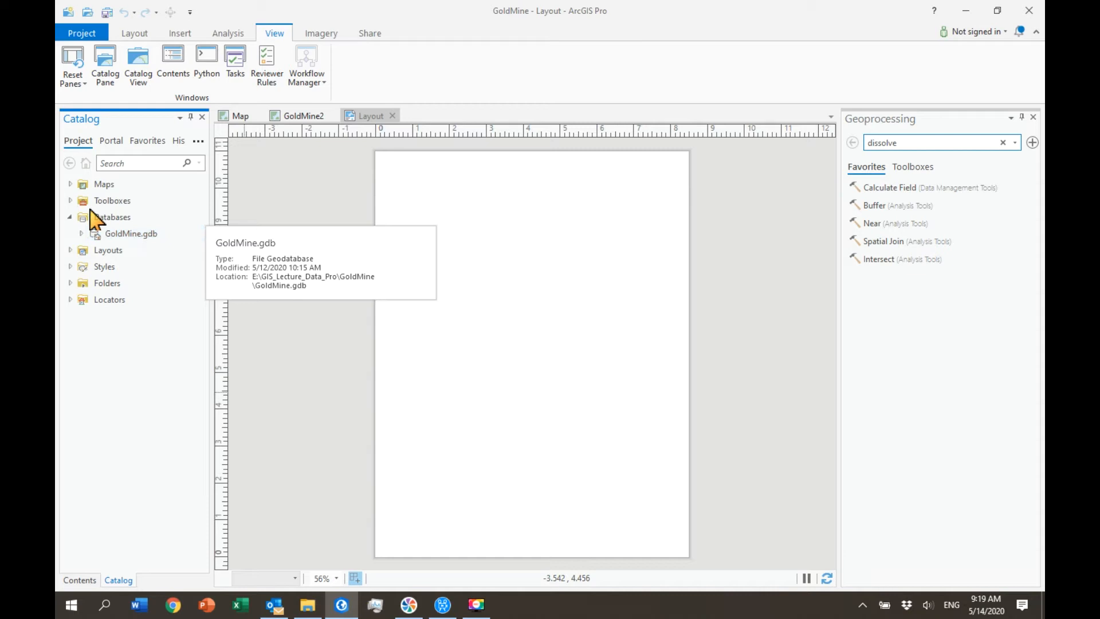
left_click(69, 184)
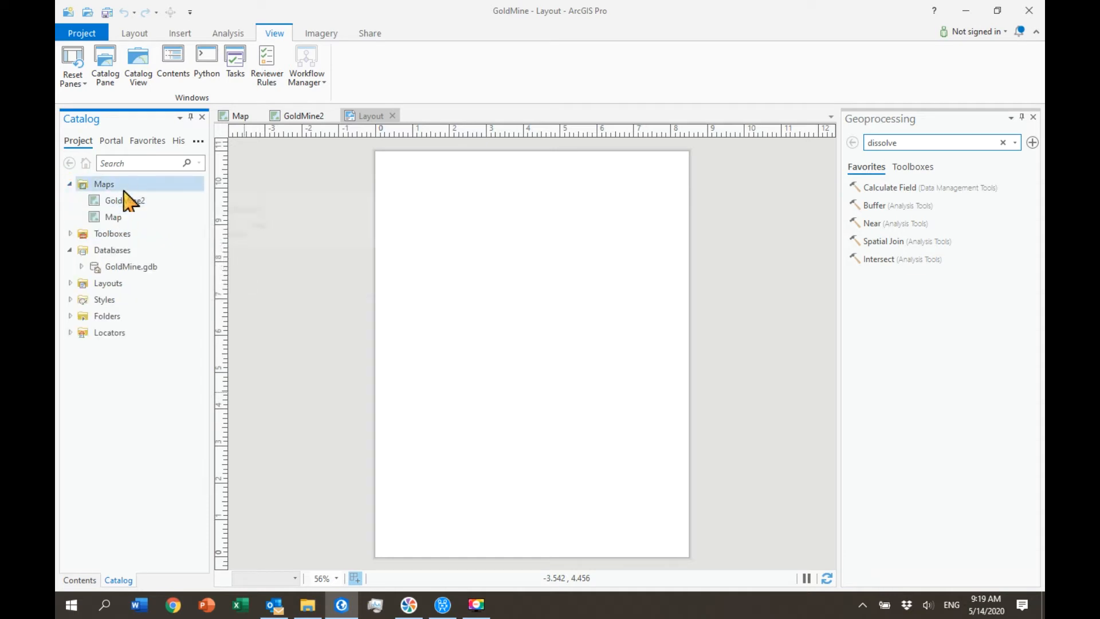
left_click(313, 117)
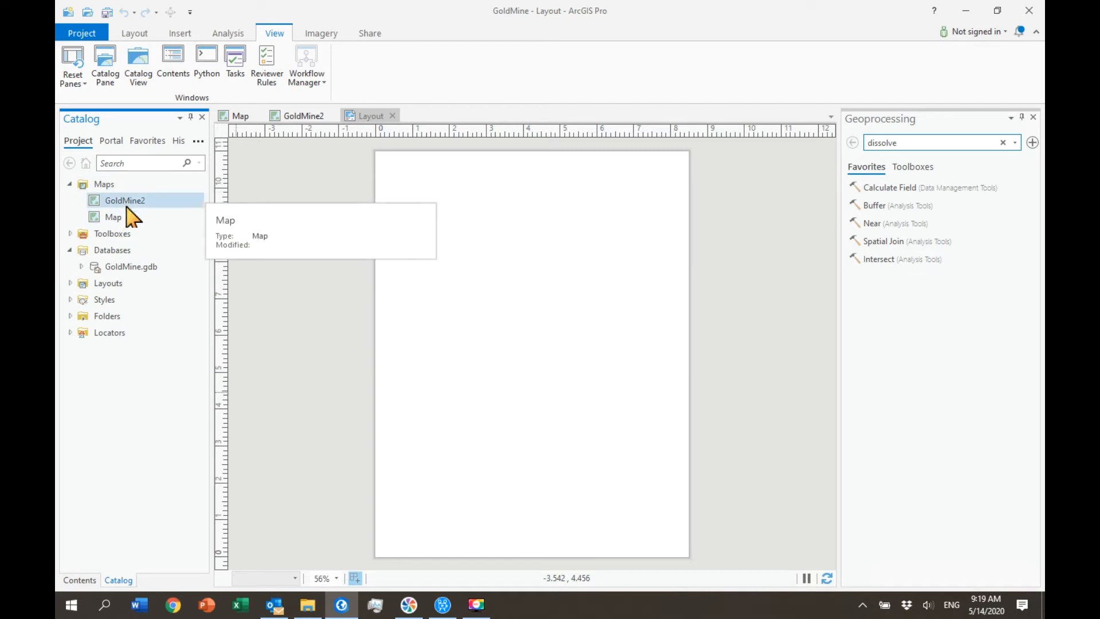
left_click(69, 317)
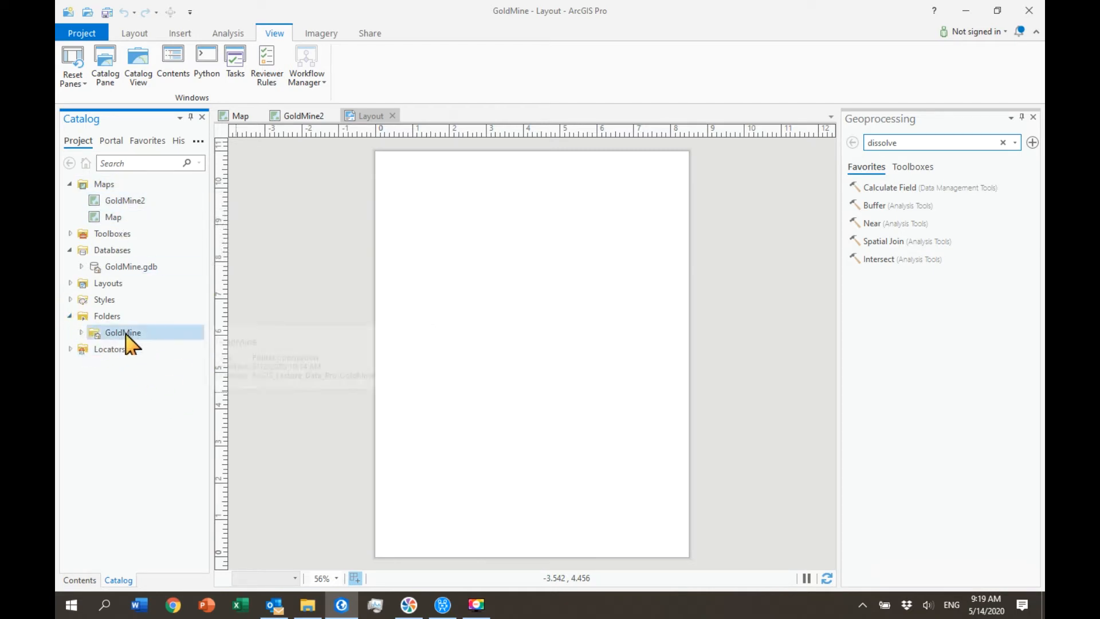
left_click(81, 333)
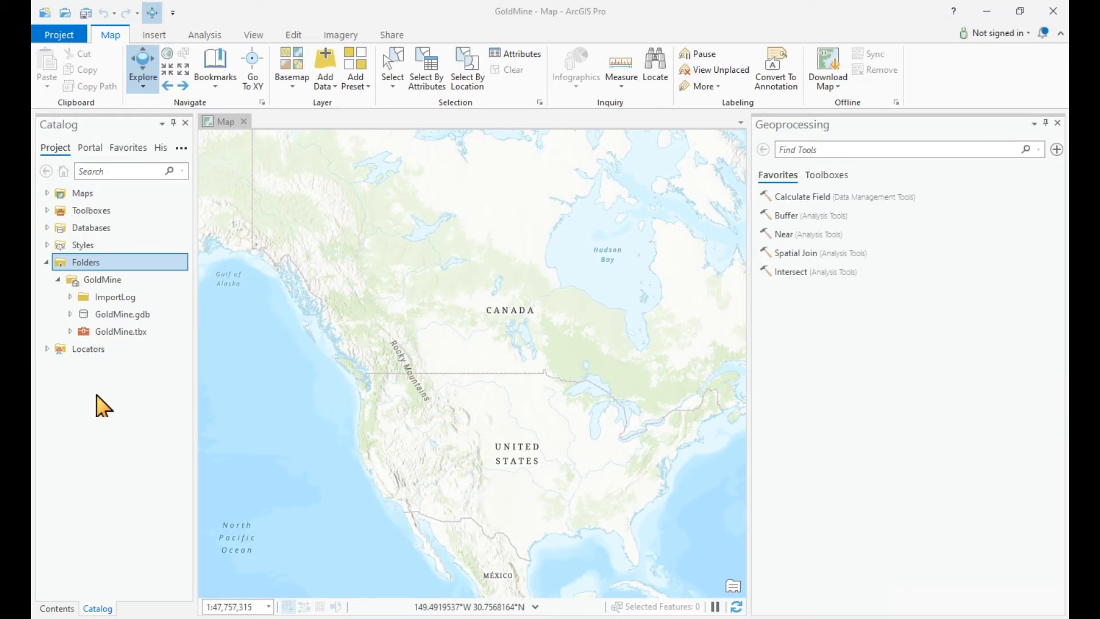
Step: Add a folder connection to GIS_Lecture_Data_Pro on the flash drive (E:)
right_click(105, 262)
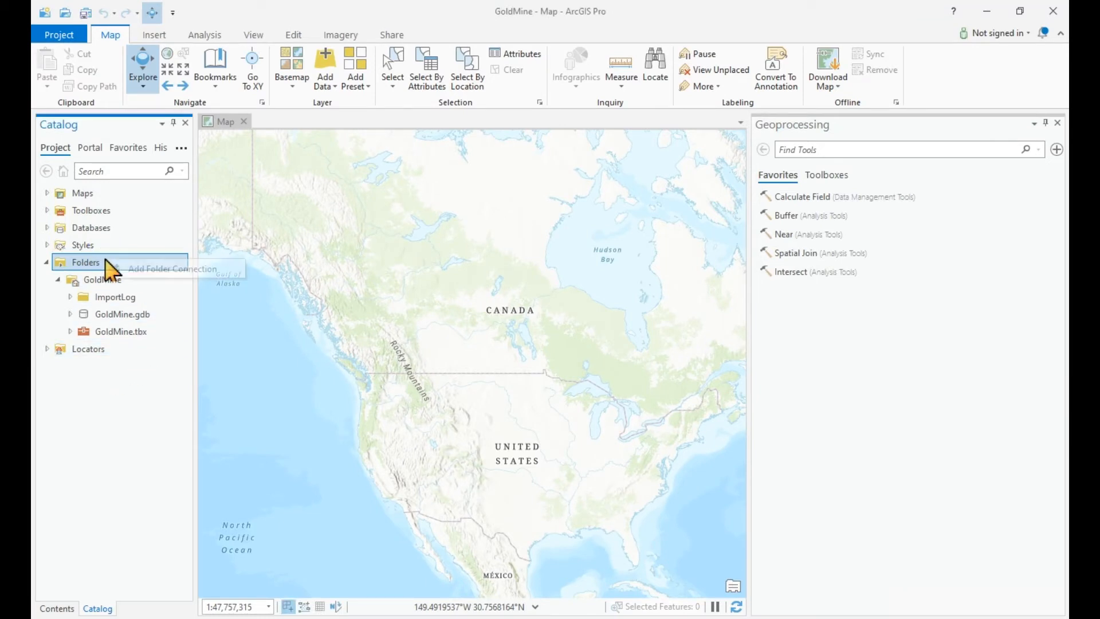
left_click(162, 269)
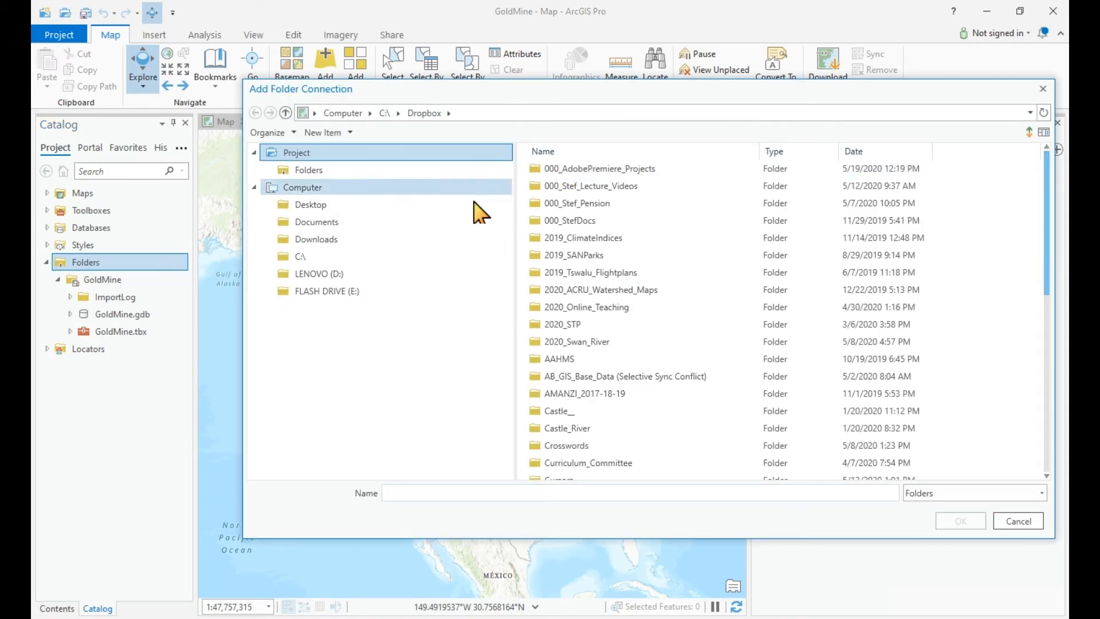
left_click(319, 291)
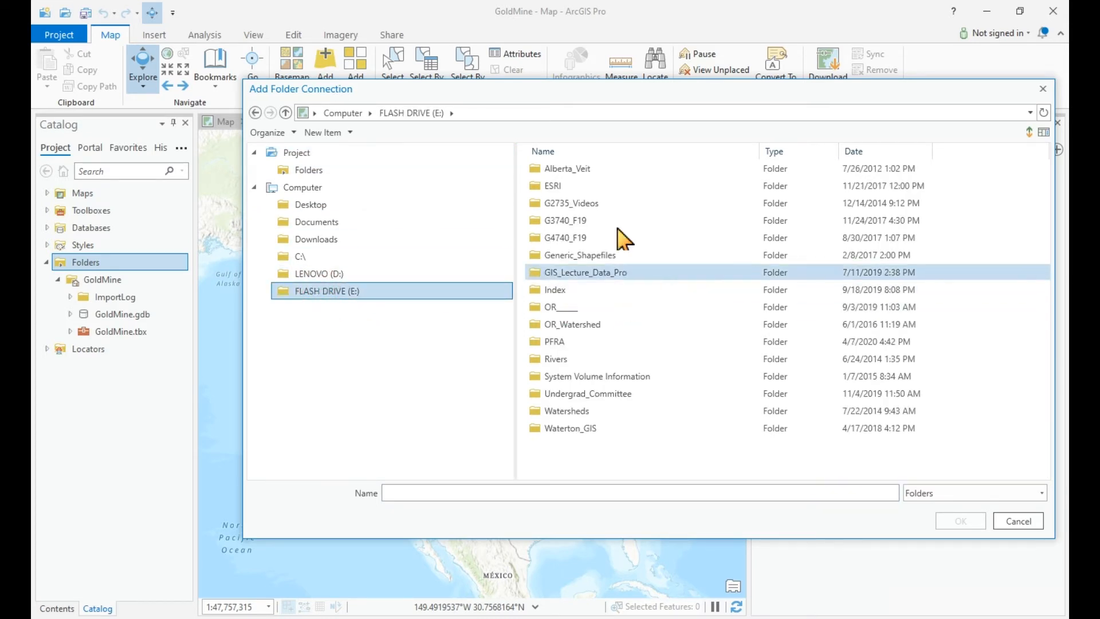
left_click(581, 272)
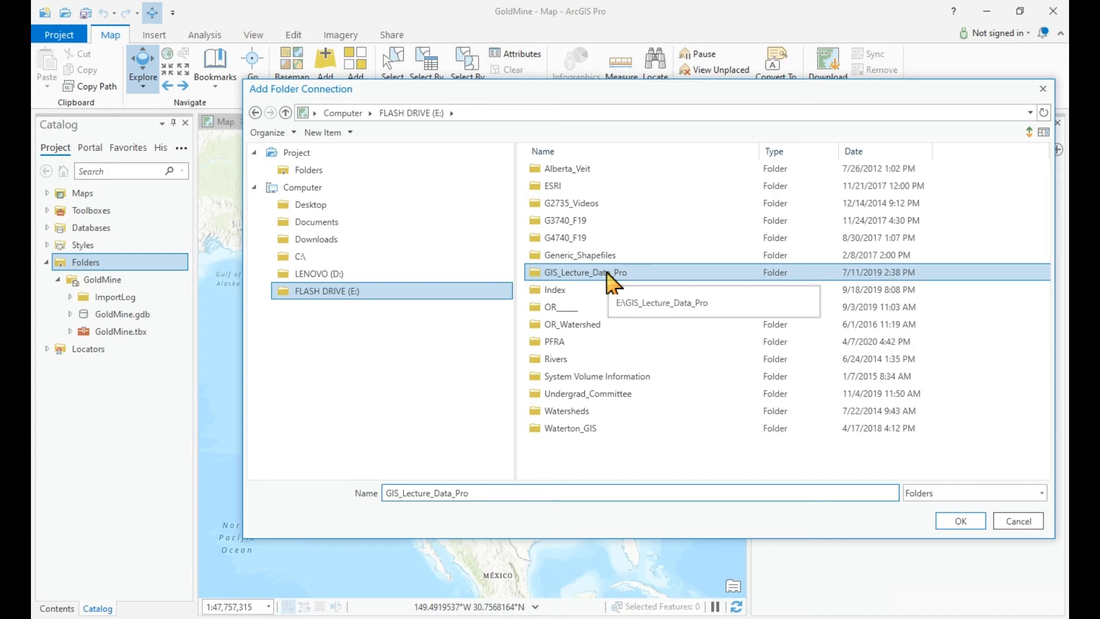
left_click(955, 521)
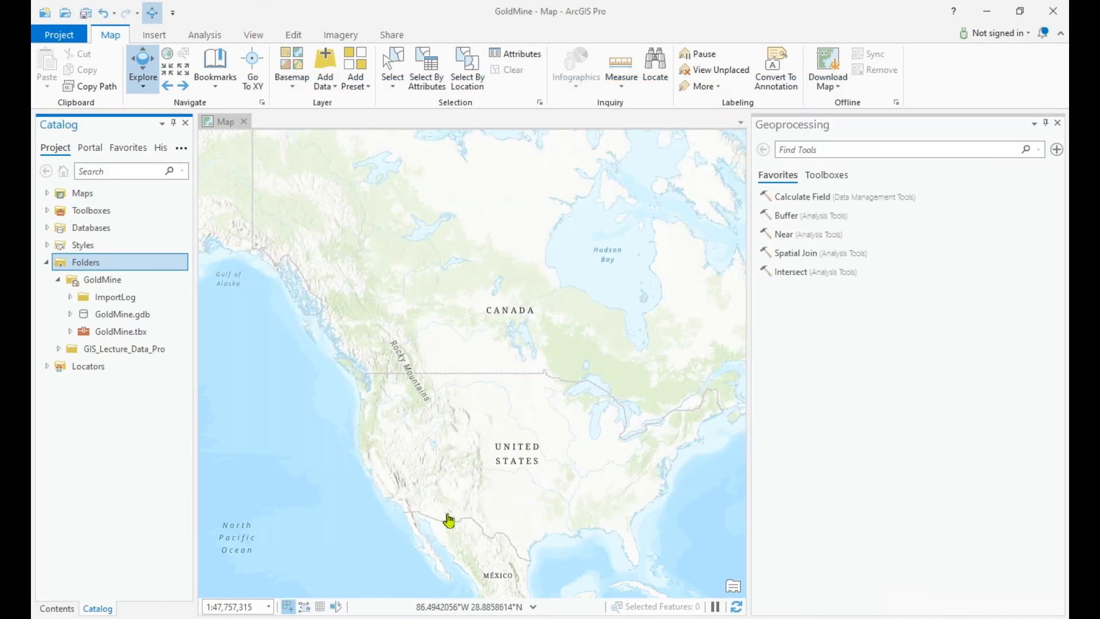
Step: Expand the GIS_Lecture_Data_Pro folder connection and look through its contents
mouse_move(124, 352)
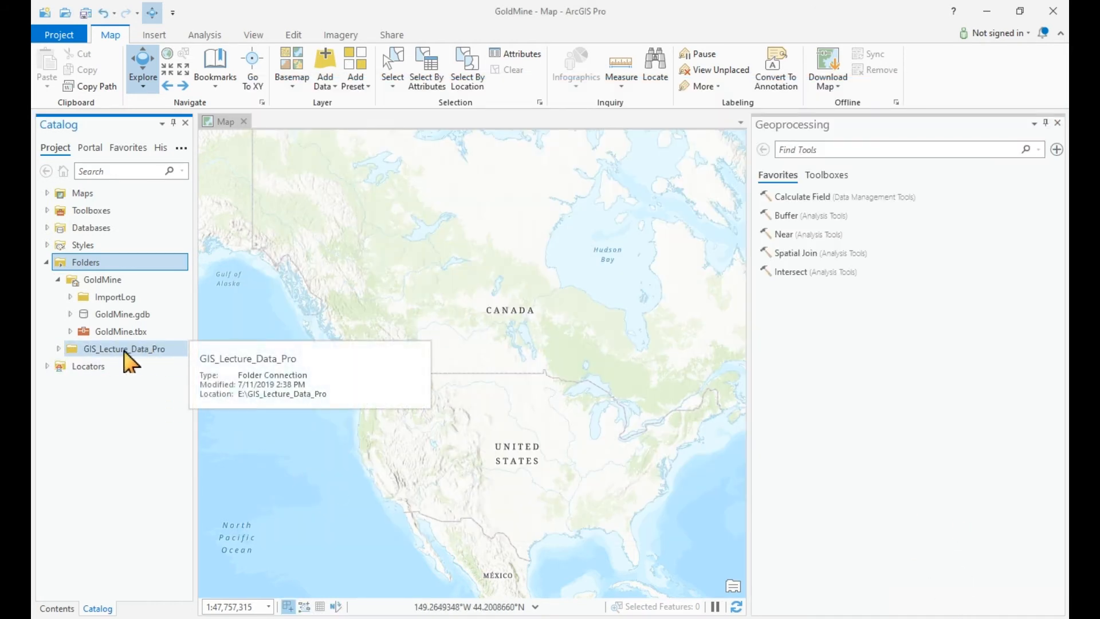
left_click(58, 349)
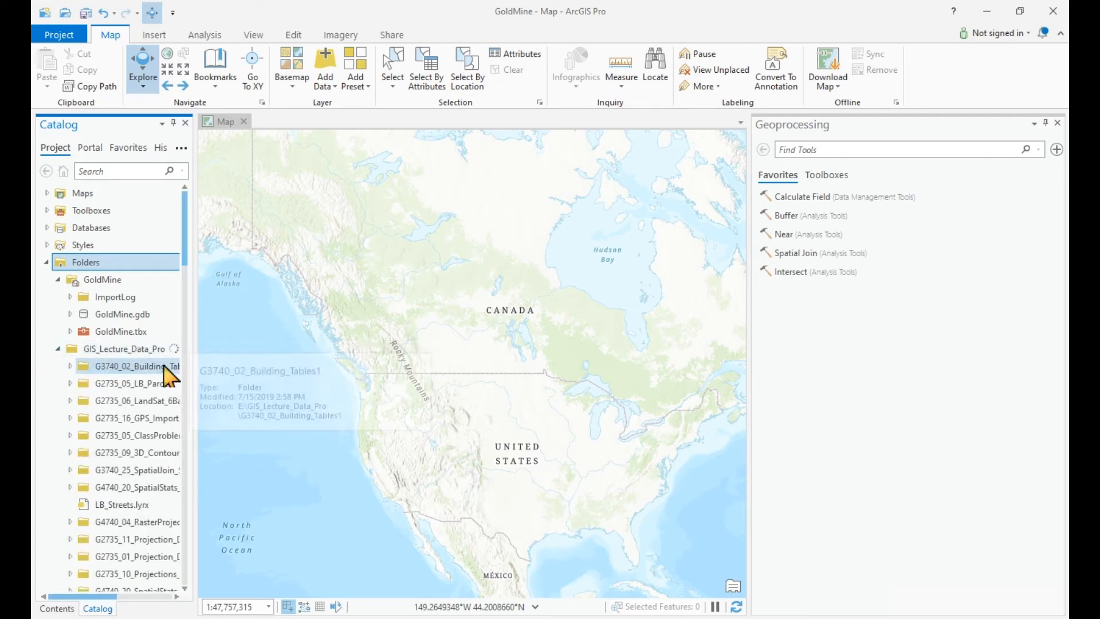
left_click_drag(186, 245, 187, 265)
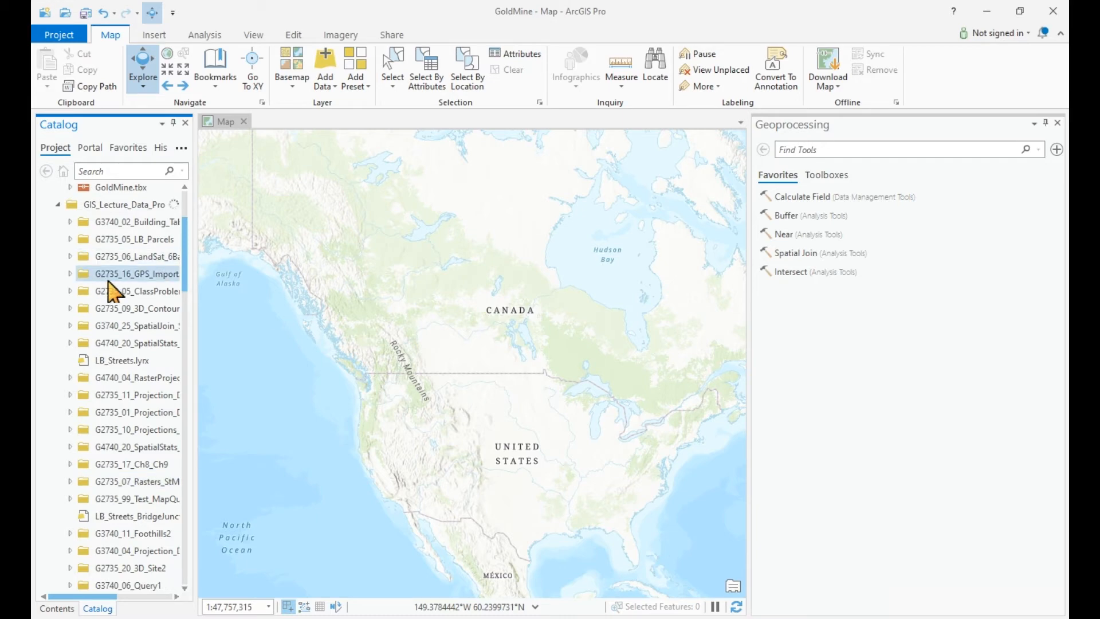
Step: Collapse the GIS_Lecture_Data_Pro folder connection in the catalog
left_click(59, 205)
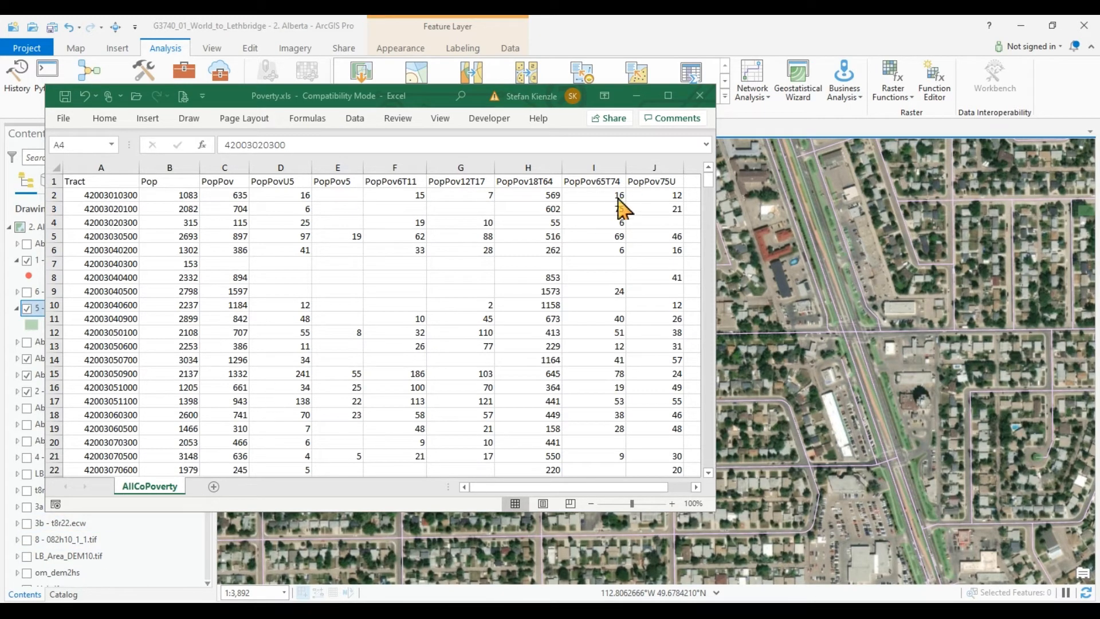
Step: Minimize the Poverty.xls workbook, then search the geoprocessing tools for excel and open the Excel To Table tool
left_click(636, 96)
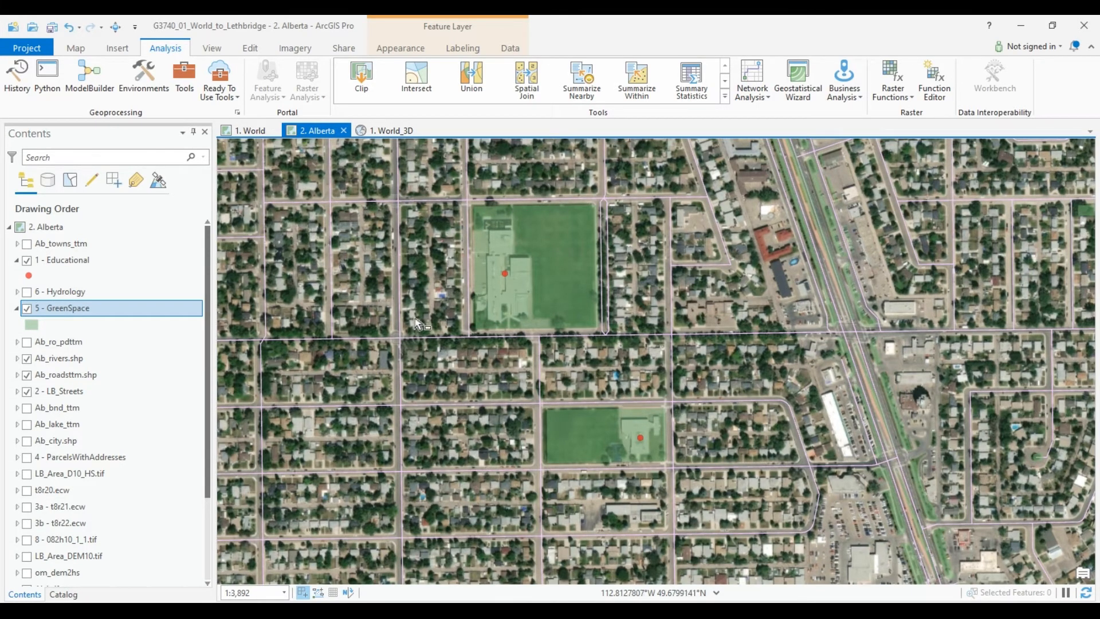
left_click(75, 49)
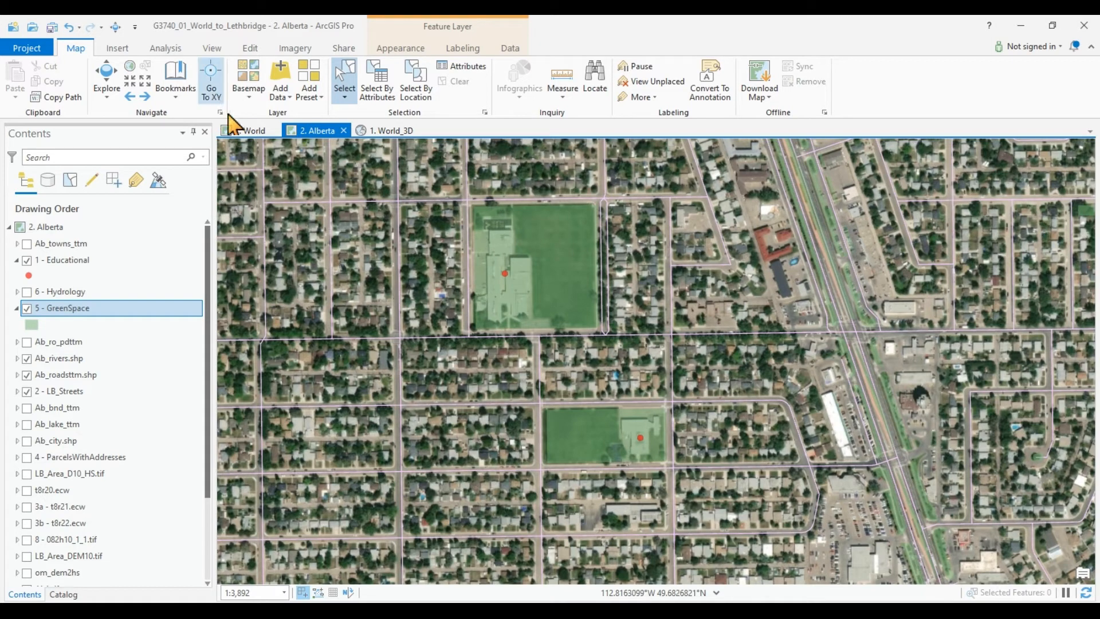
left_click(164, 48)
left_click(183, 74)
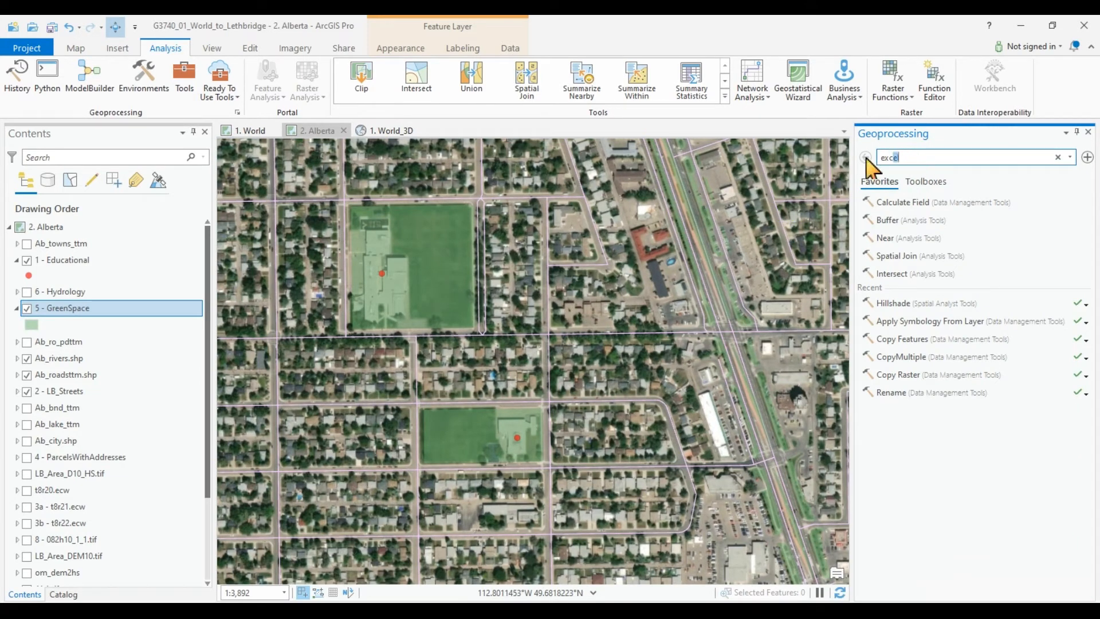
left_click(922, 158)
key("Return")
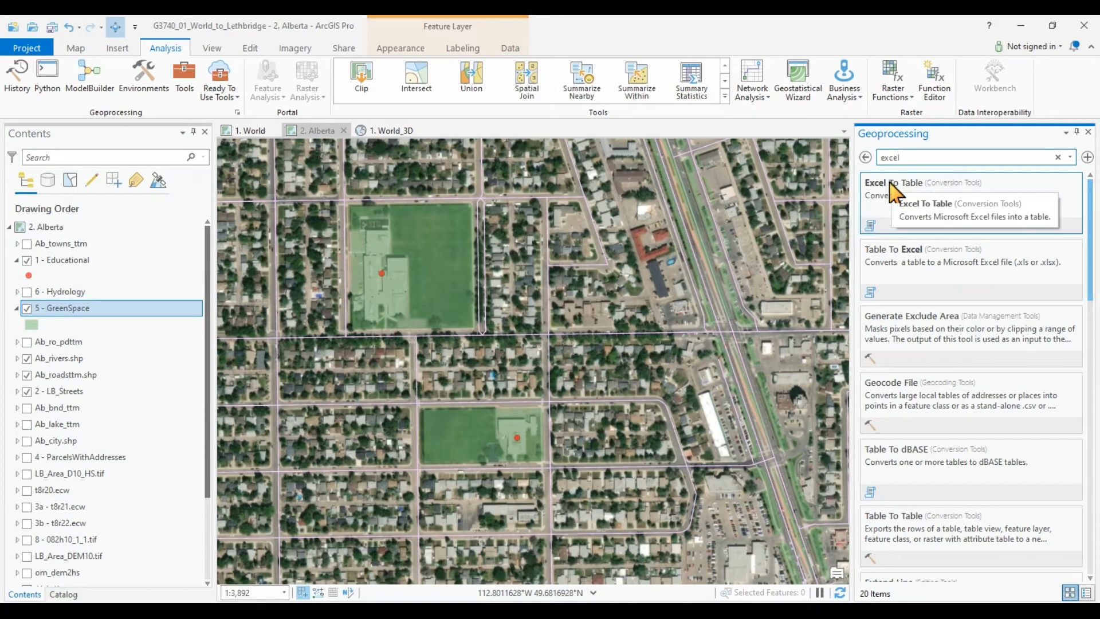
left_click(892, 190)
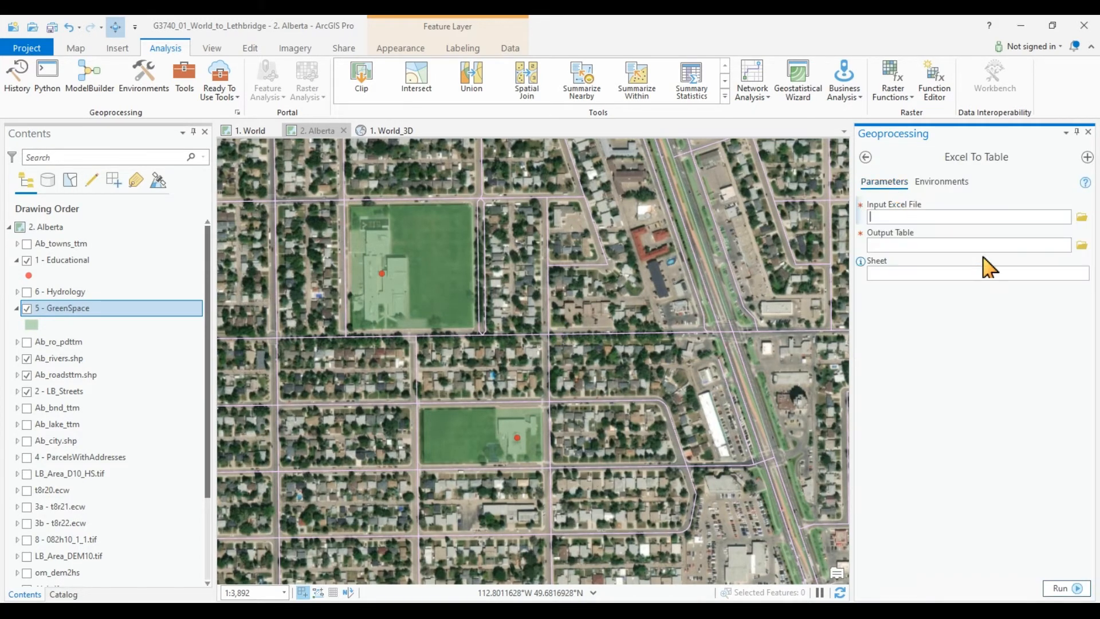
Step: Set the input Excel file to Poverty.xls from E:\GIS_Lecture_Data_Pro\GISTCrime\Data\Downloads
left_click(1081, 217)
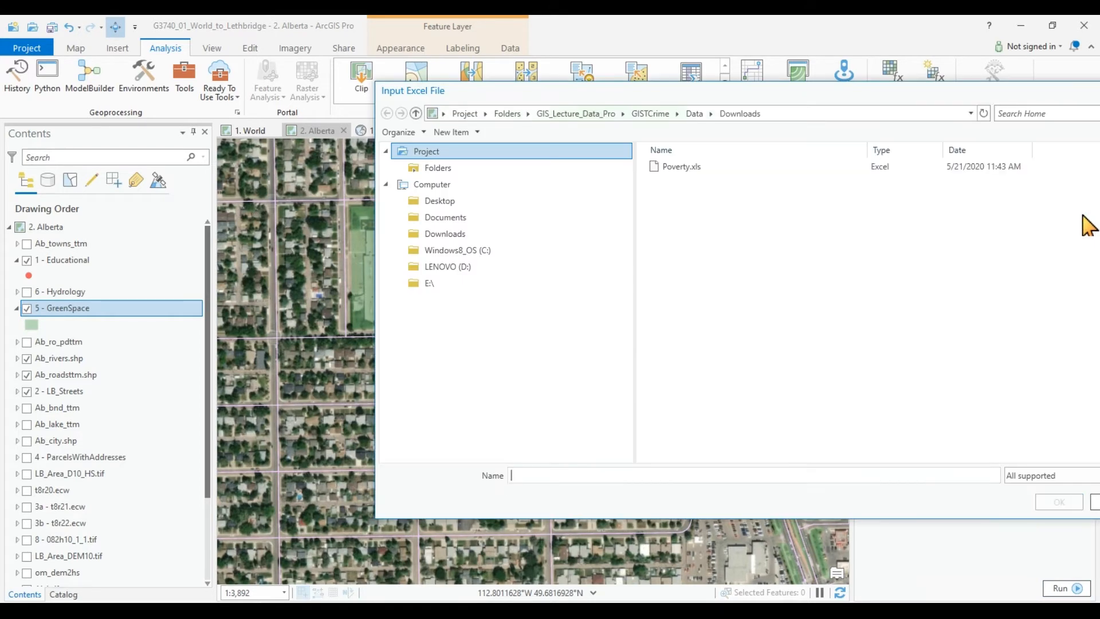
left_click(433, 283)
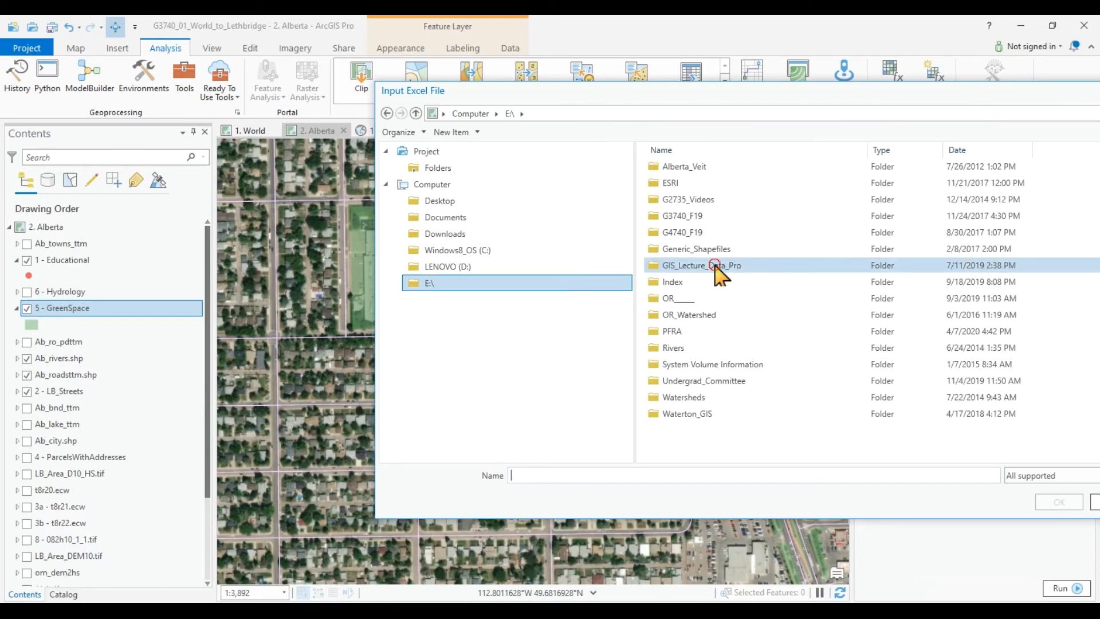
double_click(725, 273)
scroll(751, 316, "down", 10)
double_click(707, 300)
double_click(695, 167)
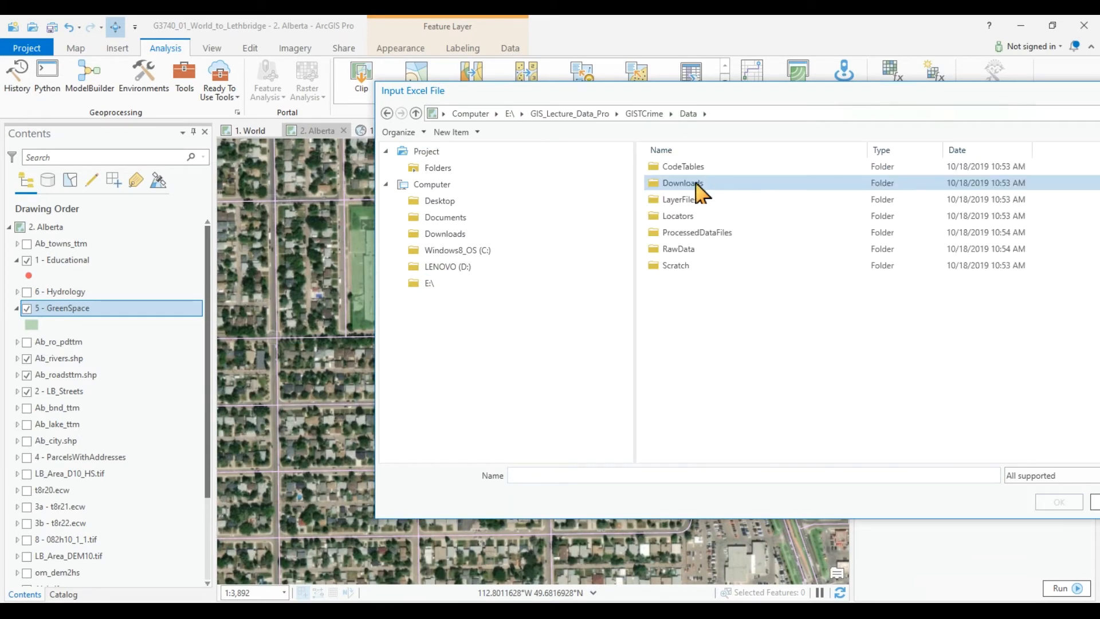
double_click(702, 183)
left_click(700, 167)
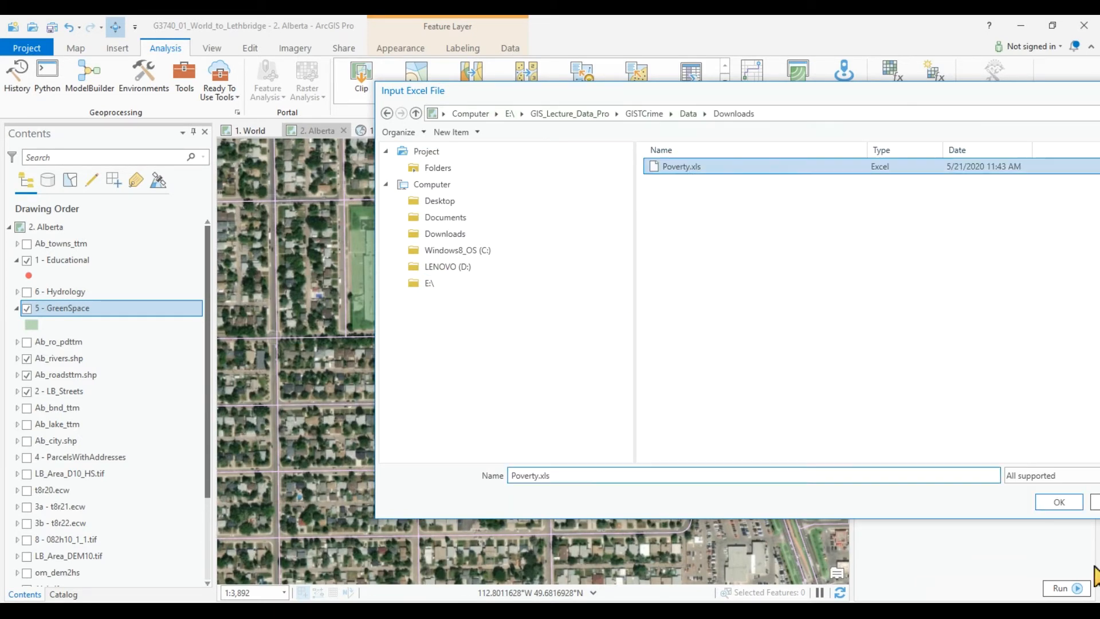
left_click(1055, 507)
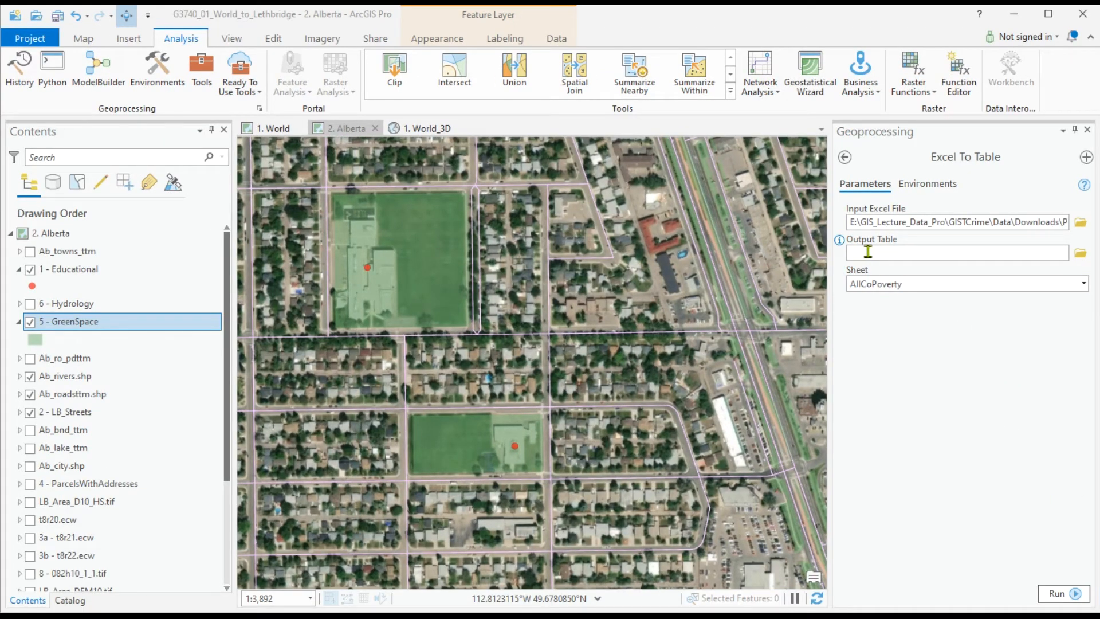
Step: Name the output table Calgary_Poverty_2018 and run the conversion of the AllCoPoverty sheet
left_click(868, 251)
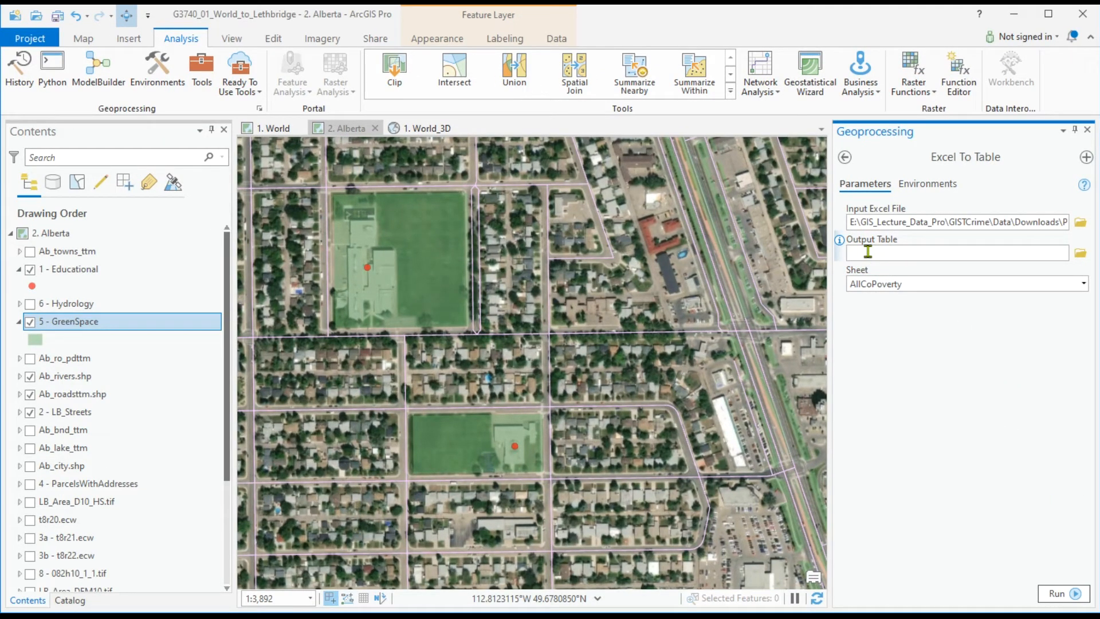
type("Calgary_P")
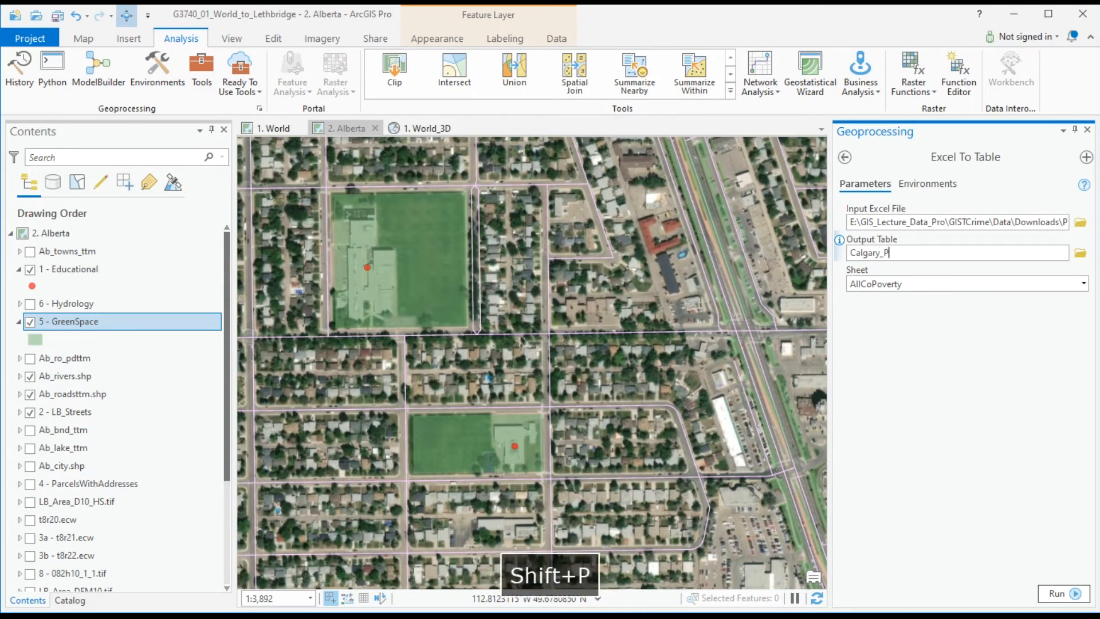
type("overty_2018")
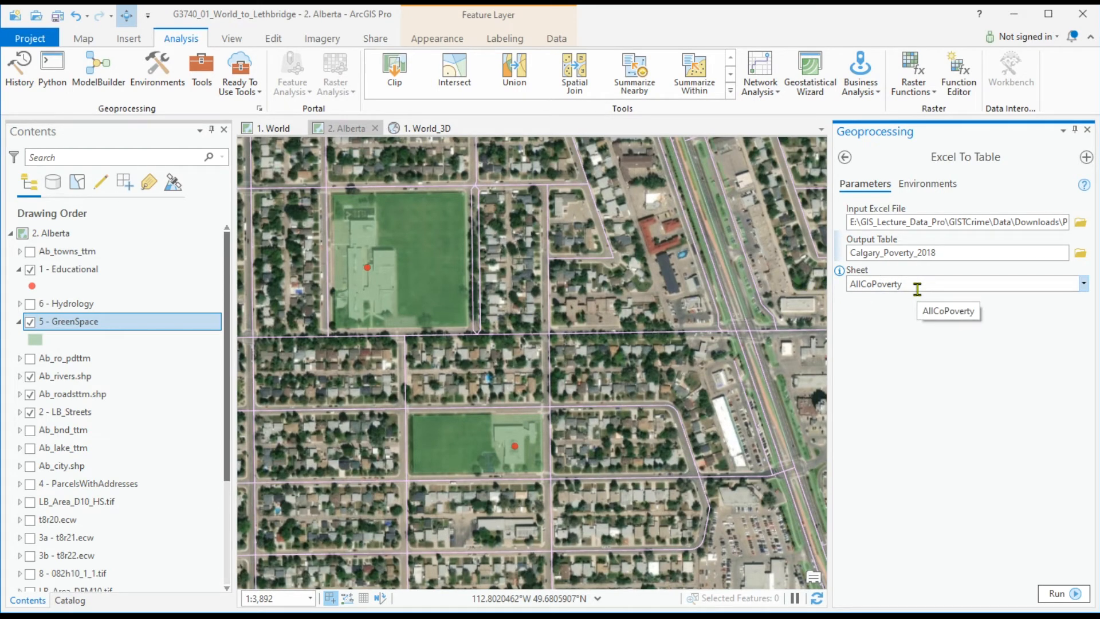
left_click(1056, 596)
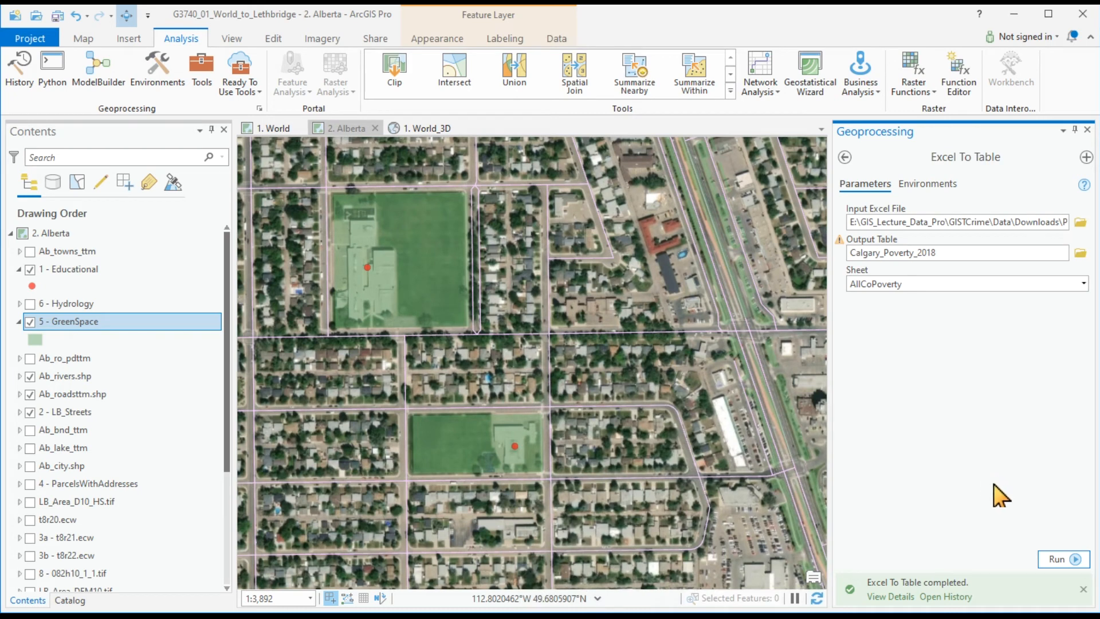
Step: Show the catalog and expand the project's folders and databases down to the project geodatabase's contents
left_click(69, 601)
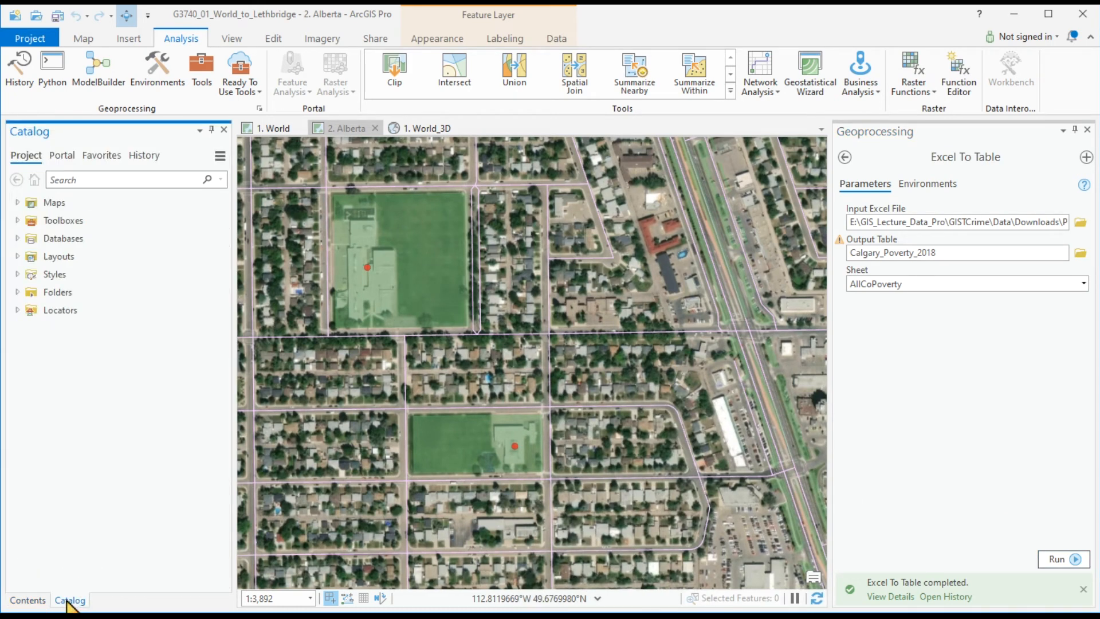
double_click(93, 293)
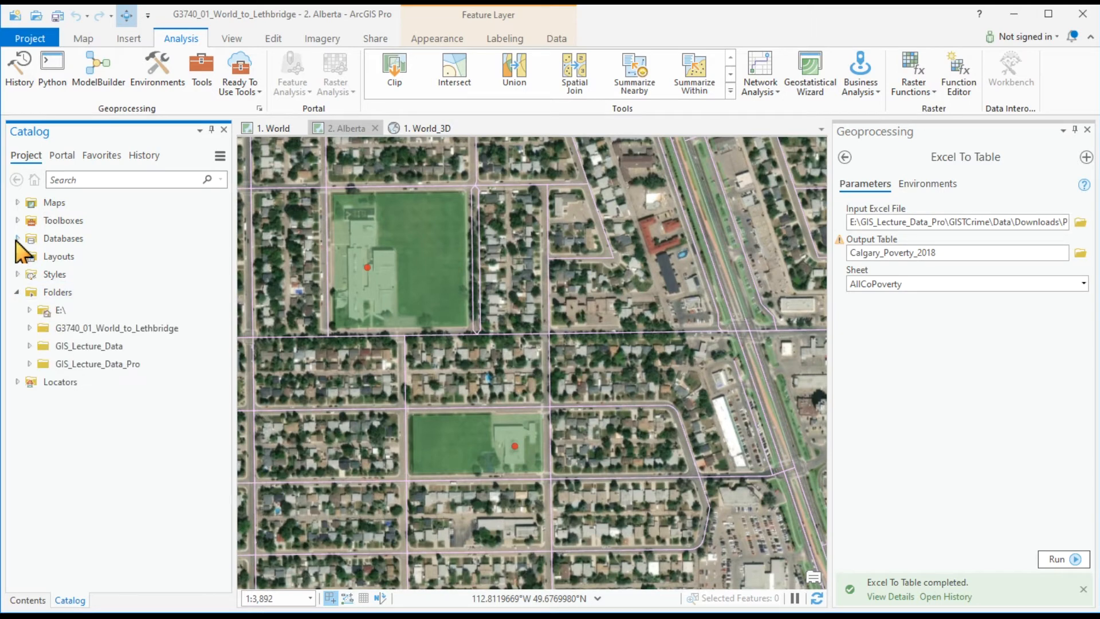
left_click(18, 238)
left_click(29, 256)
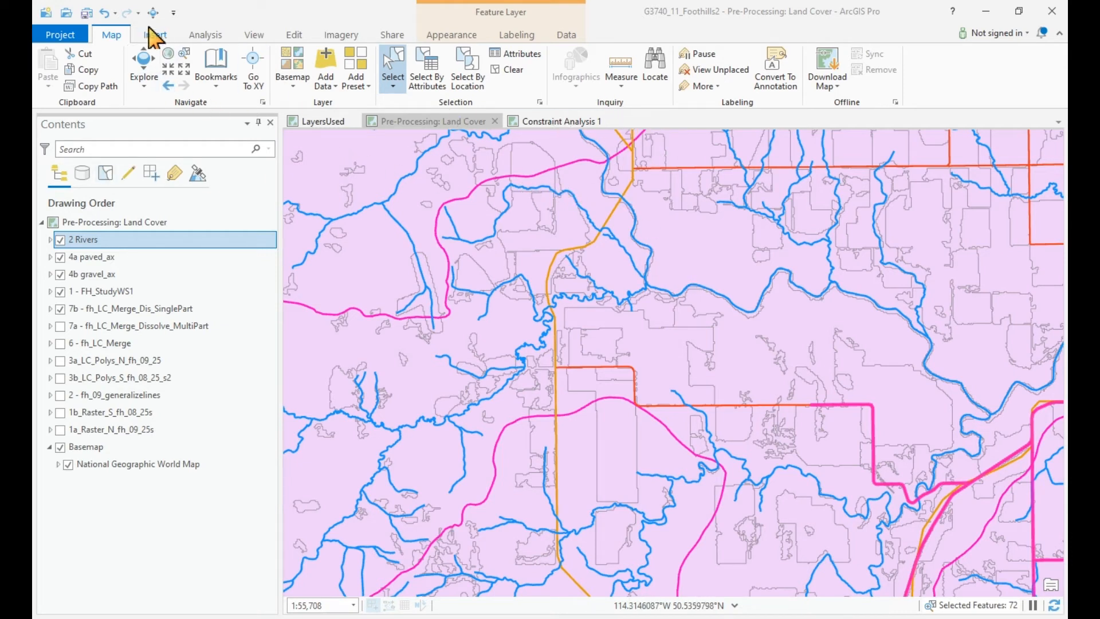
Step: Insert a new map in the G3740_11_Foothills2 project and rename it GoldMine2
left_click(153, 35)
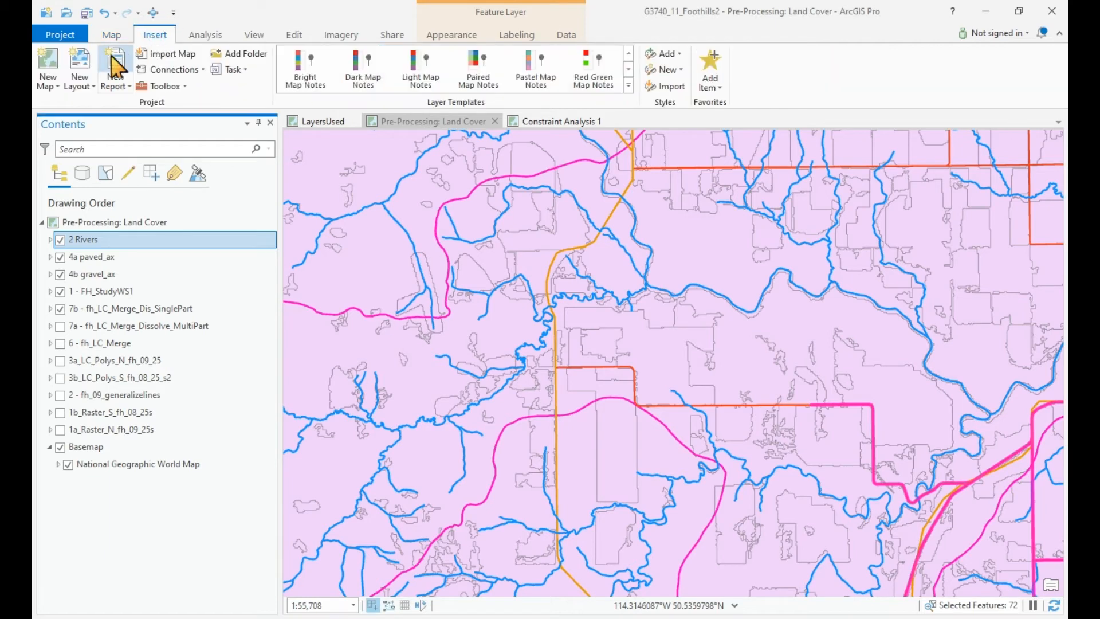
left_click(49, 61)
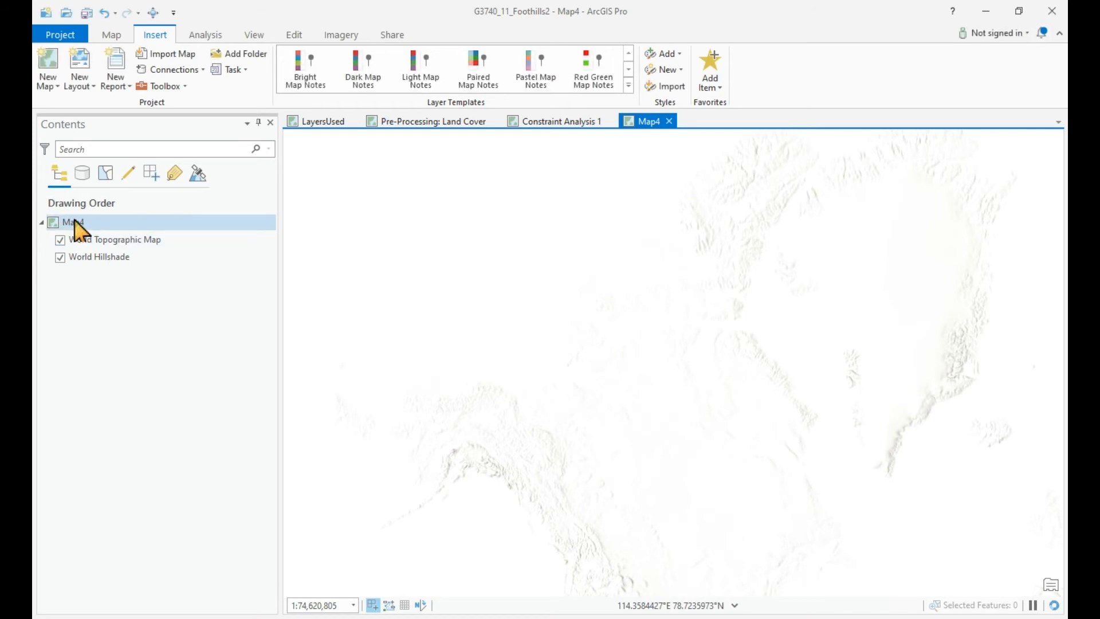
left_click(74, 228)
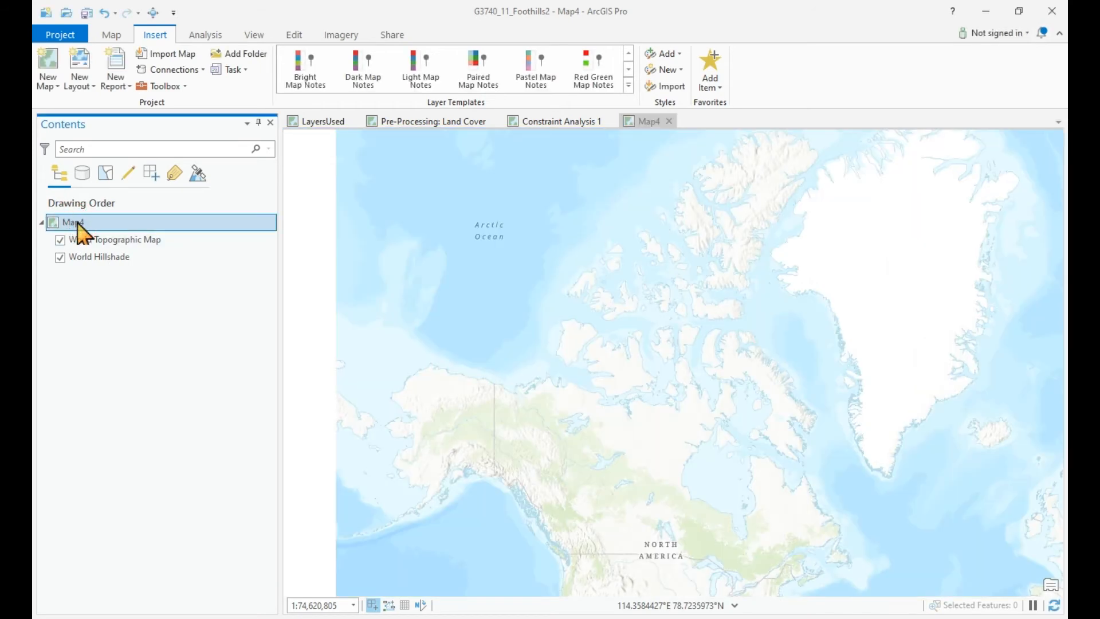
type("GoldMine2")
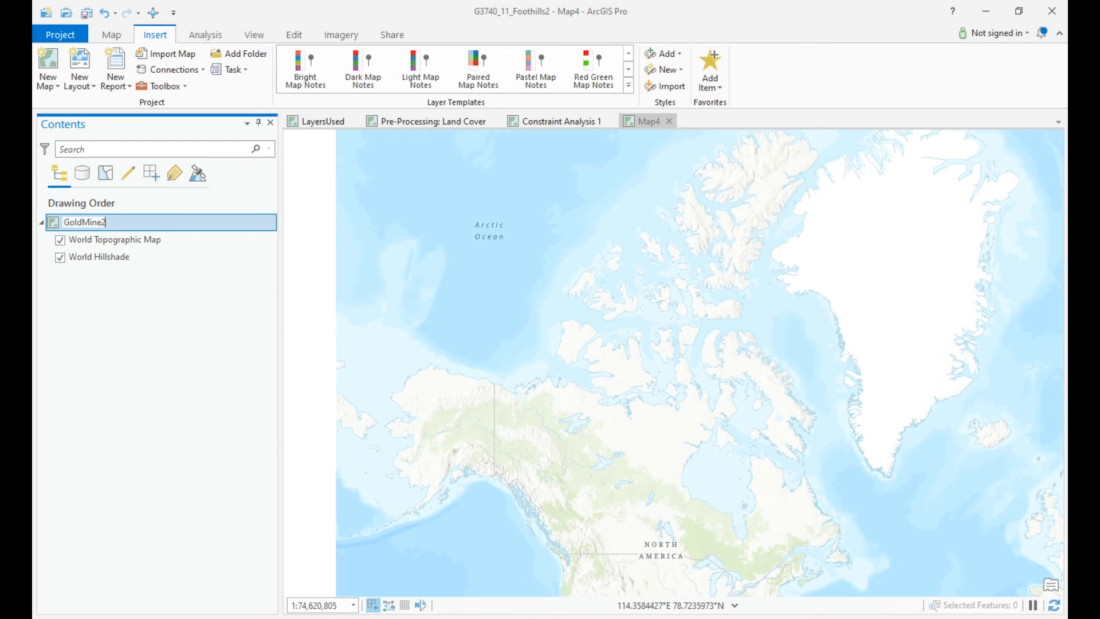
key("Return")
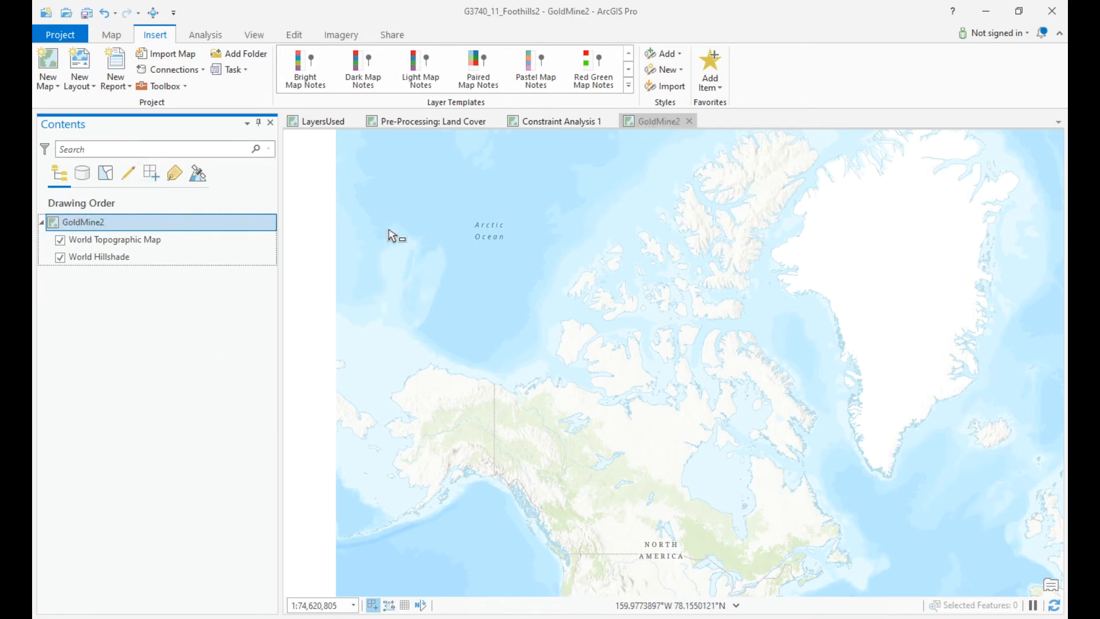
Step: Add the fh_LC_Merge_Dis_SinglePart.shp shapefile from the ArcProVideoMap1Data folder to the GoldMine2 map
left_click(112, 36)
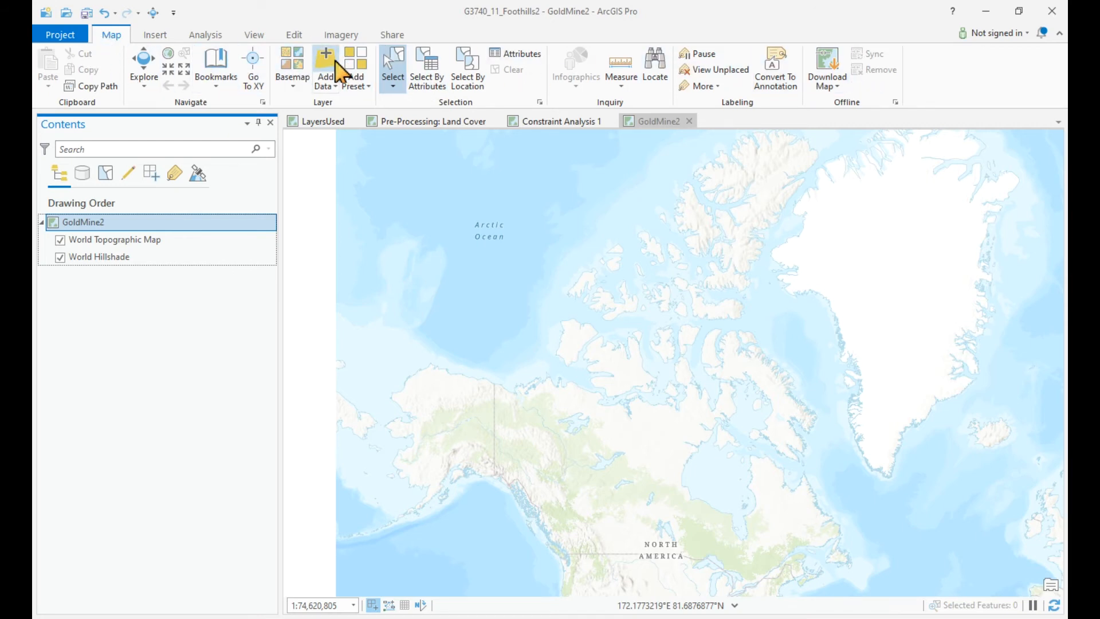
left_click(327, 65)
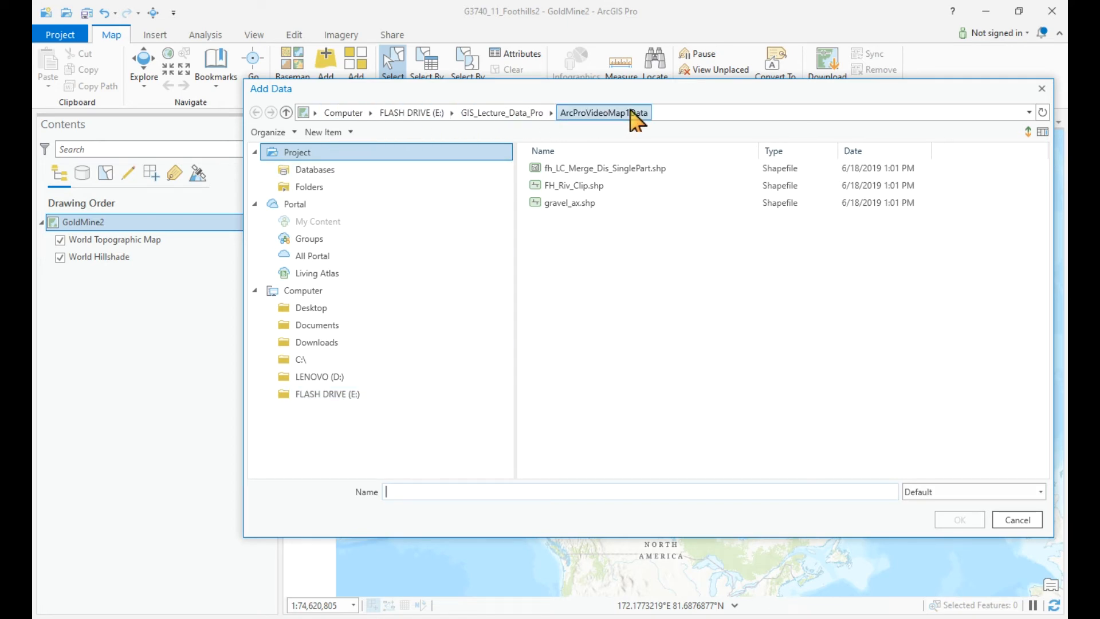
left_click(638, 167)
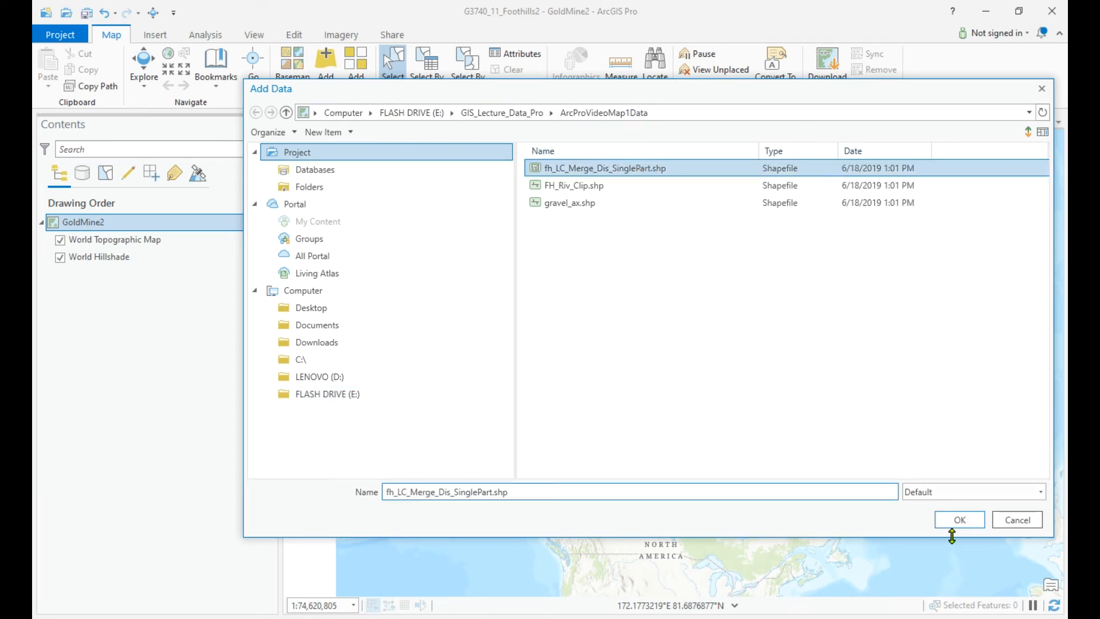
left_click(959, 519)
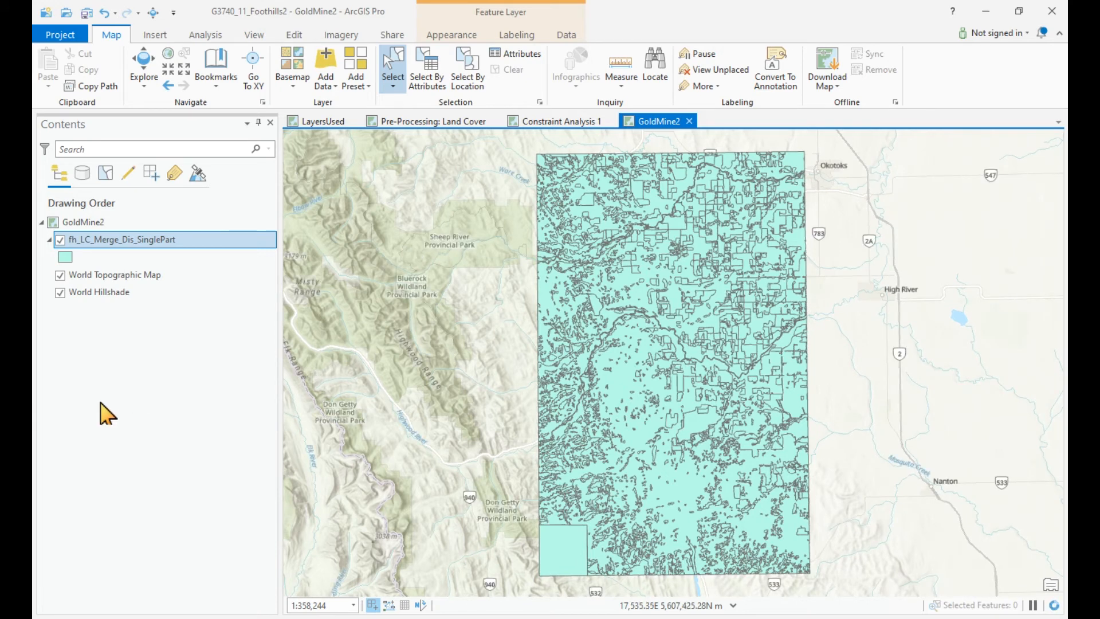
Step: Show the Catalog pane and examine the project's folder connections and the command for adding one
left_click(254, 36)
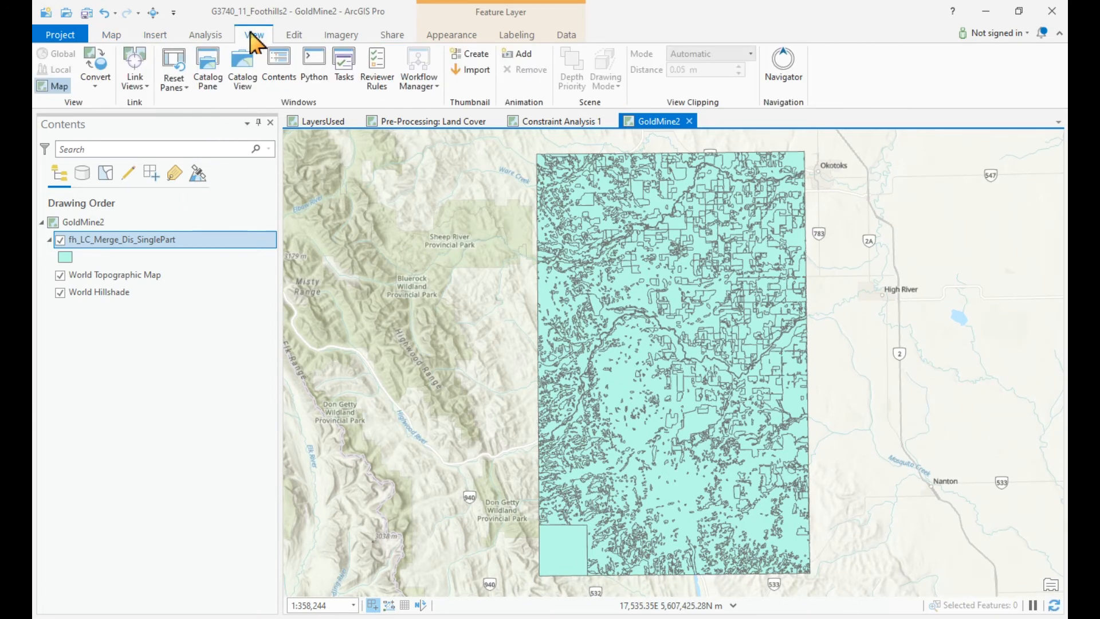
left_click(207, 67)
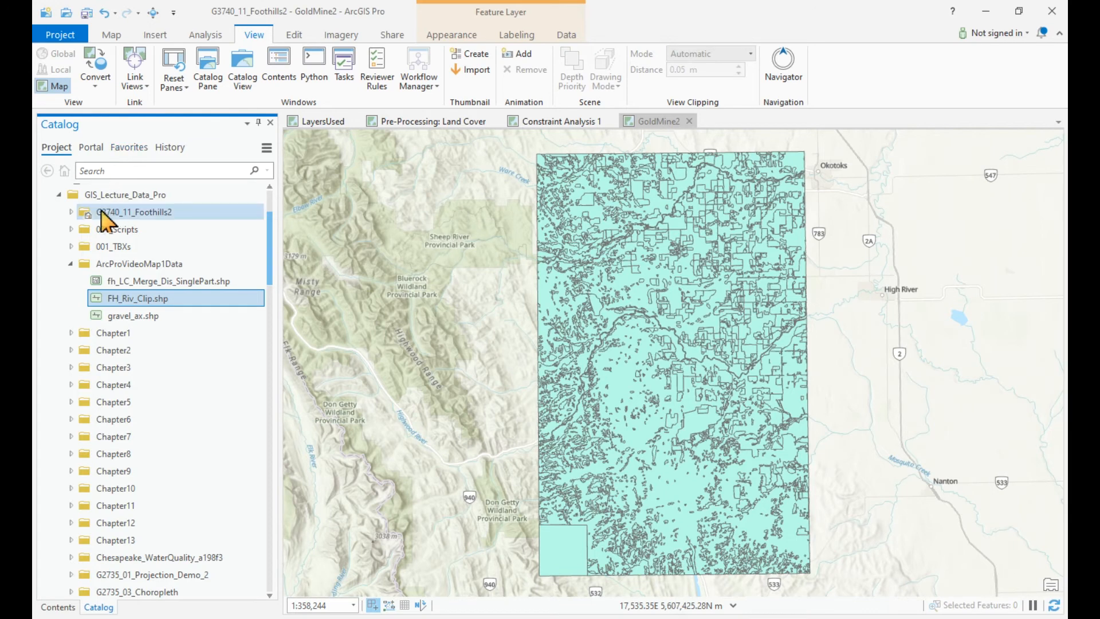
left_click_drag(274, 235, 274, 212)
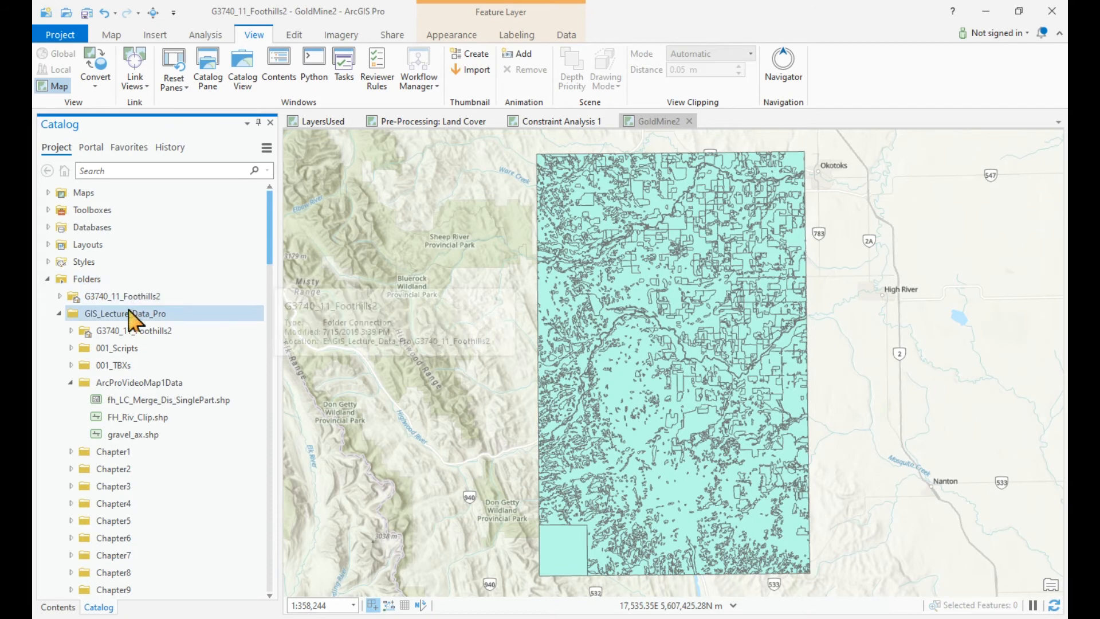
right_click(85, 278)
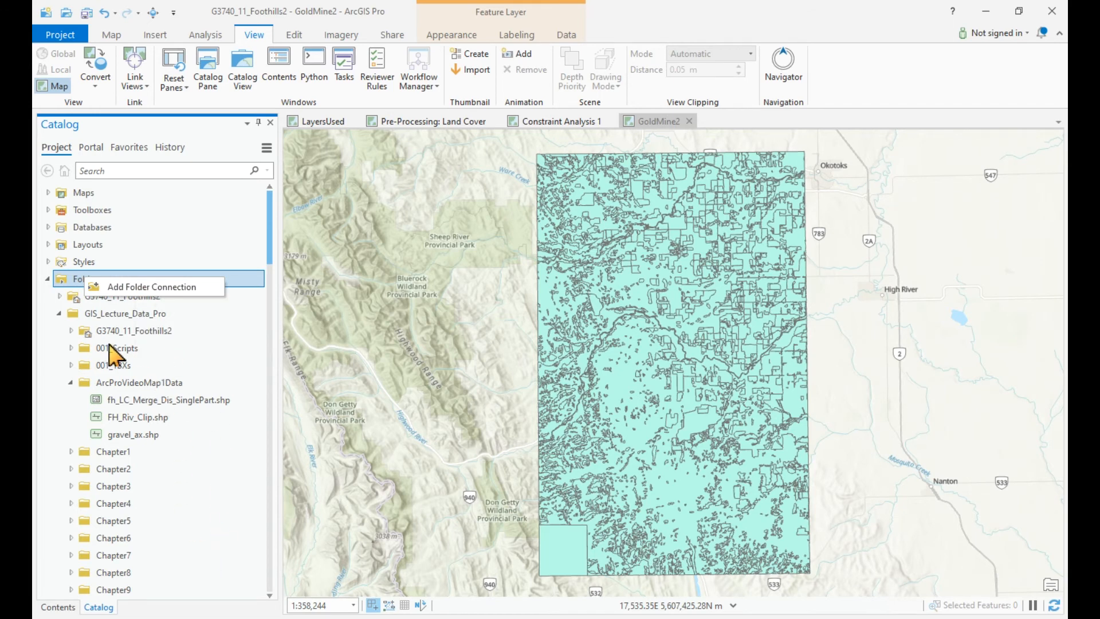
Step: Add FH_Riv_Clip.shp from the catalog's ArcProVideoMap1Data folder to the GoldMine2 map and show the map's contents
left_click(150, 419)
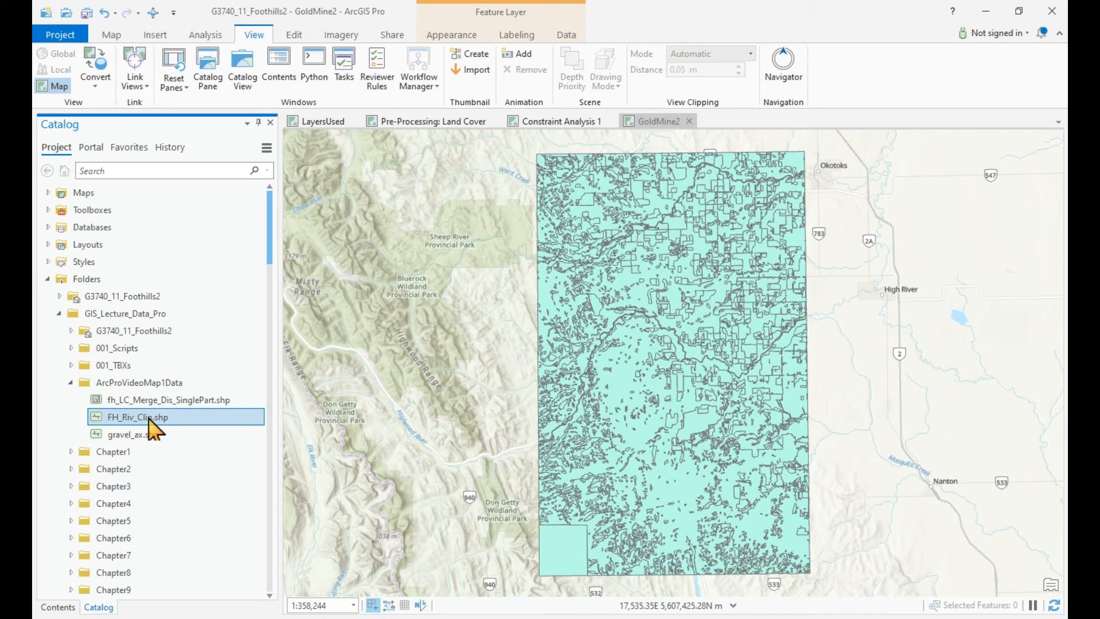
left_click_drag(151, 418, 469, 408)
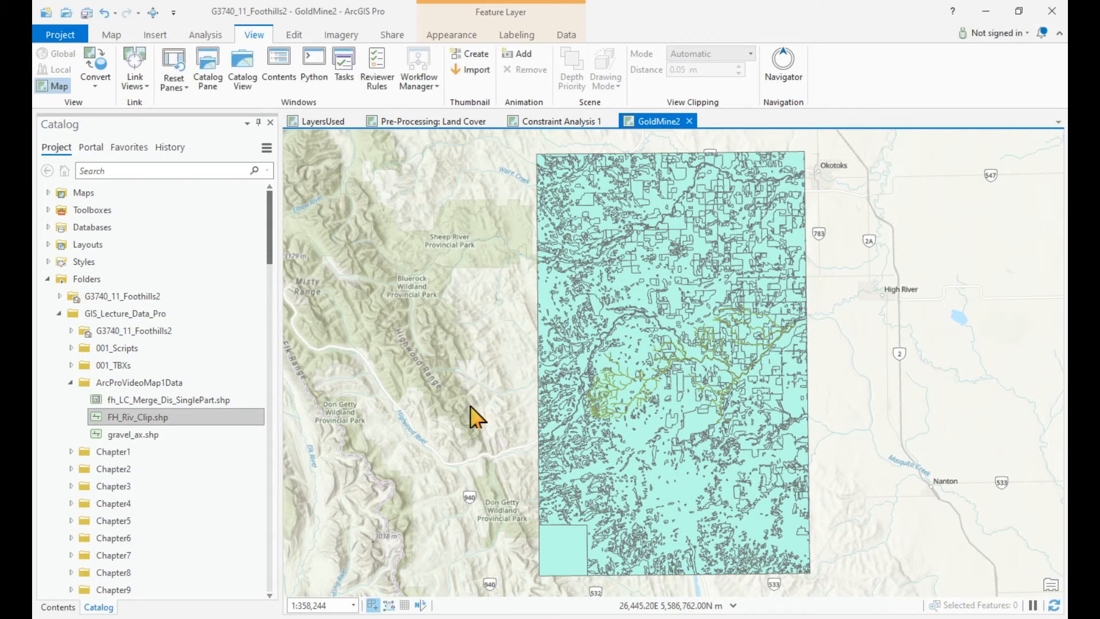
left_click(59, 607)
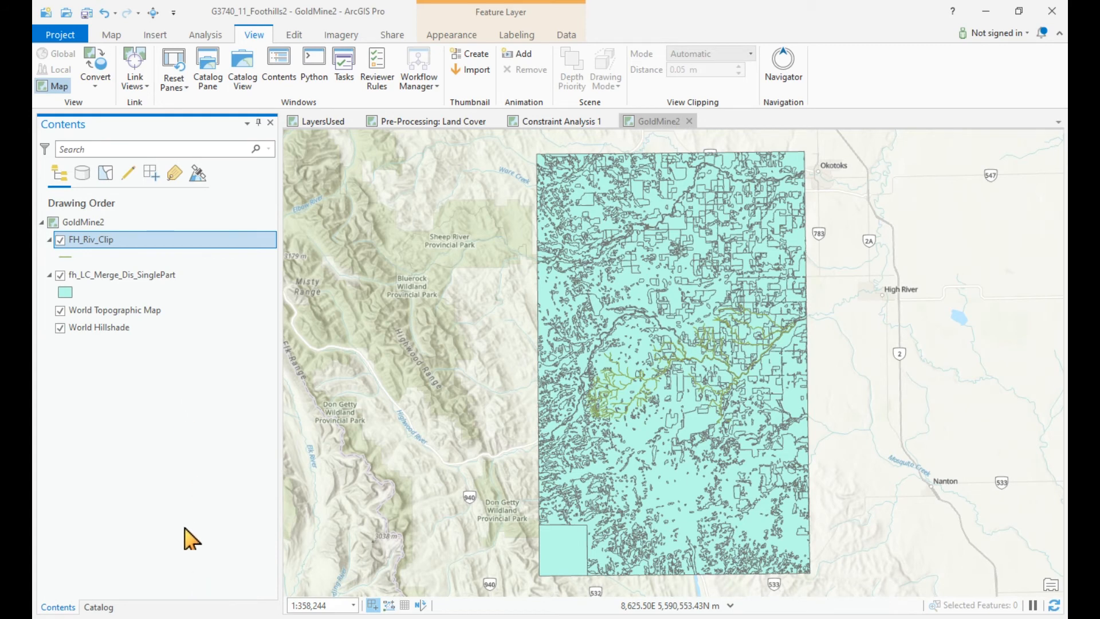
Step: Add gravel_ax.shp from the ArcProVideoMap1Data folder in File Explorer to the GoldMine2 map and close the folder window
mouse_move(287, 616)
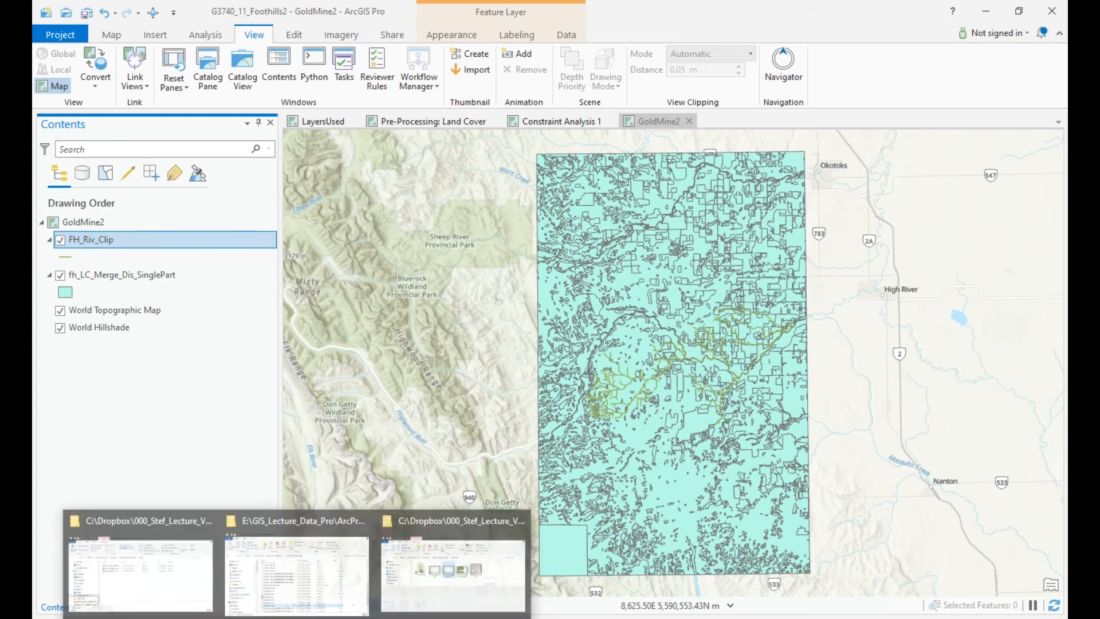
left_click(294, 589)
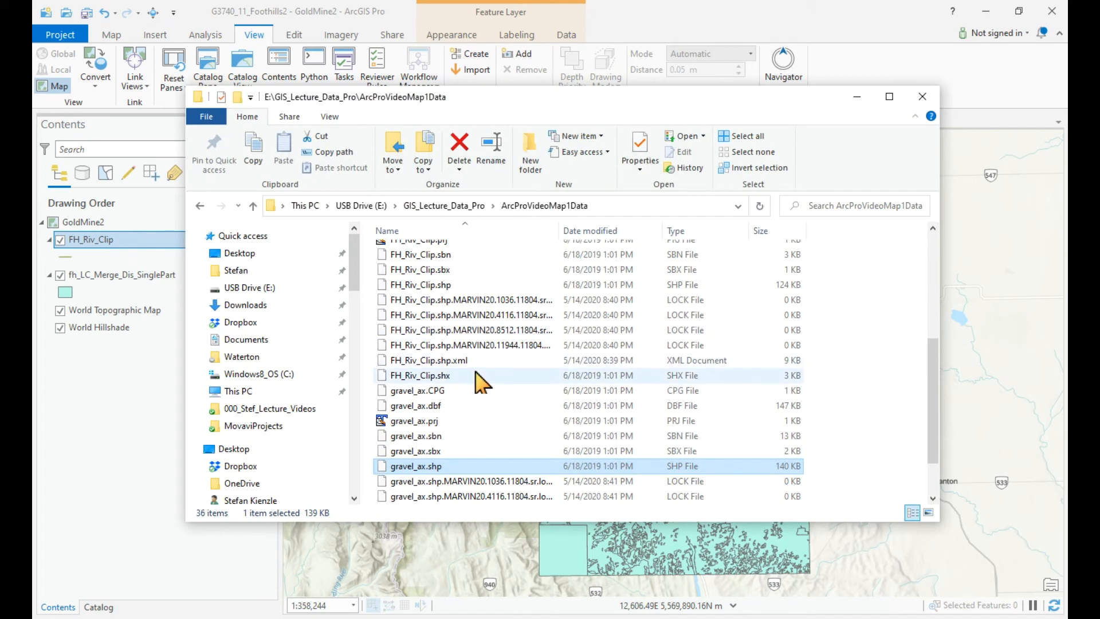
left_click_drag(932, 363, 939, 396)
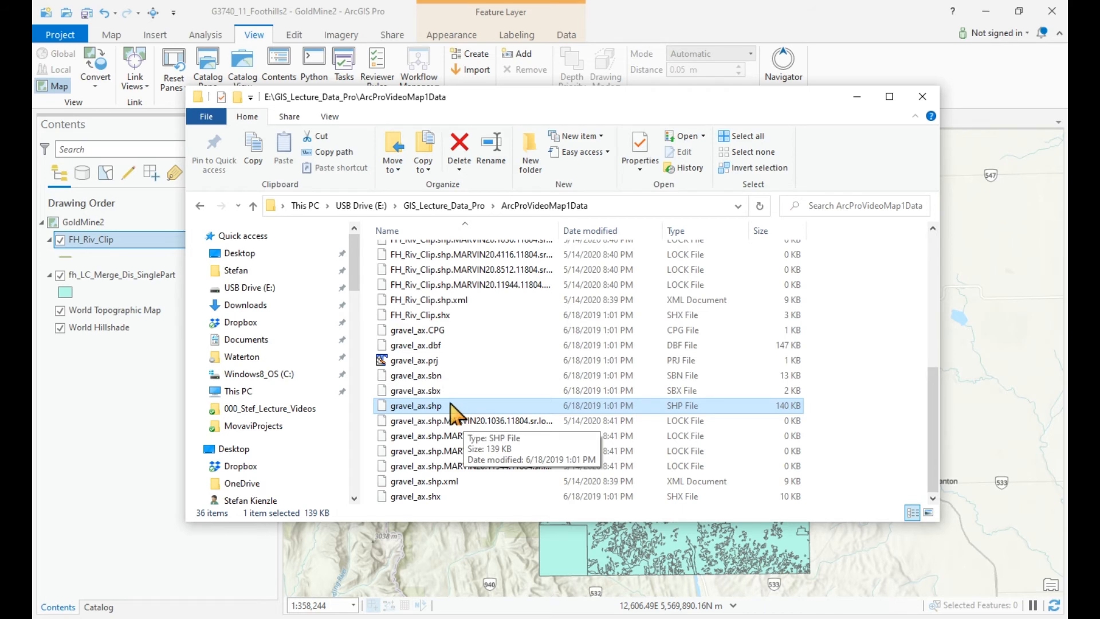
left_click(405, 405)
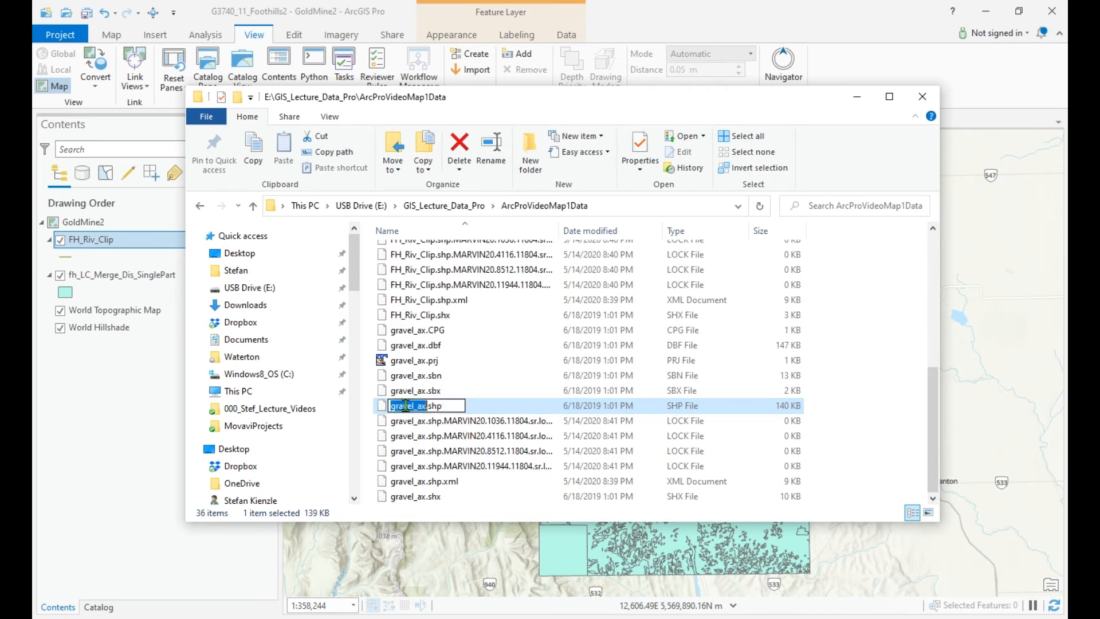
left_click(450, 387)
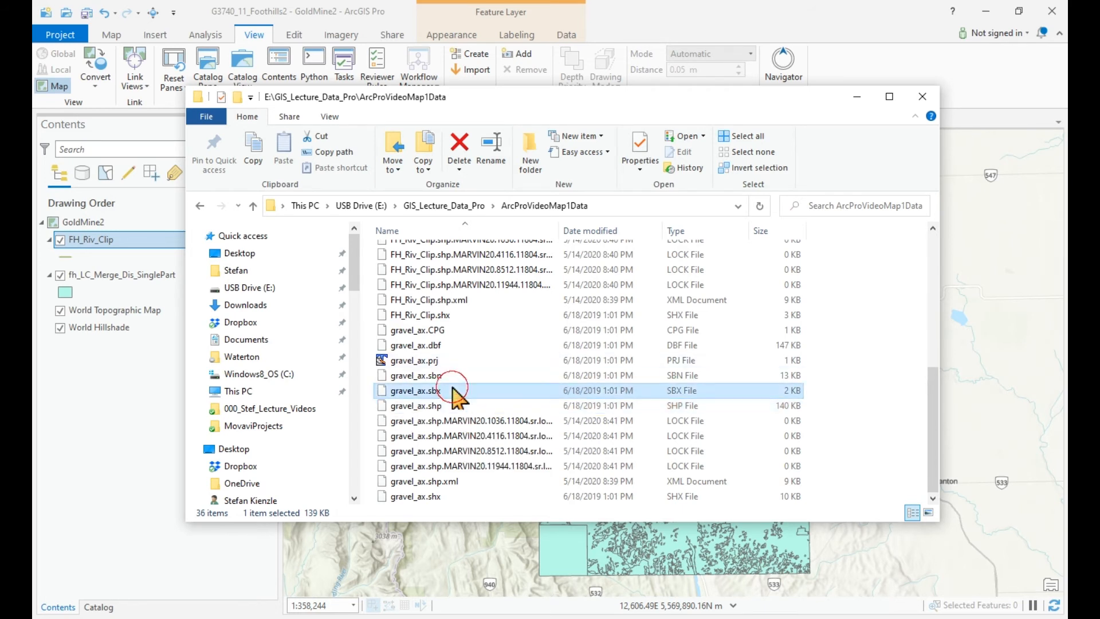
left_click(441, 406)
left_click_drag(441, 408, 136, 469)
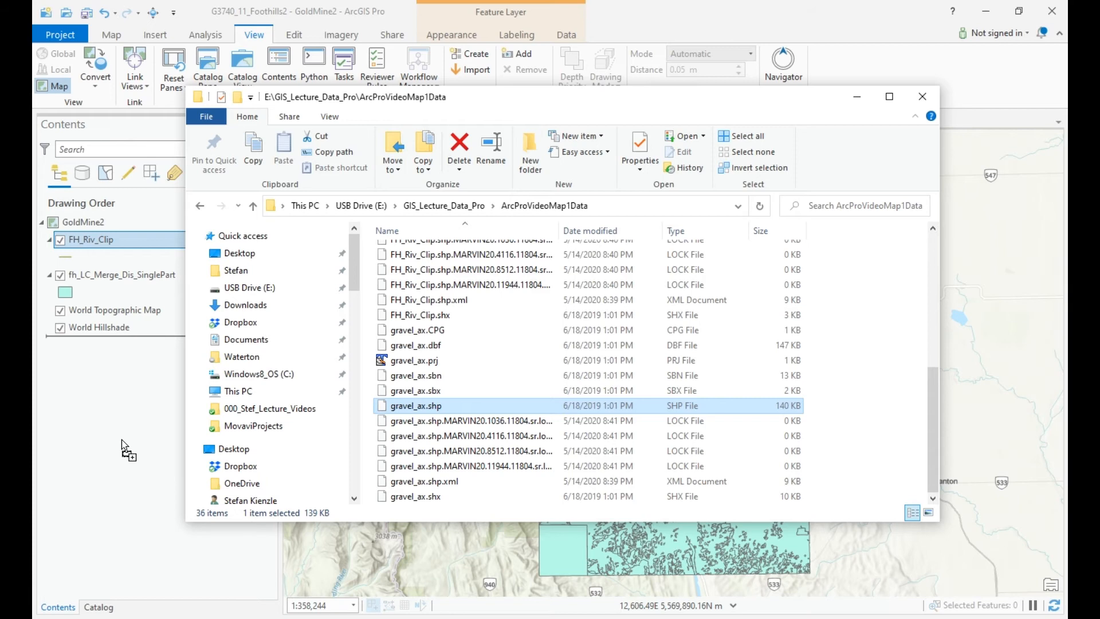
left_click_drag(121, 439, 122, 438)
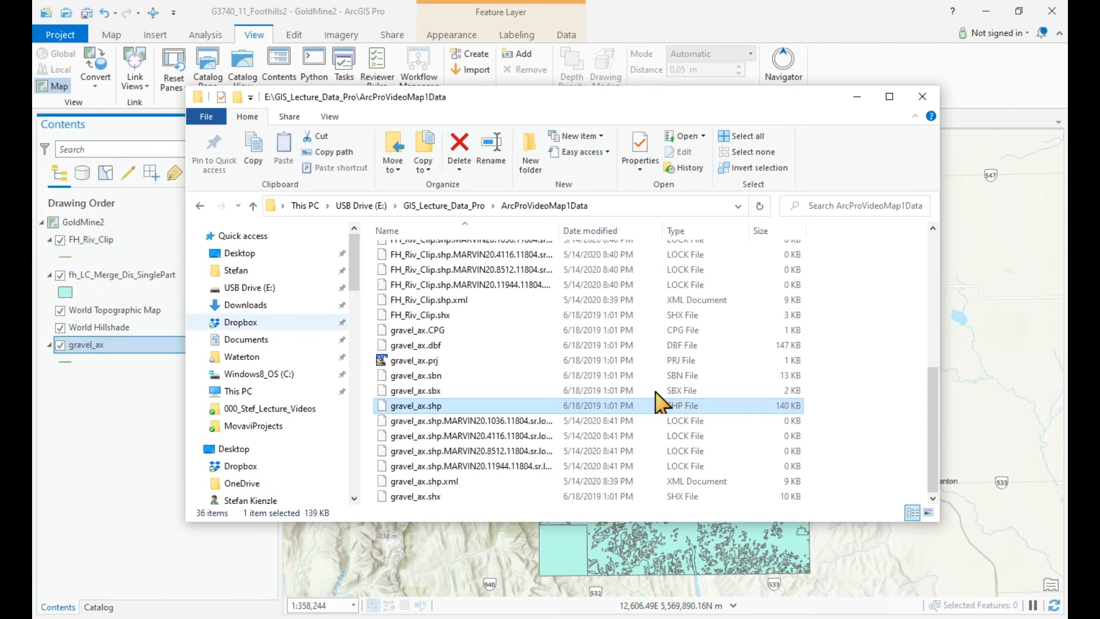
left_click(922, 97)
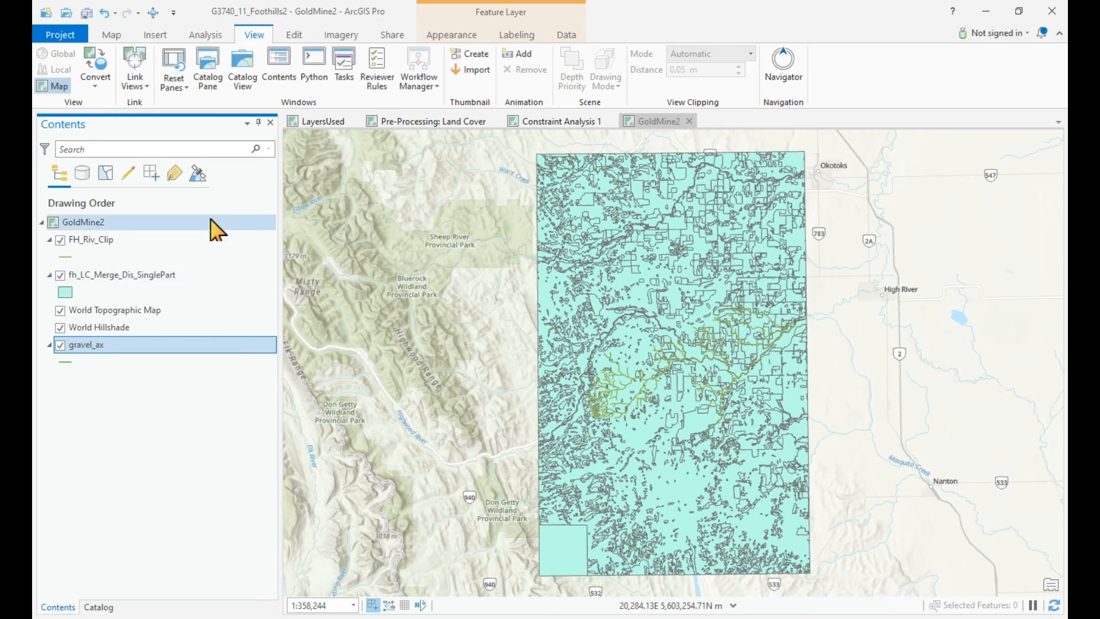
Step: Move the gravel_ax layer between FH_Riv_Clip and fh_LC_Merge_Dis_SinglePart in the drawing order
left_click(130, 347)
left_click_drag(130, 344, 132, 258)
left_click_drag(132, 258, 135, 263)
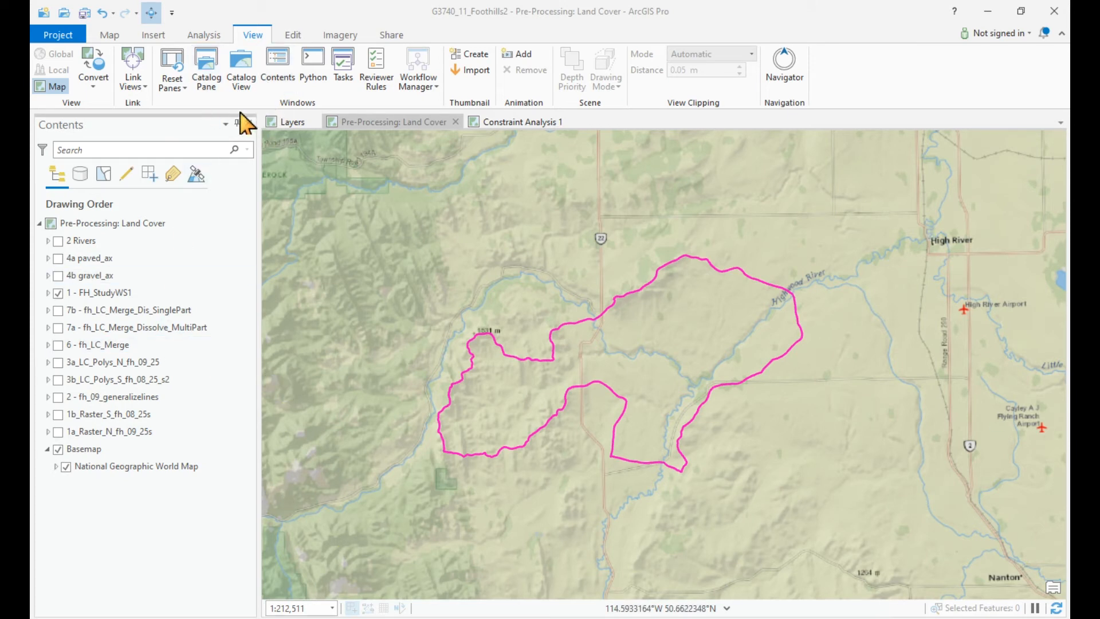
Step: Examine the commands available for the 4b gravel_ax layer and the project's folder connections in the Contents and Catalog panes
left_click(206, 66)
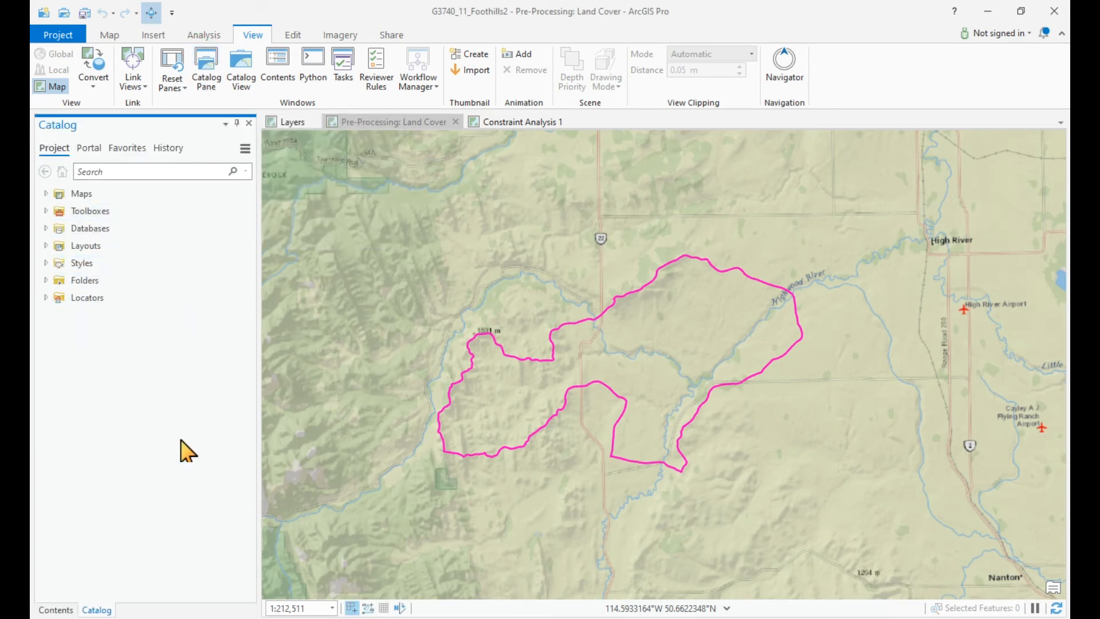
left_click(60, 610)
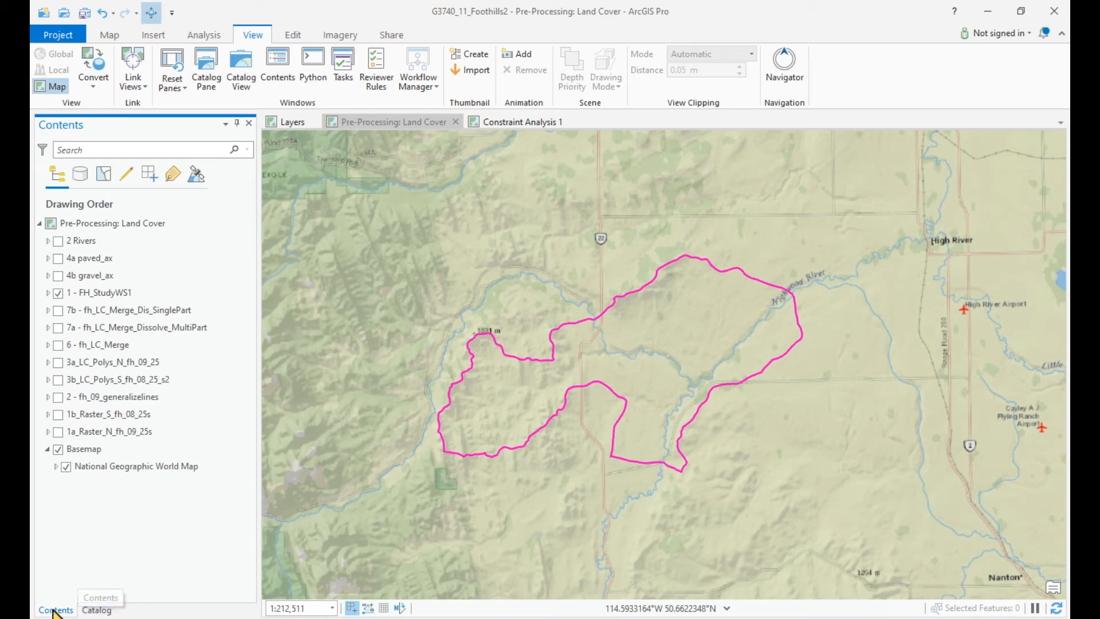
right_click(102, 275)
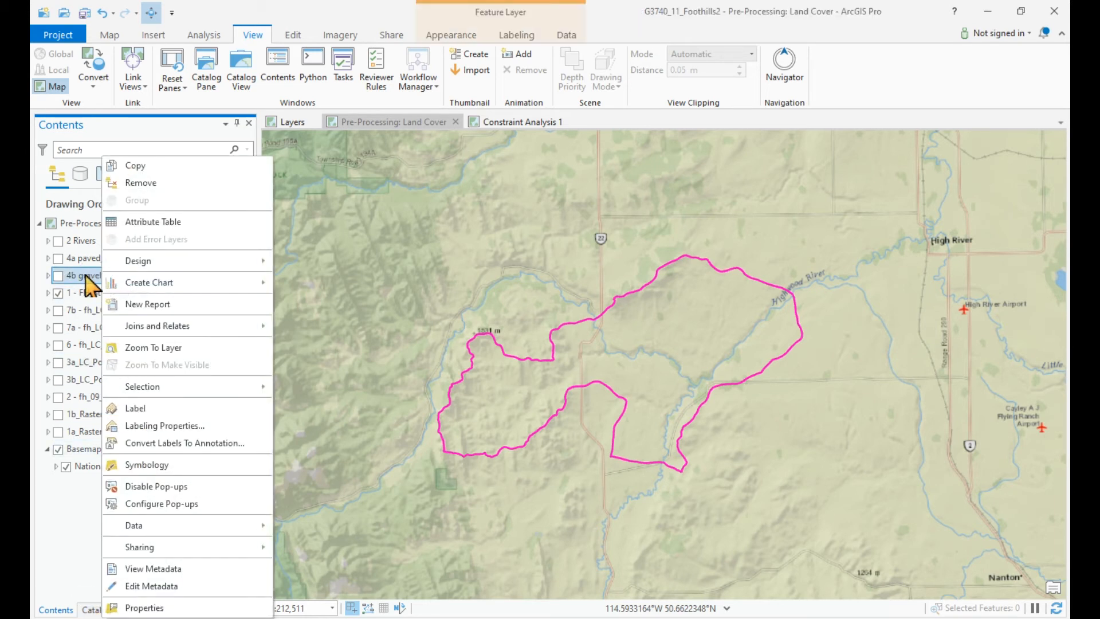
mouse_move(150, 289)
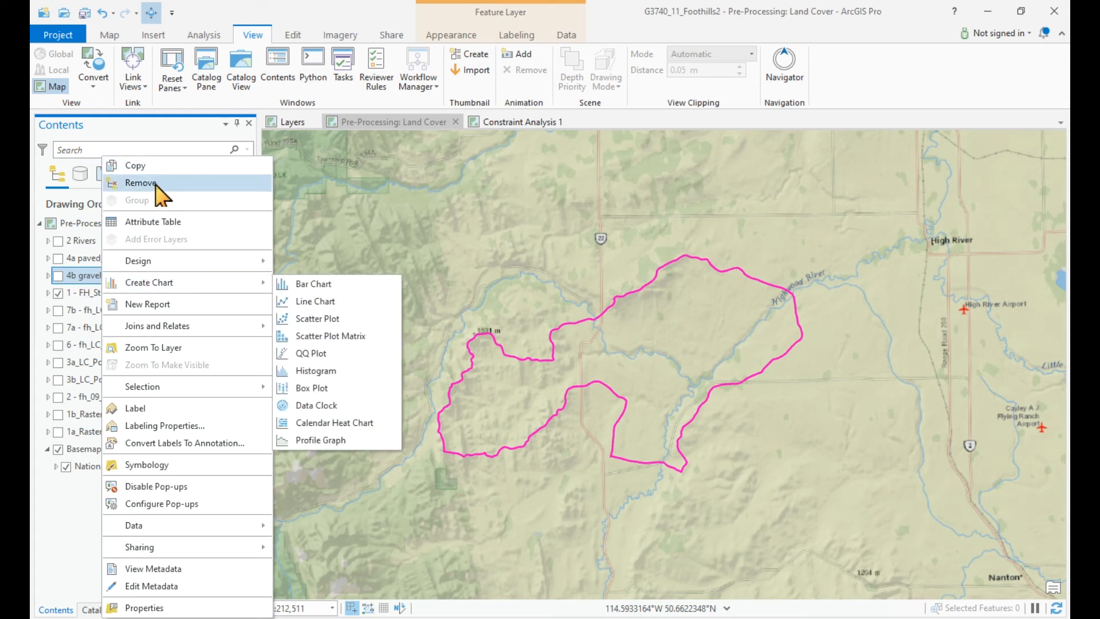
left_click(60, 570)
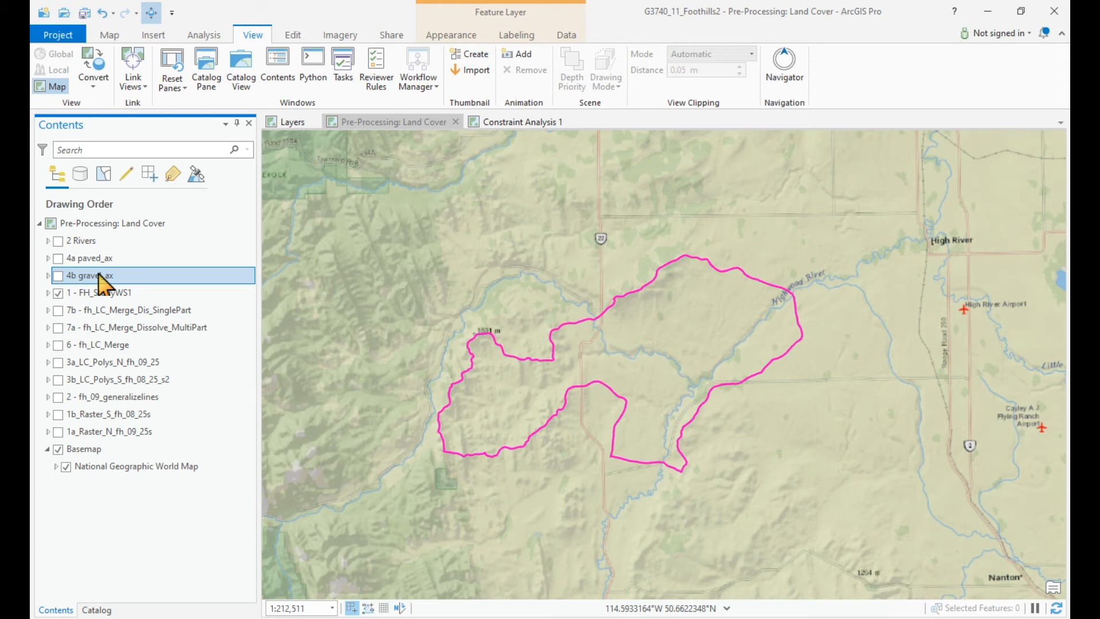
left_click(97, 610)
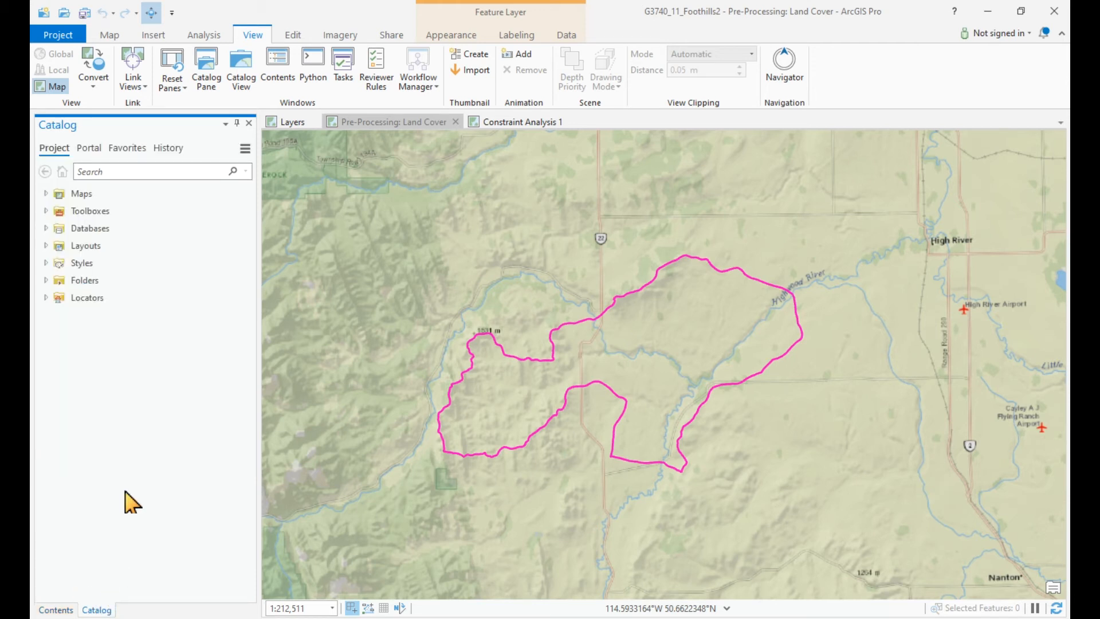
left_click(46, 280)
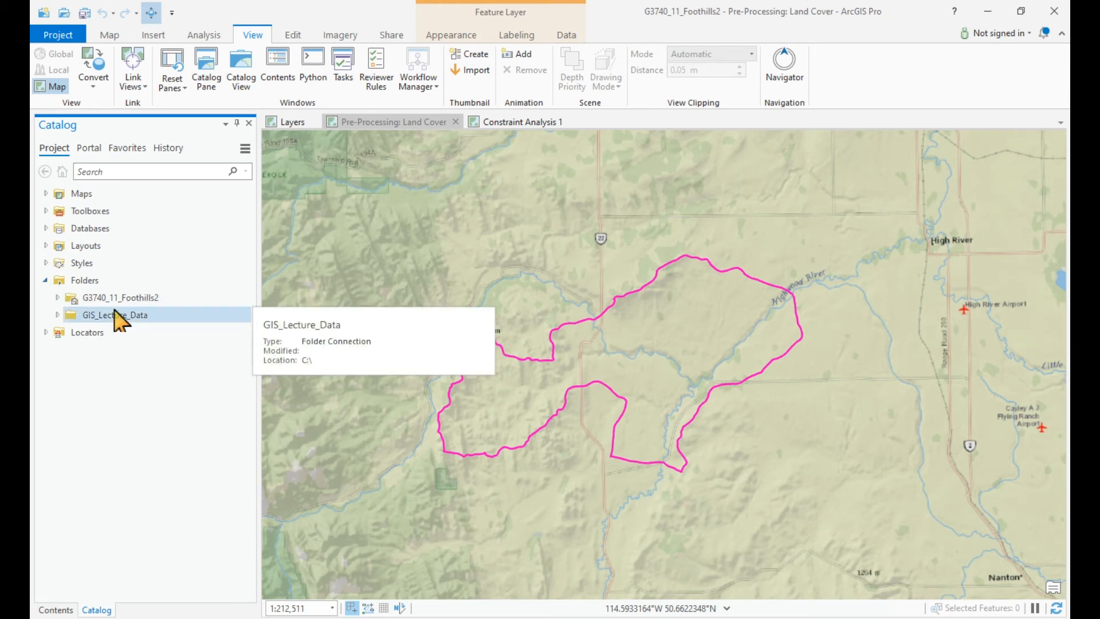
left_click(51, 610)
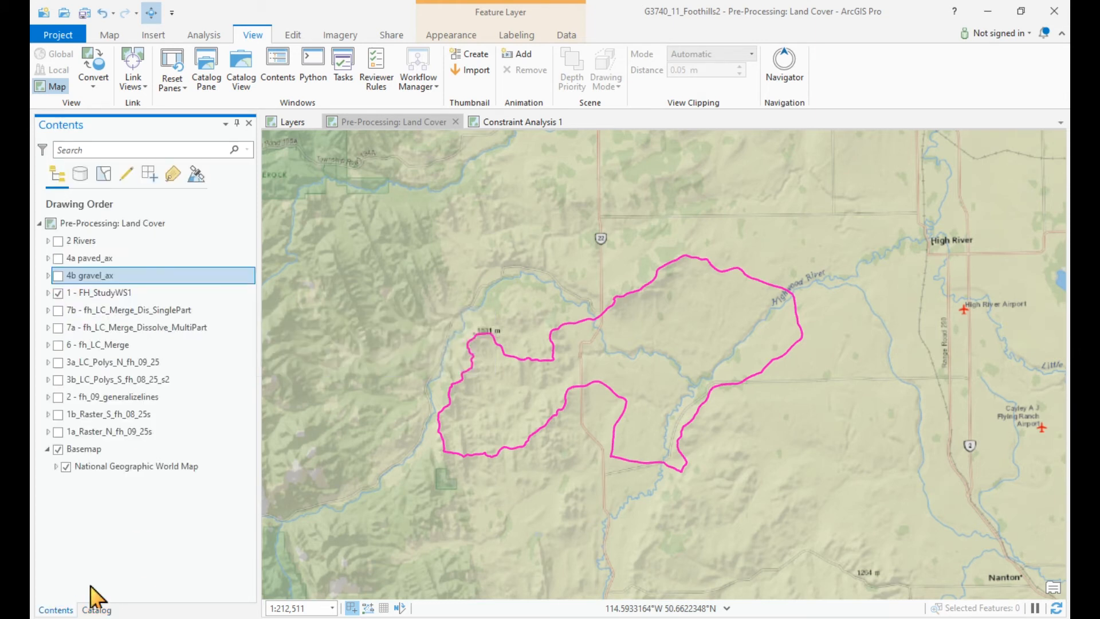
Step: Open the Geoprocessing pane, dock it together with the Contents and Catalog panes, and switch among them
left_click(204, 35)
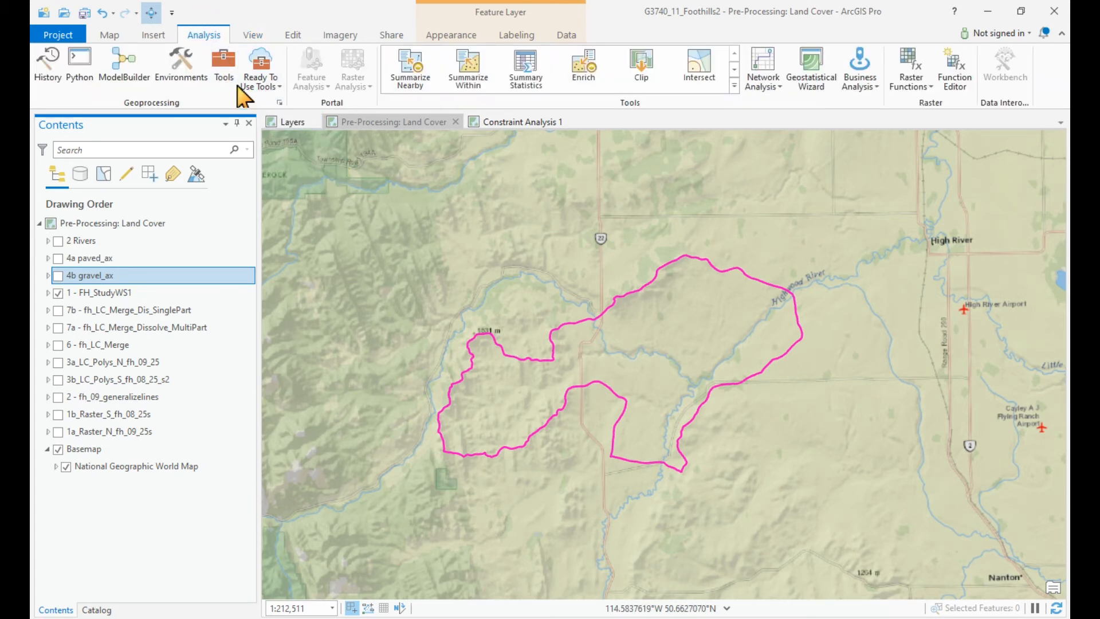
left_click(224, 68)
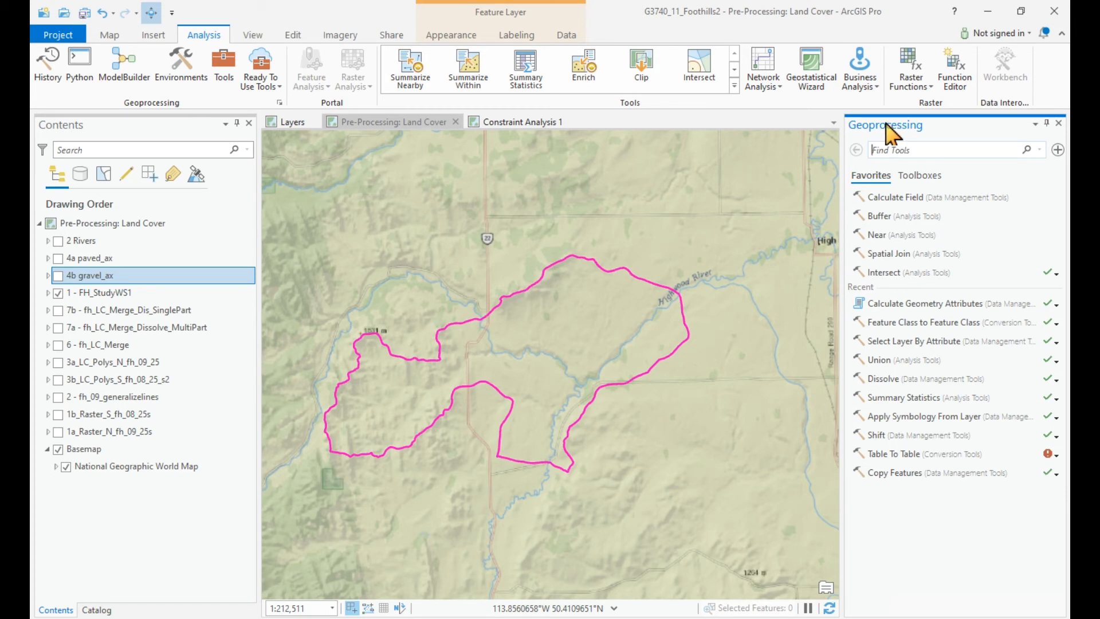
left_click_drag(886, 123, 147, 363)
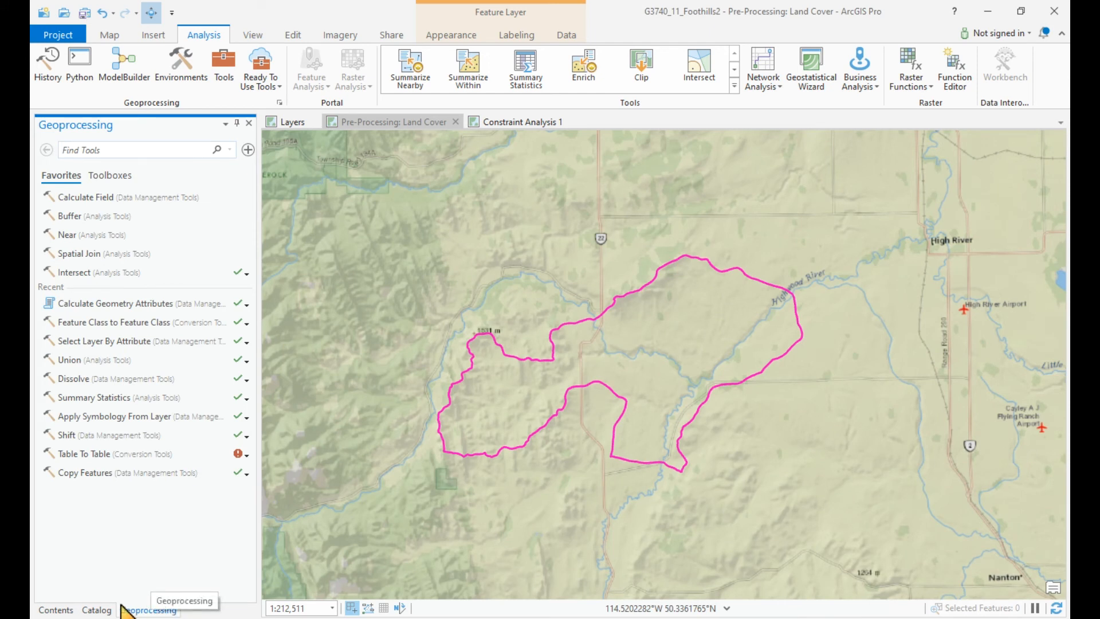
left_click(95, 610)
left_click(55, 610)
left_click(94, 610)
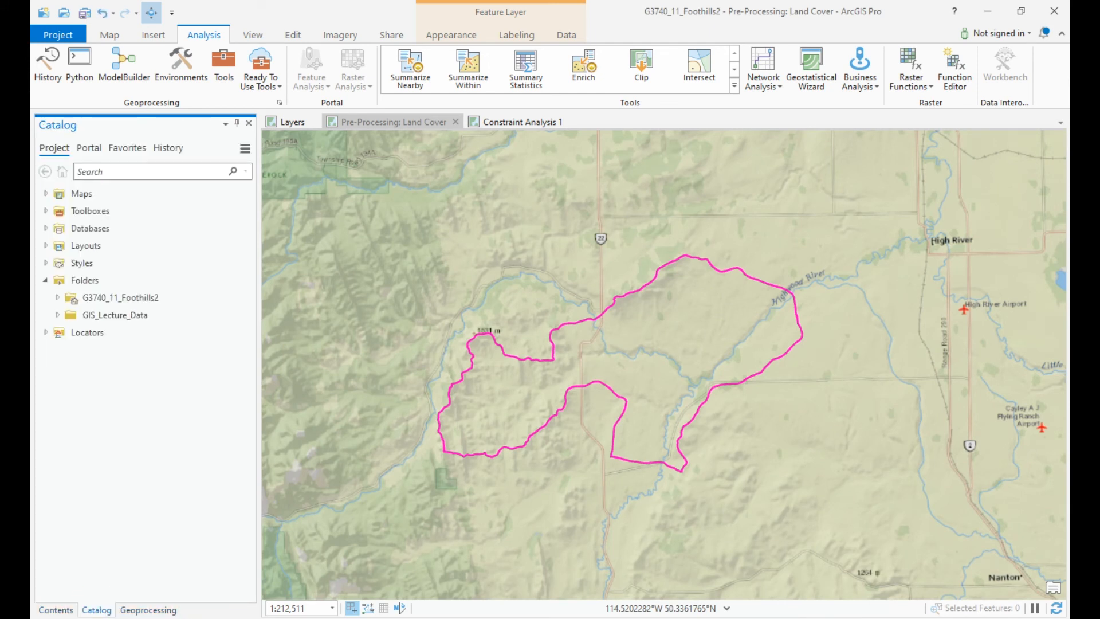
Step: Move the Geoprocessing pane out of the shared pane group and dock it on the opposite side of the map
left_click(163, 610)
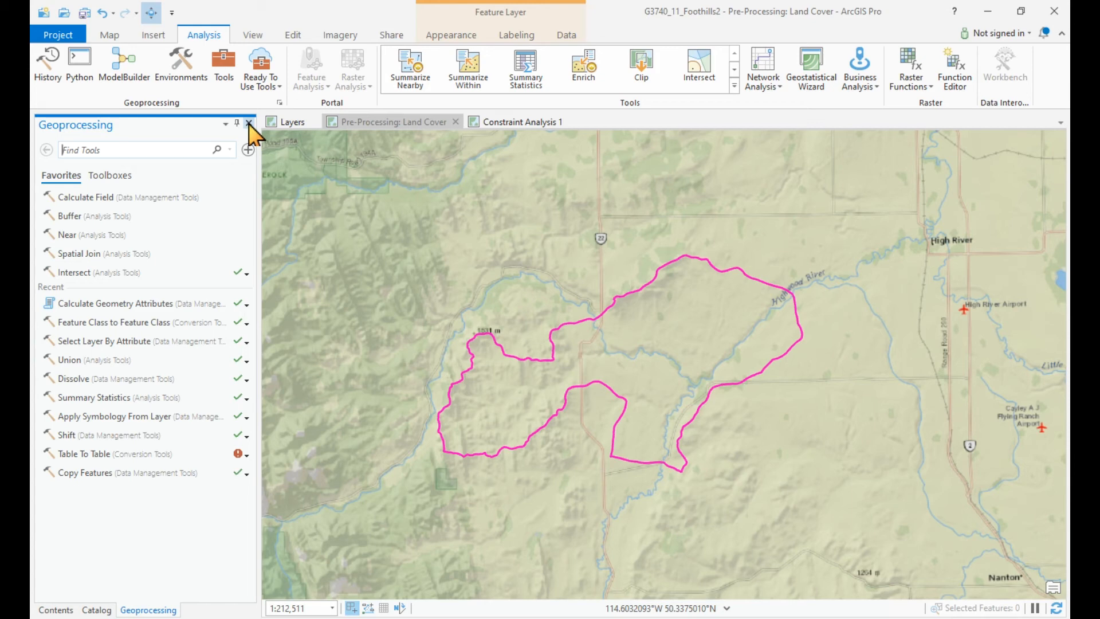
left_click(139, 611)
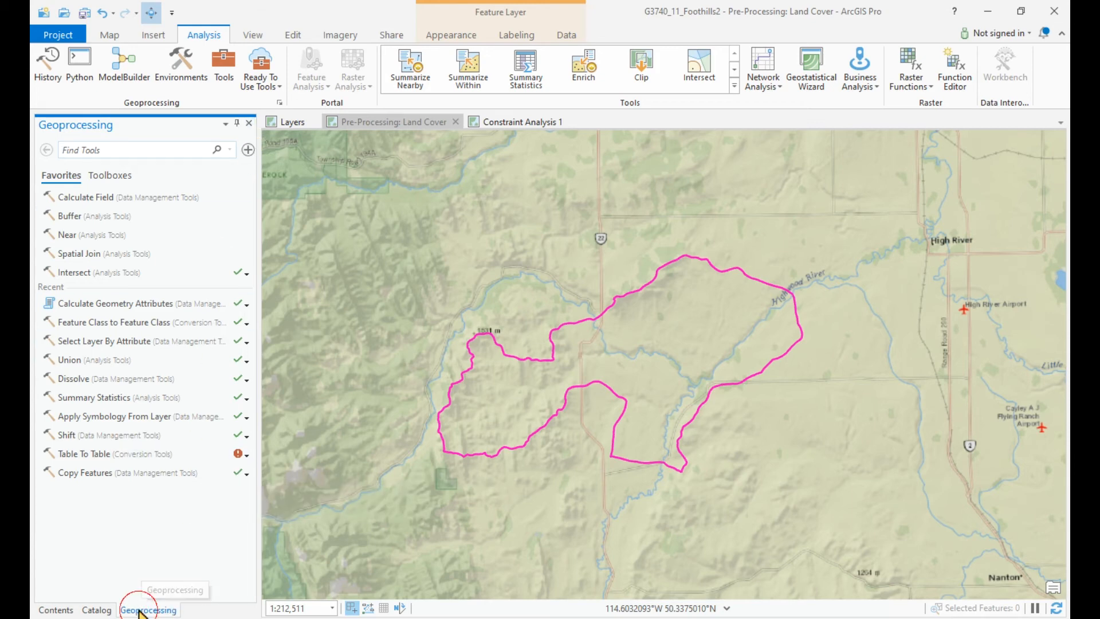
left_click_drag(184, 597, 919, 366)
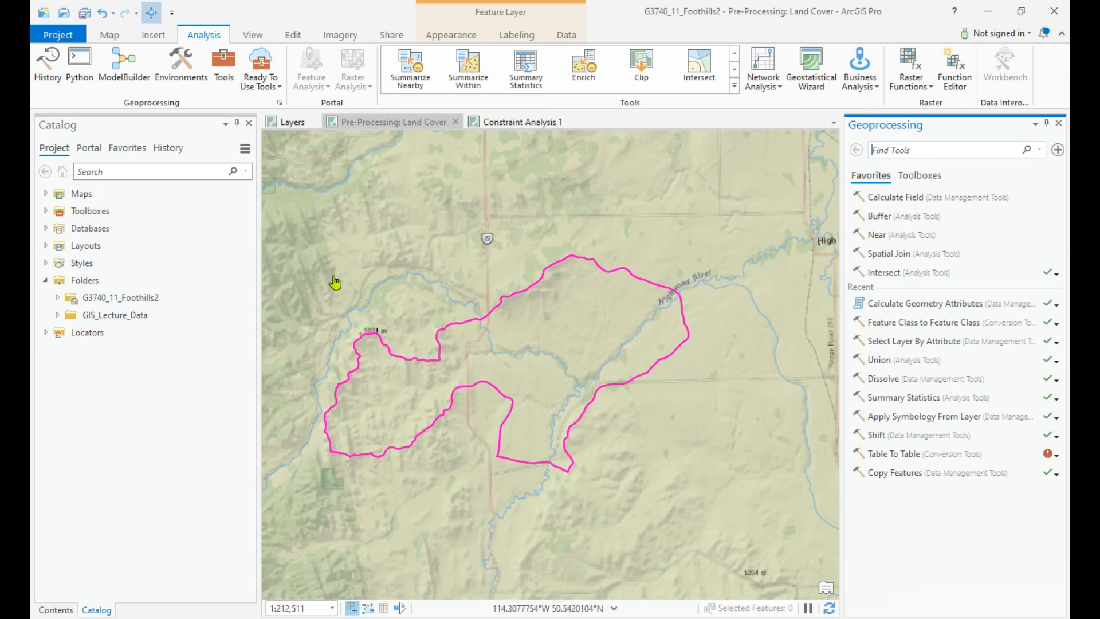
Step: Open the attribute table of the 2 Rivers layer
left_click(55, 611)
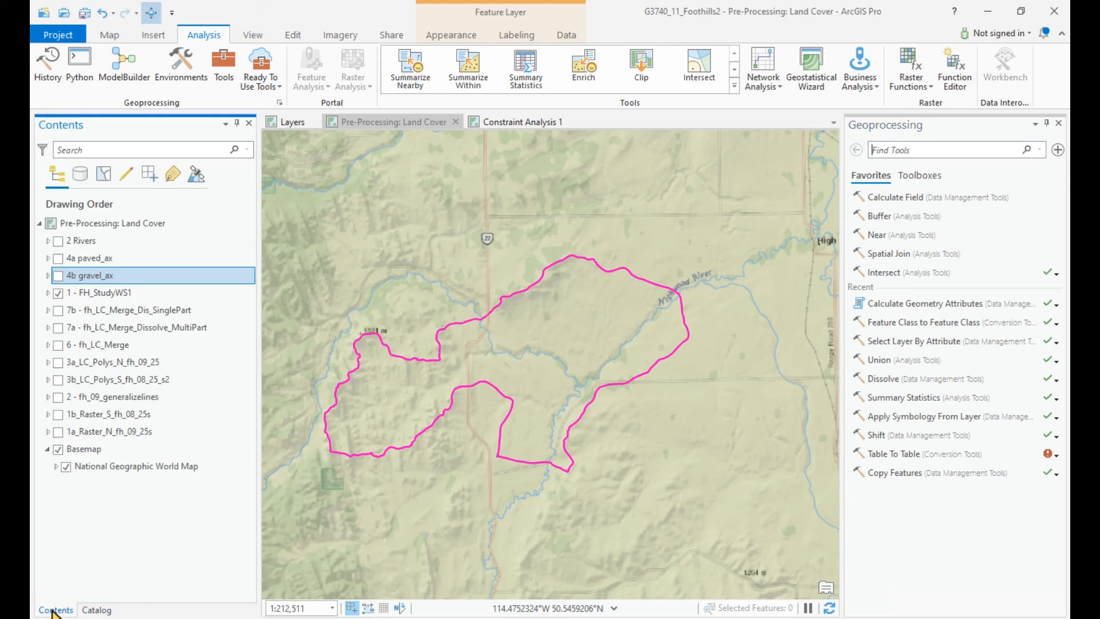
right_click(86, 241)
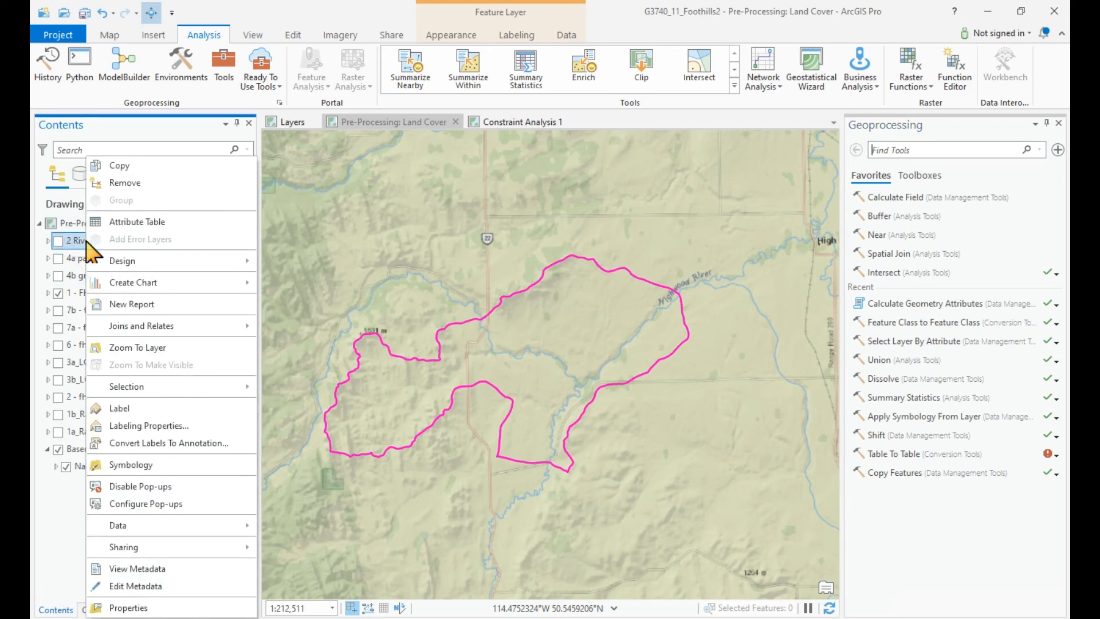
left_click(138, 223)
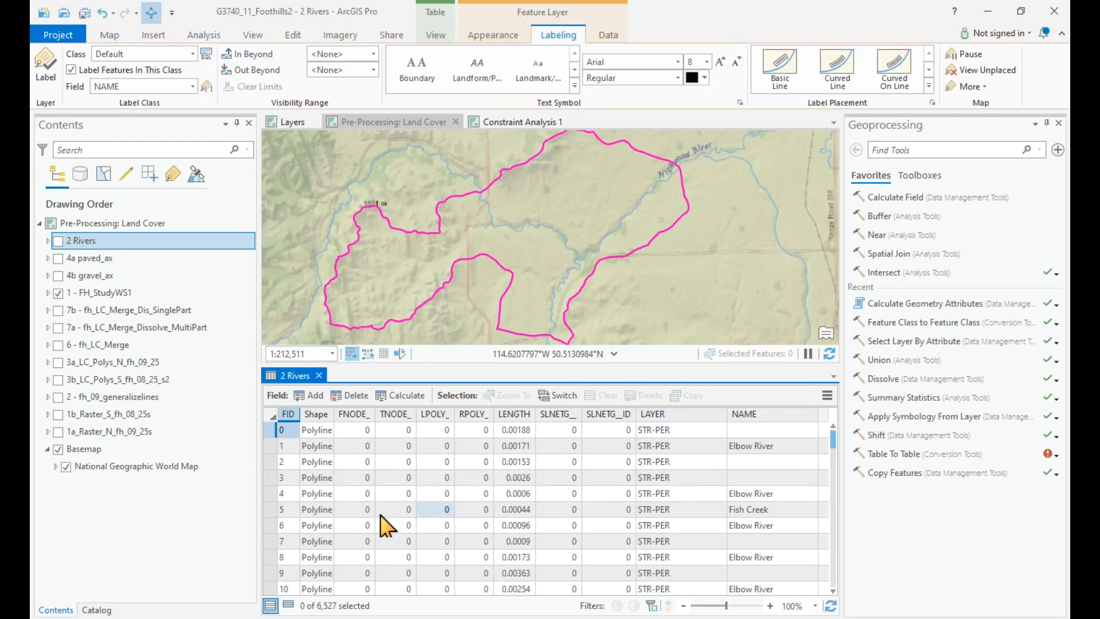
Step: Show the symbology settings of the 1 - FH_StudyWS1 layer and pull the Symbology pane out over the map
right_click(112, 294)
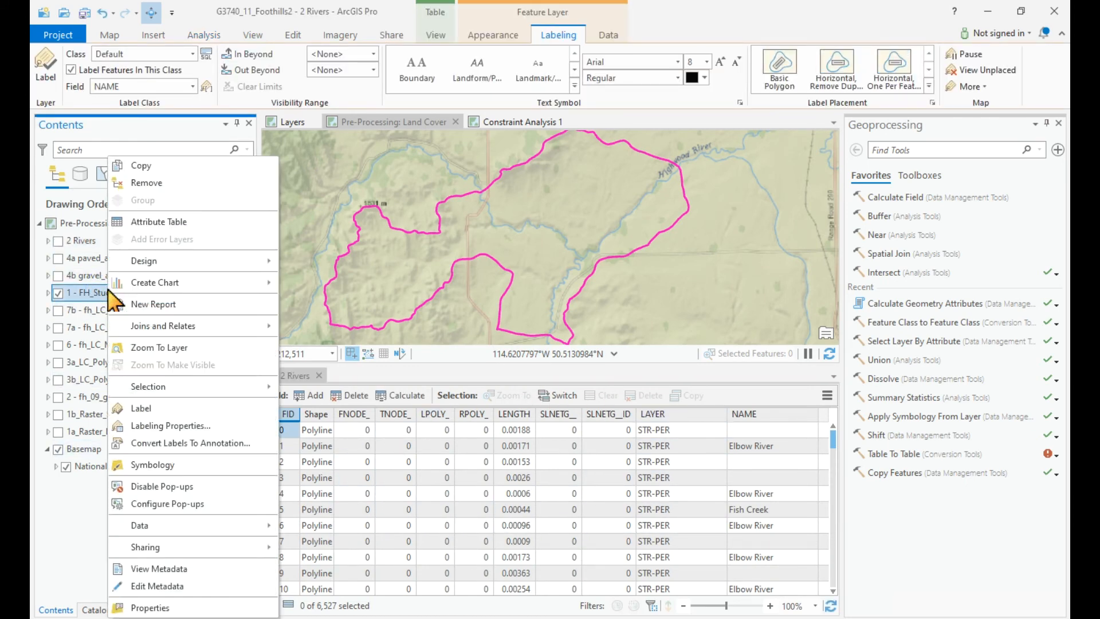
left_click(153, 465)
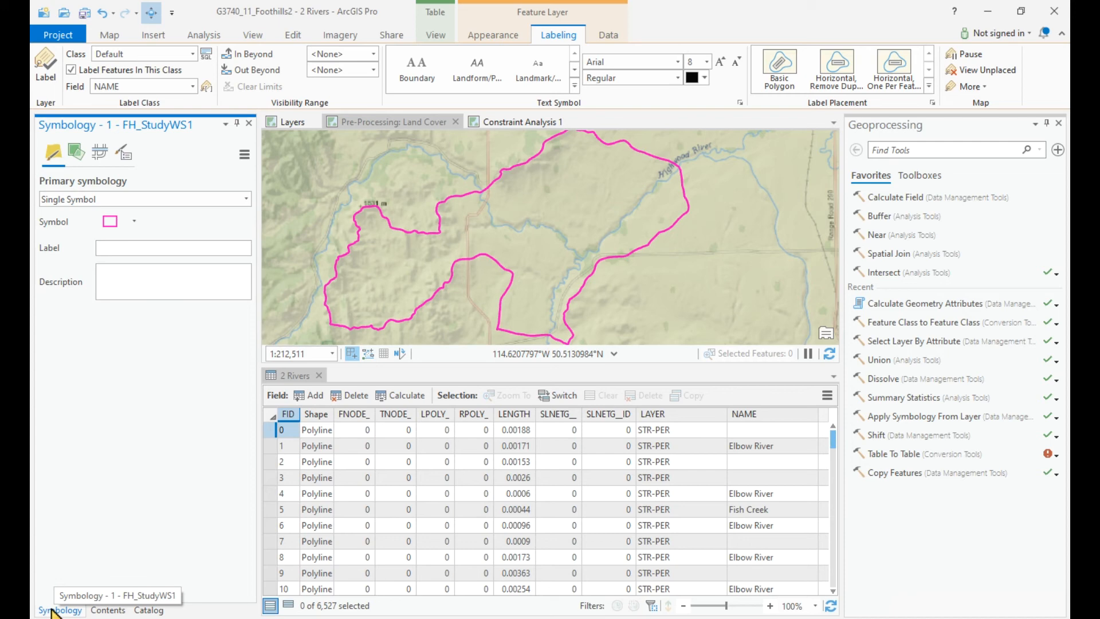
left_click_drag(49, 610, 519, 241)
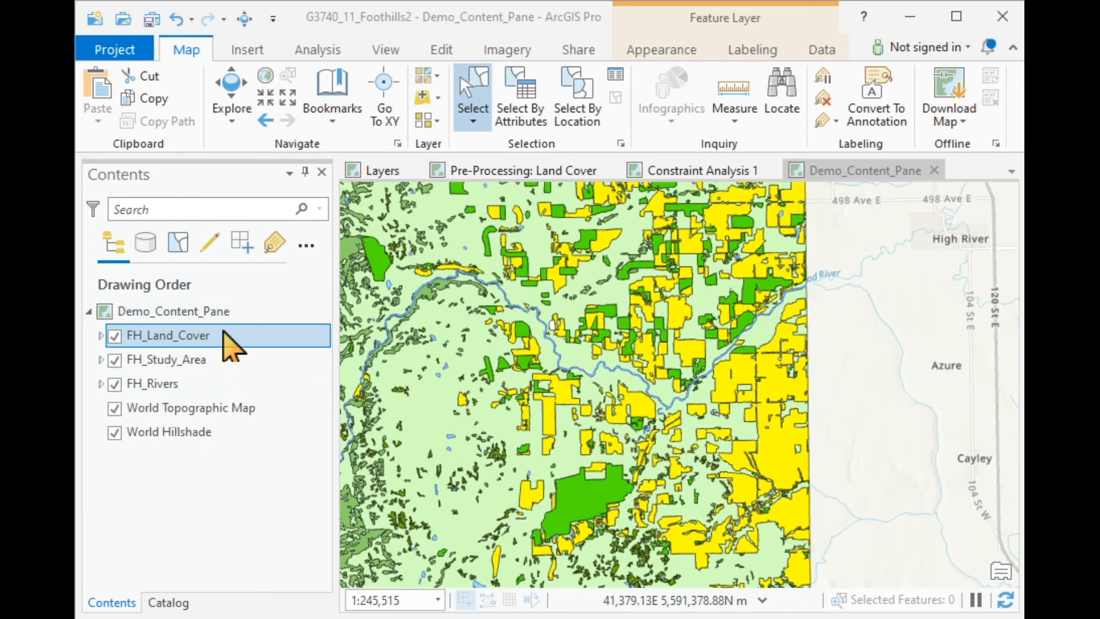
Step: Toggle the visibility of FH_Land_Cover off and on, and move the layer below FH_Rivers in the drawing order
left_click(115, 336)
left_click(115, 336)
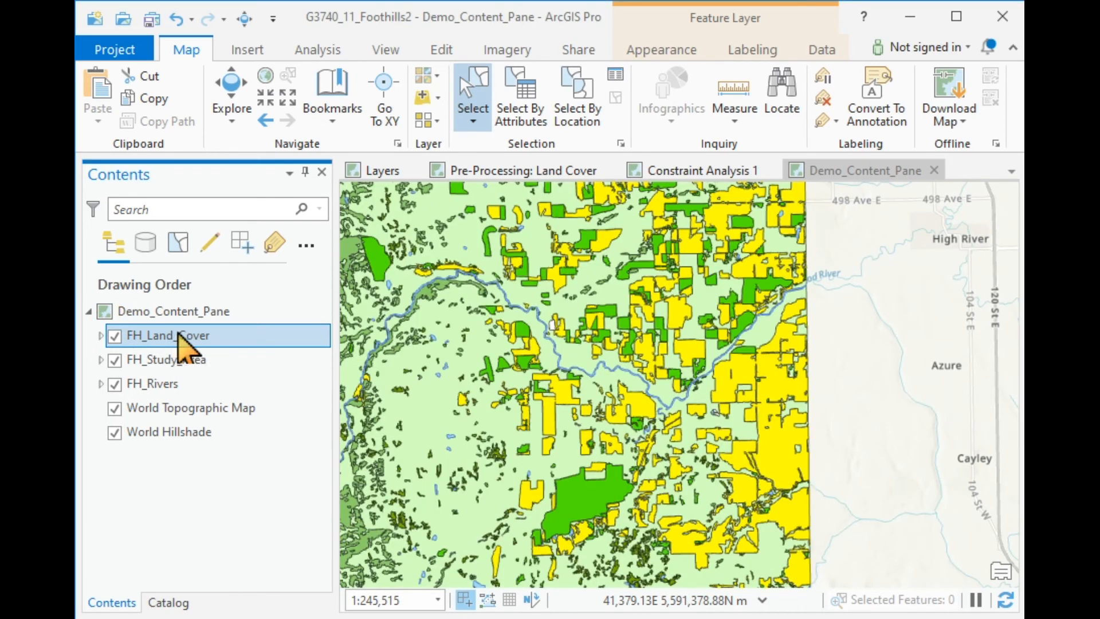
left_click_drag(234, 336, 239, 390)
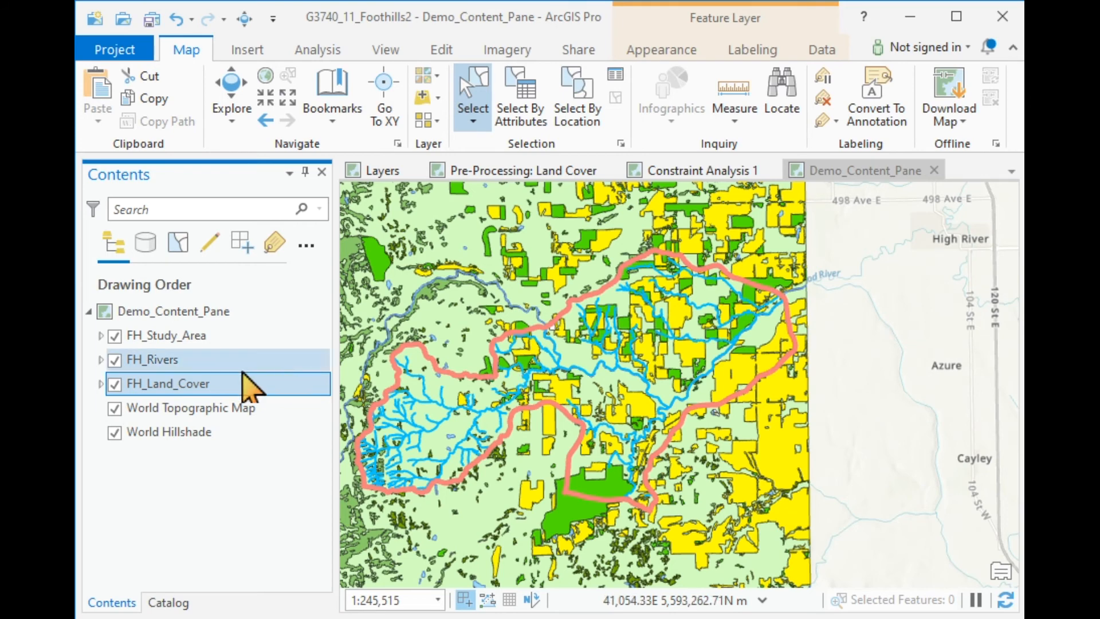
Step: List the Demo_Content_Pane layers by data source and resize the Contents pane to examine the source paths
left_click(147, 244)
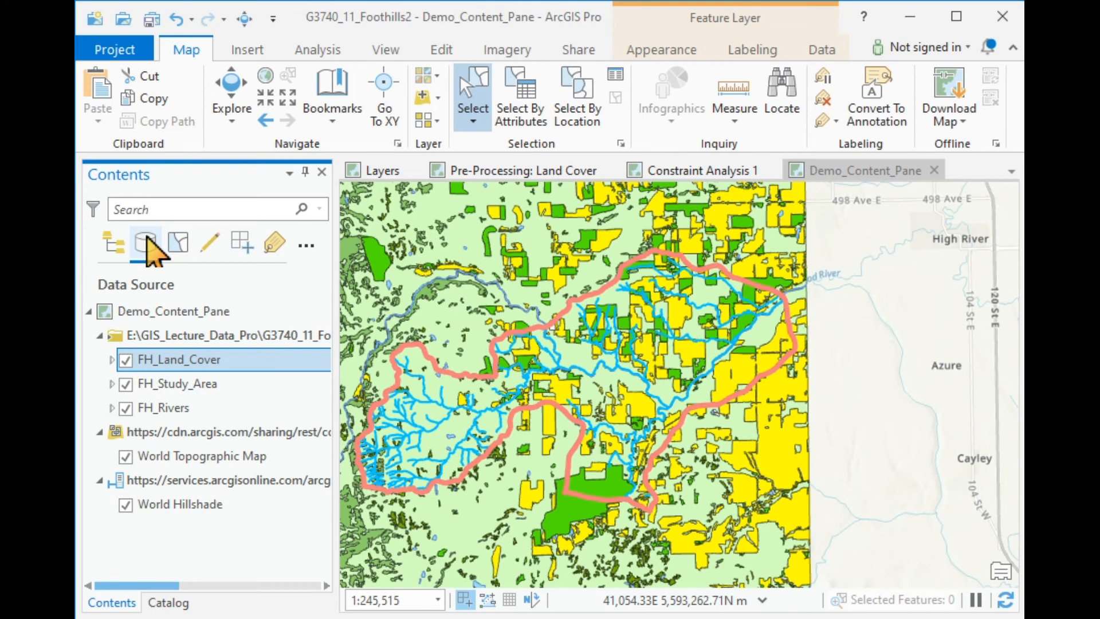
left_click_drag(335, 358, 391, 361)
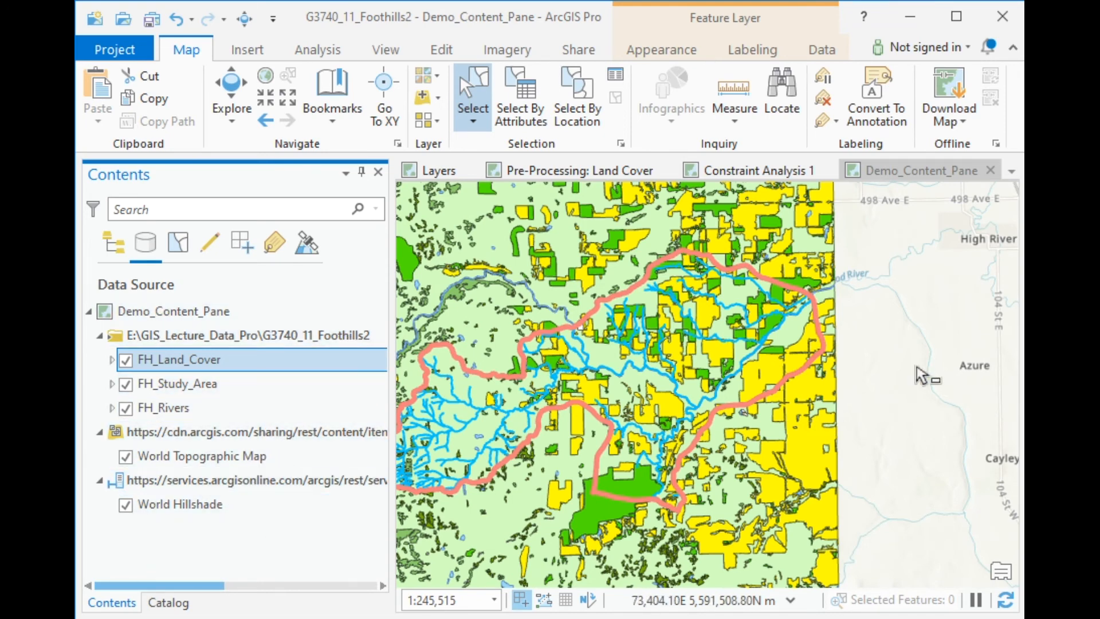
left_click_drag(389, 369, 321, 374)
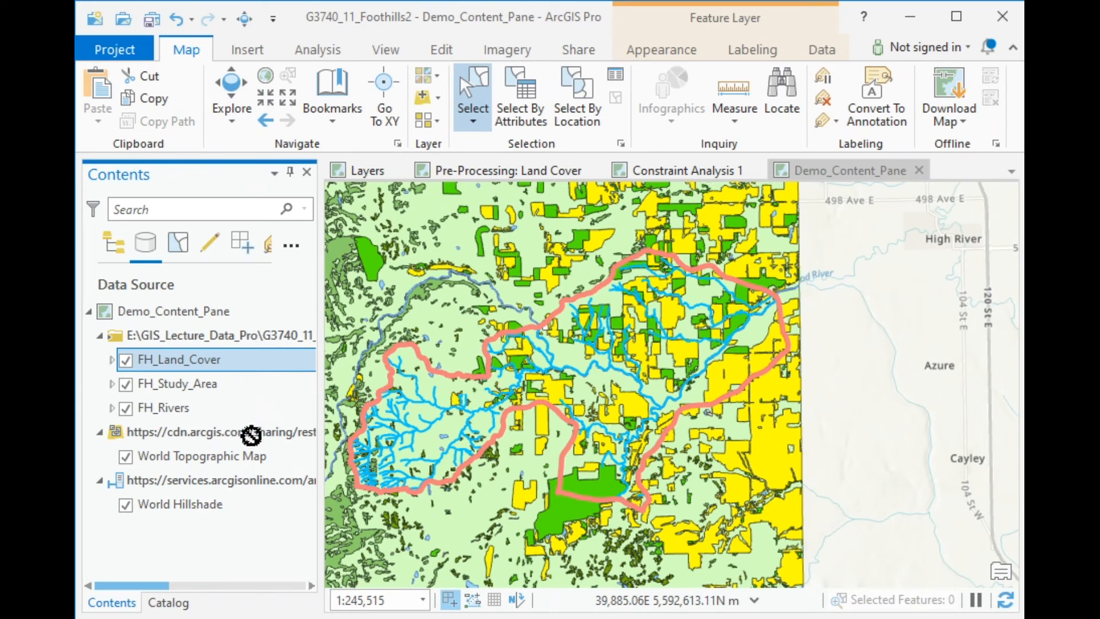
Step: List the Demo_Content_Pane layers by selection and select the FH_Study_Area feature on the map
left_click(112, 244)
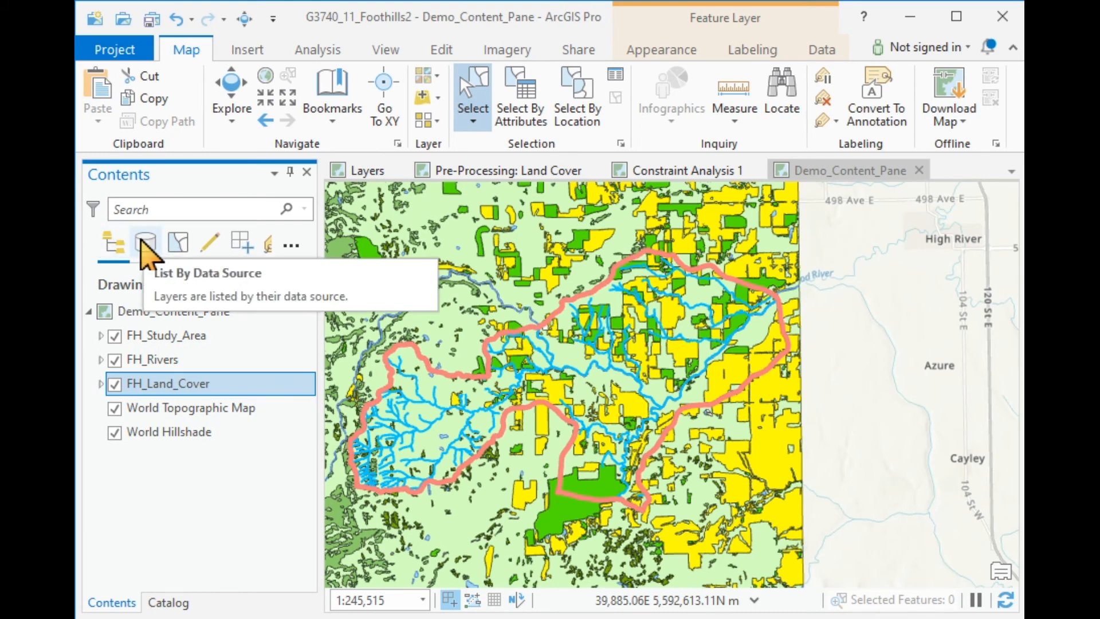
left_click(177, 242)
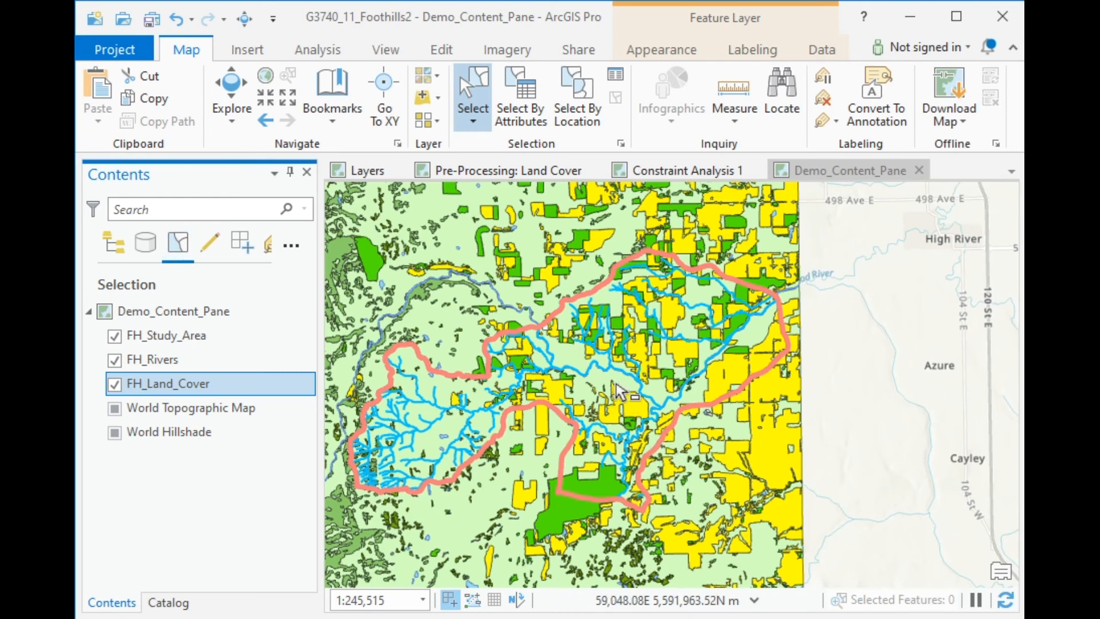
scroll(582, 404, "up", 3)
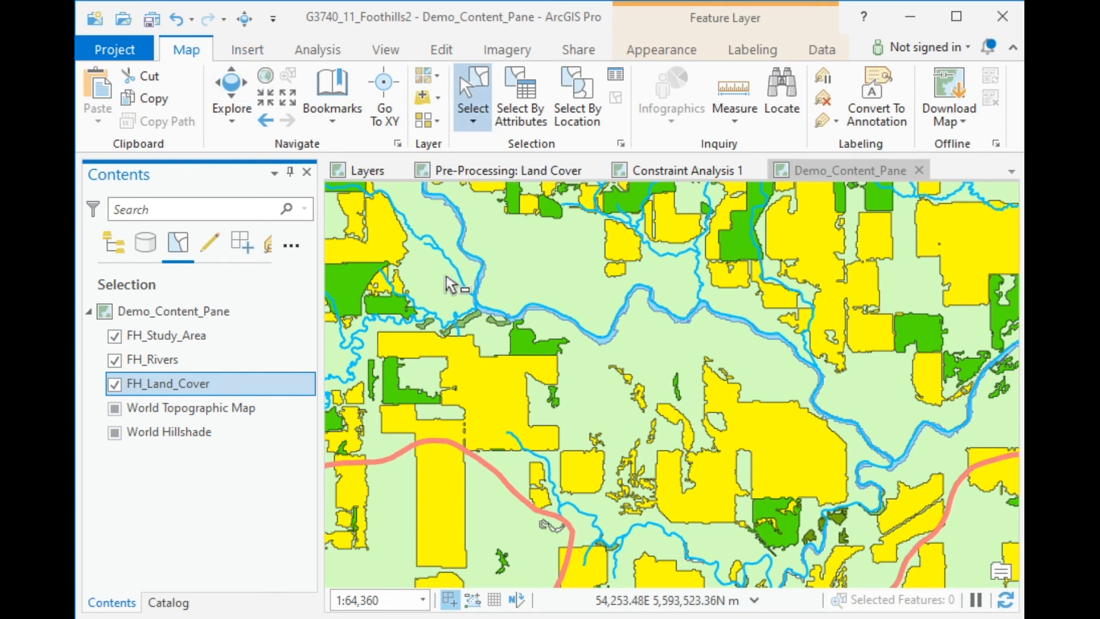
left_click(464, 282)
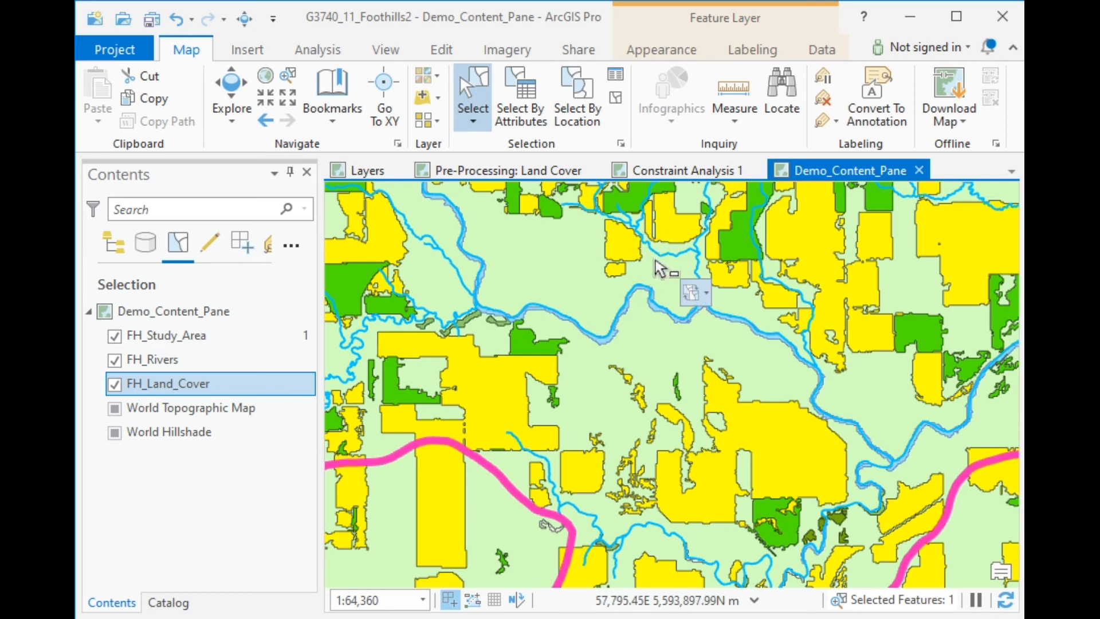
left_click(558, 266)
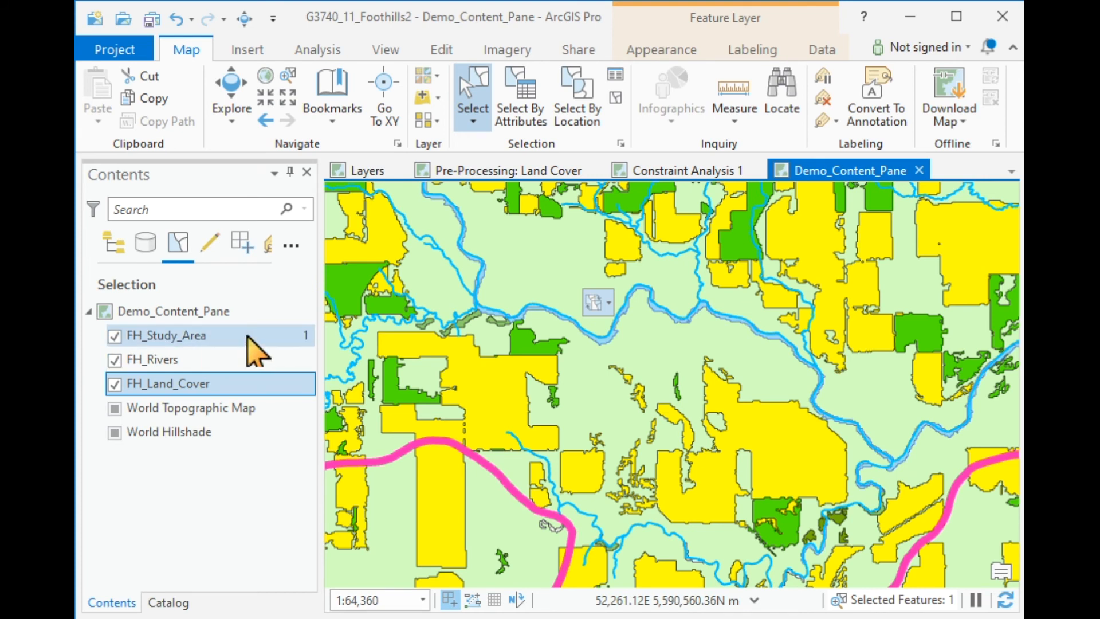
Step: Make FH_Study_Area unselectable and select individual FH_Rivers segments on the map
left_click(115, 336)
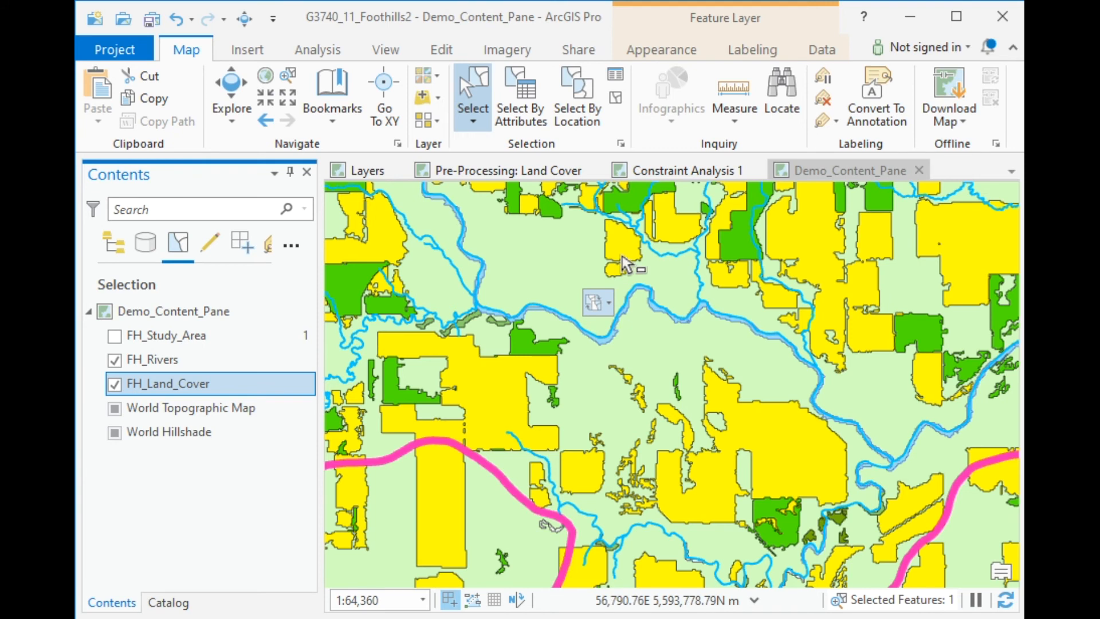
left_click(666, 256)
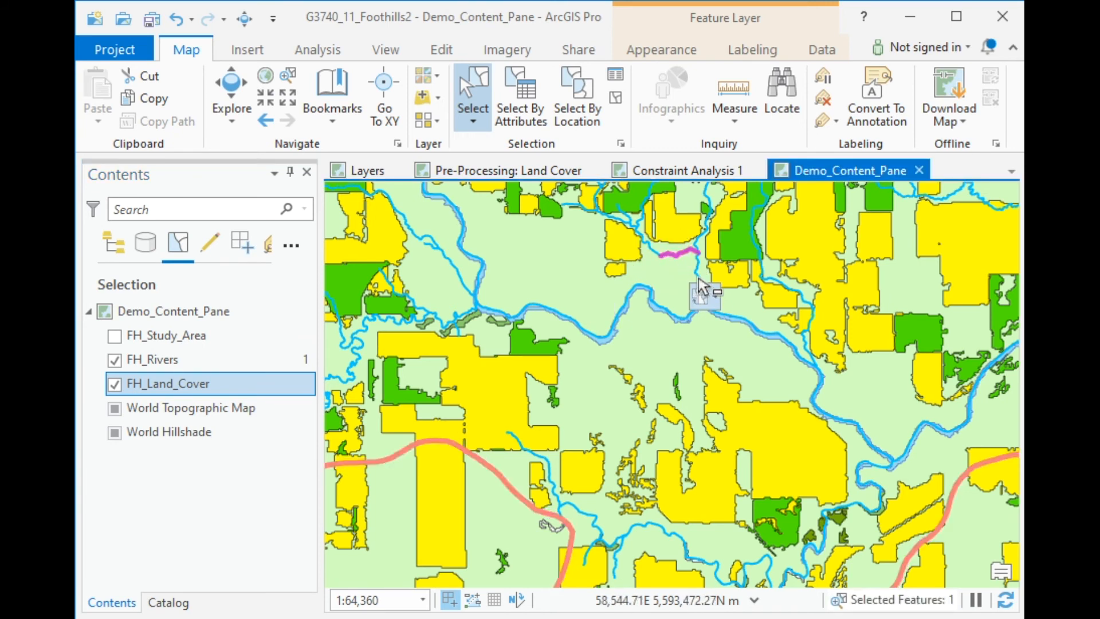
left_click(699, 285)
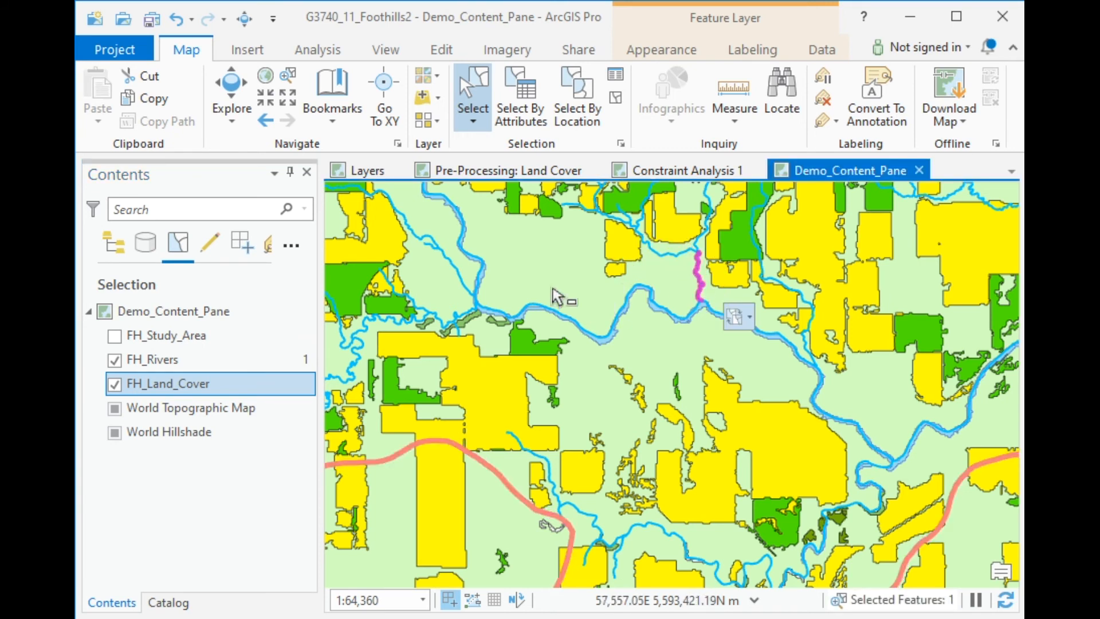
left_click(547, 317)
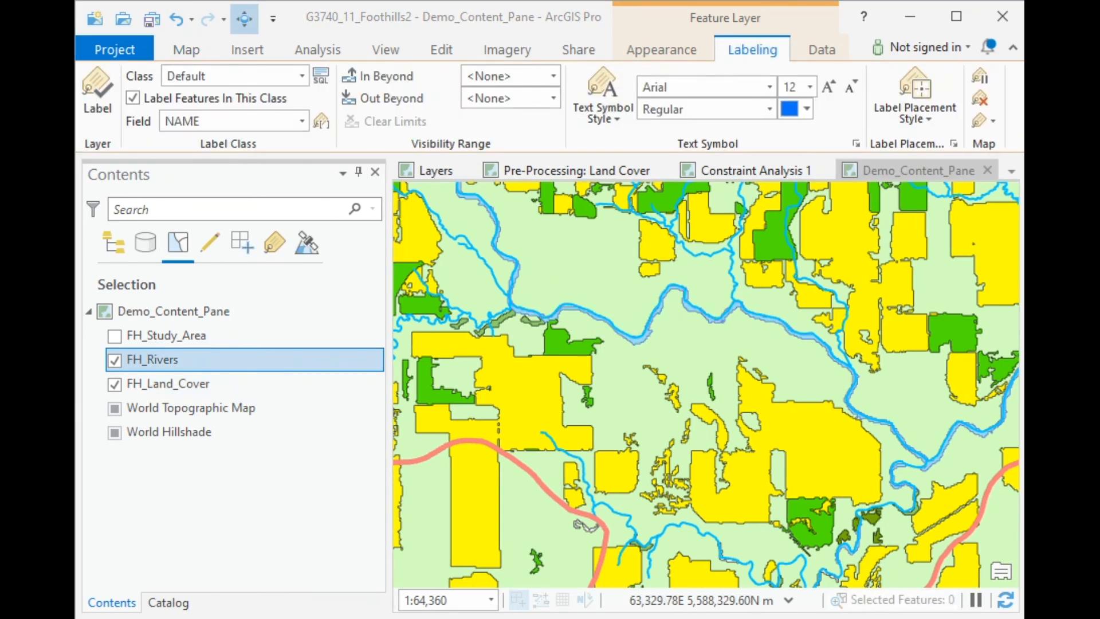
Step: List the layers by editing and show the Create Features pane with all three layers' template groups collapsed
left_click(211, 244)
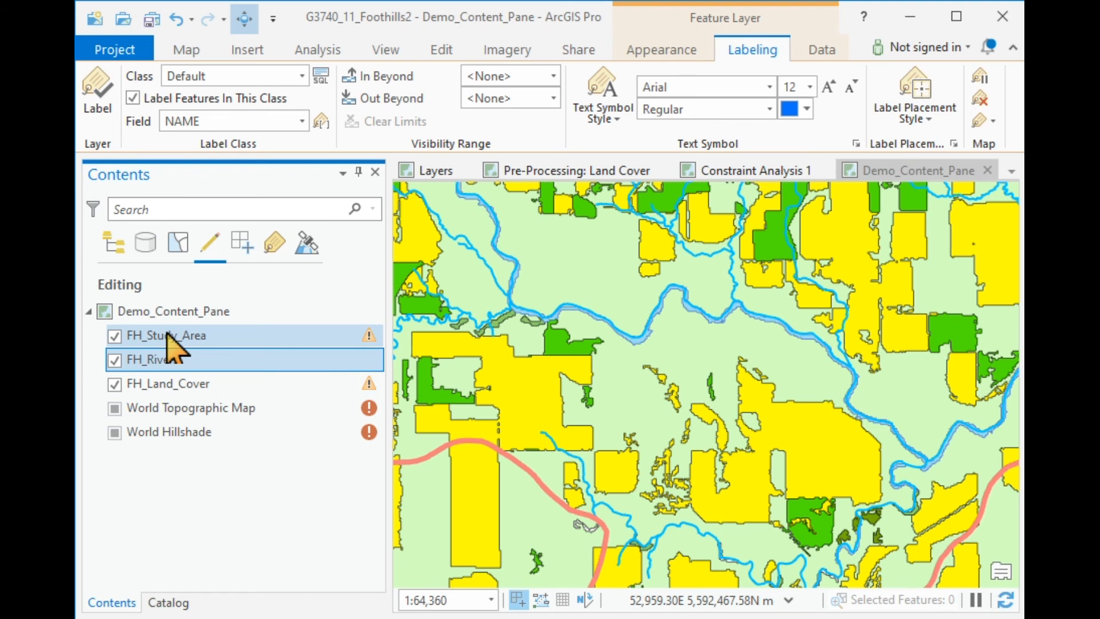
left_click(442, 50)
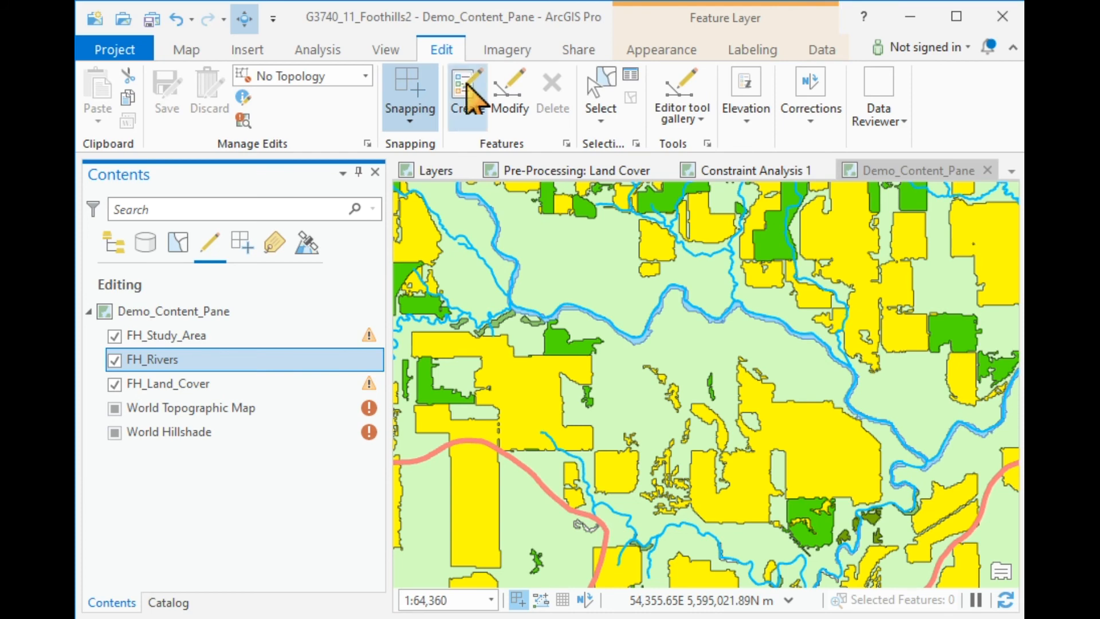
left_click(468, 102)
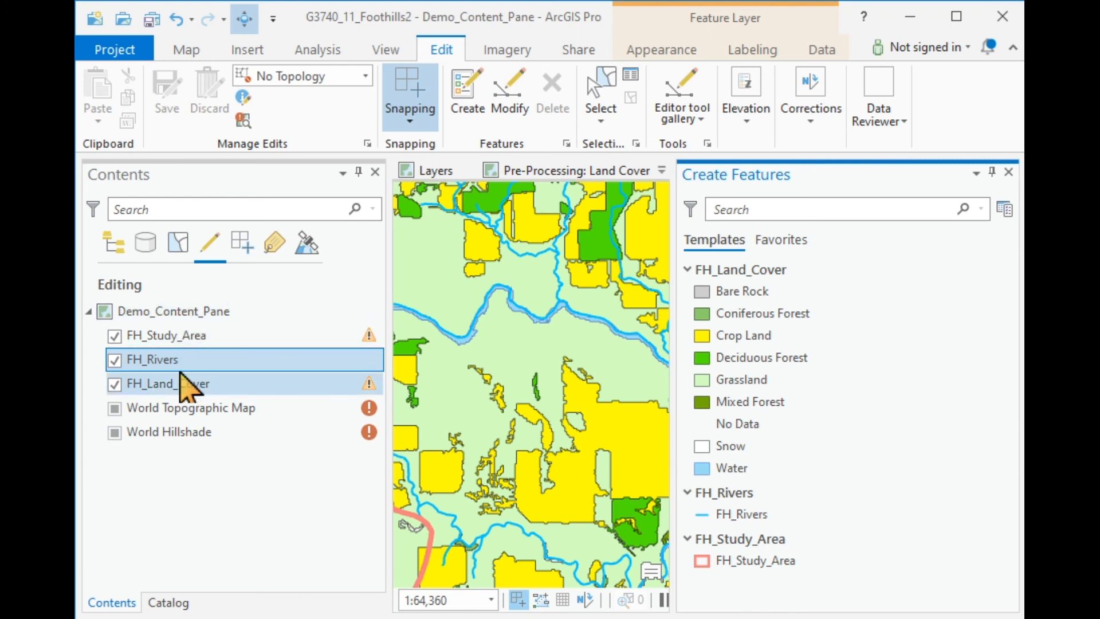
left_click(687, 269)
left_click(687, 290)
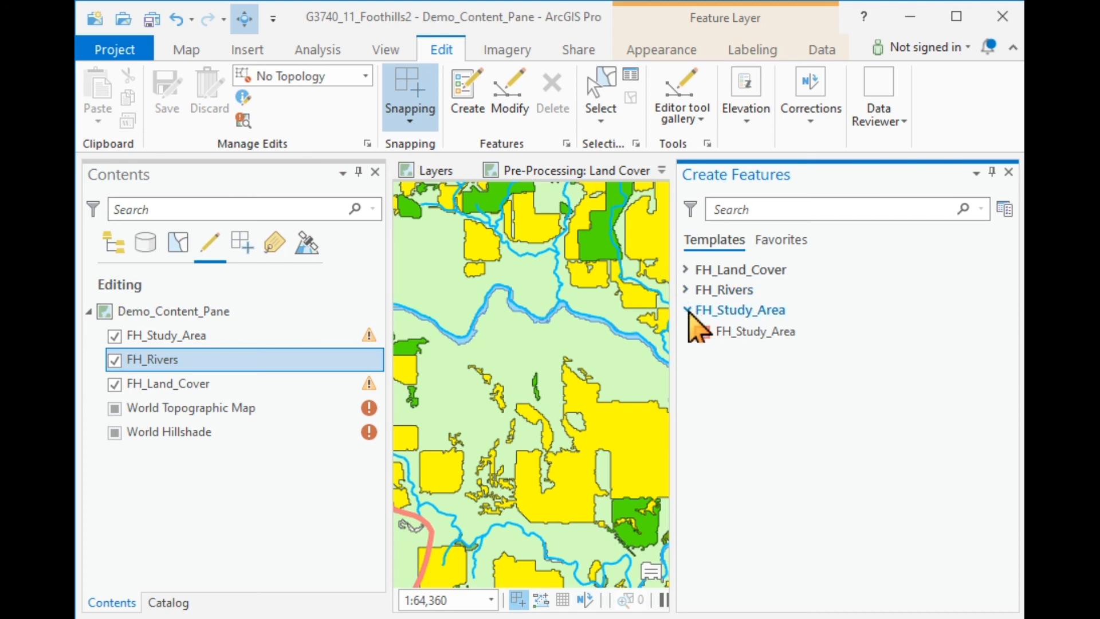
left_click(687, 310)
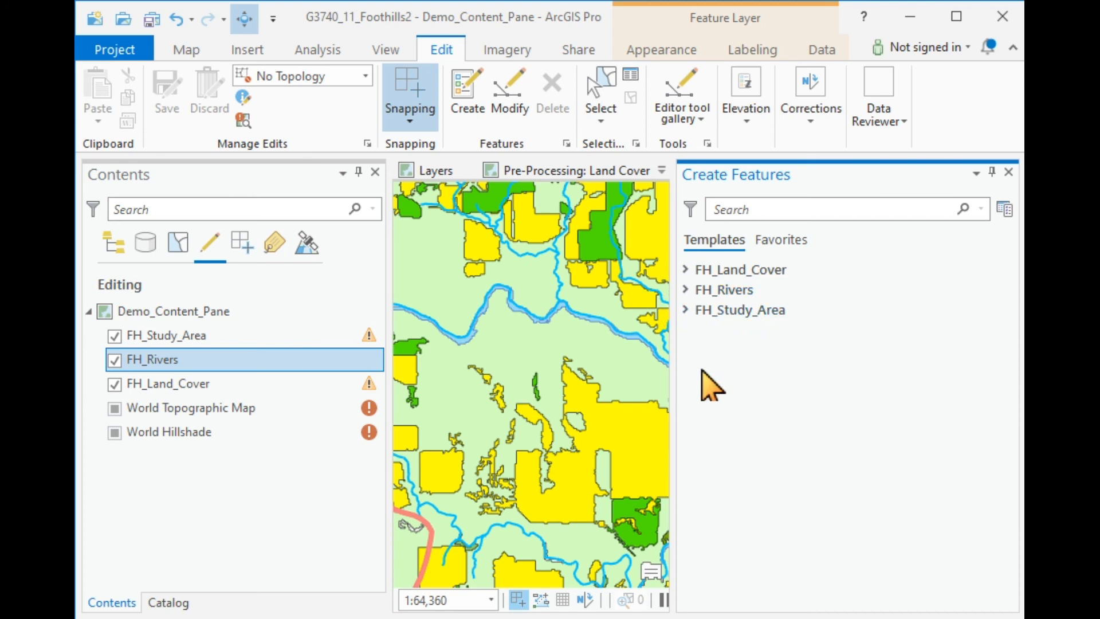
Step: Turn off editing for FH_Rivers and collapse the FH_Land_Cover and FH_Study_Area template groups
left_click(114, 361)
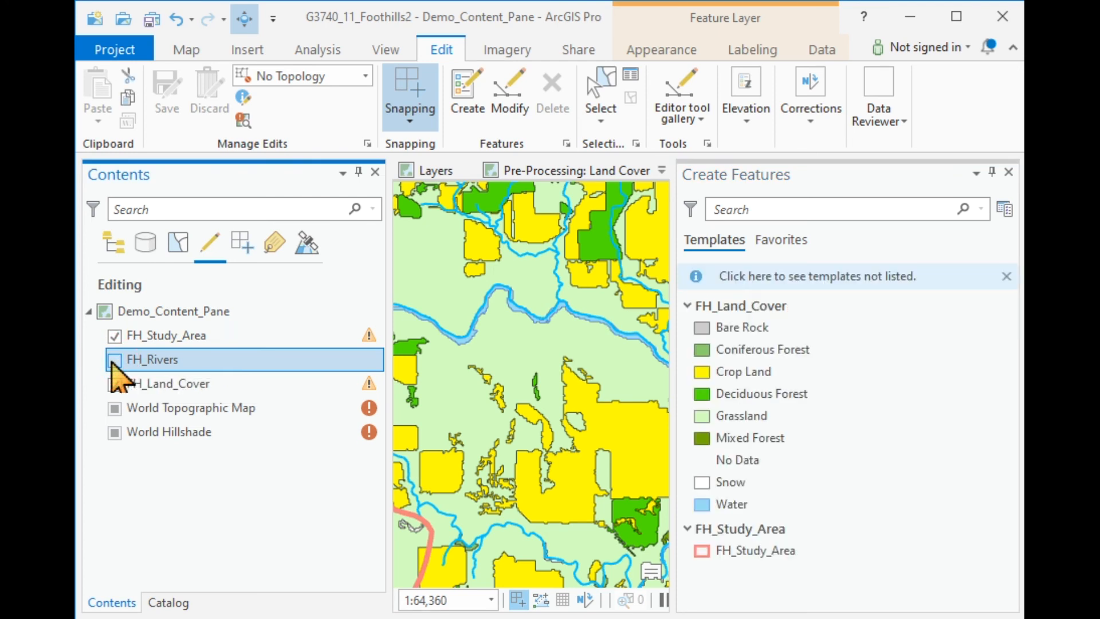
left_click(688, 307)
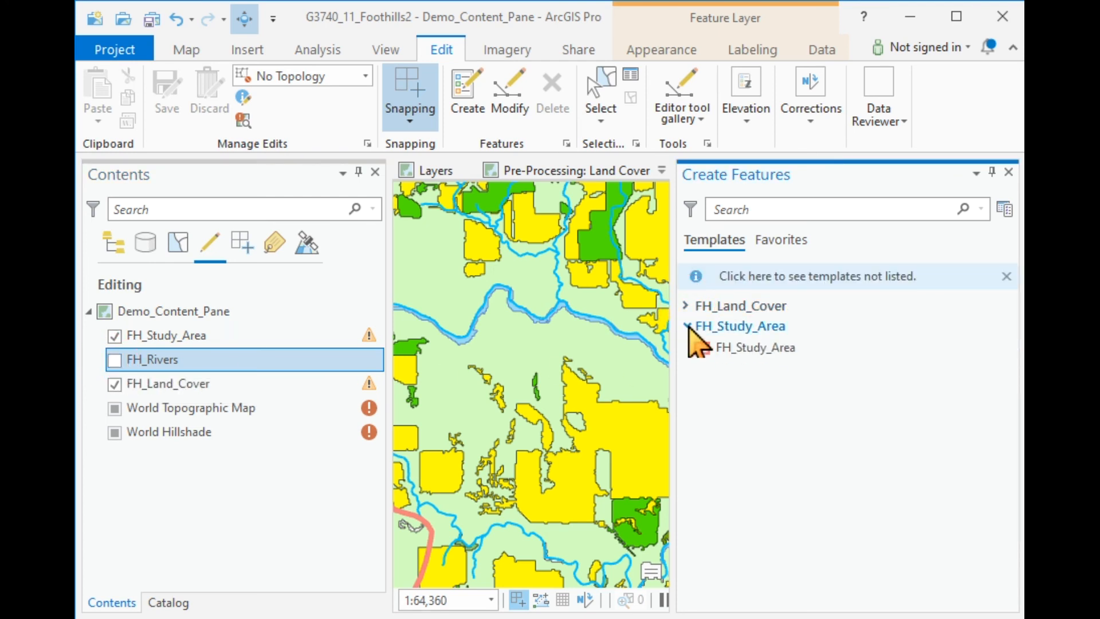
left_click(688, 325)
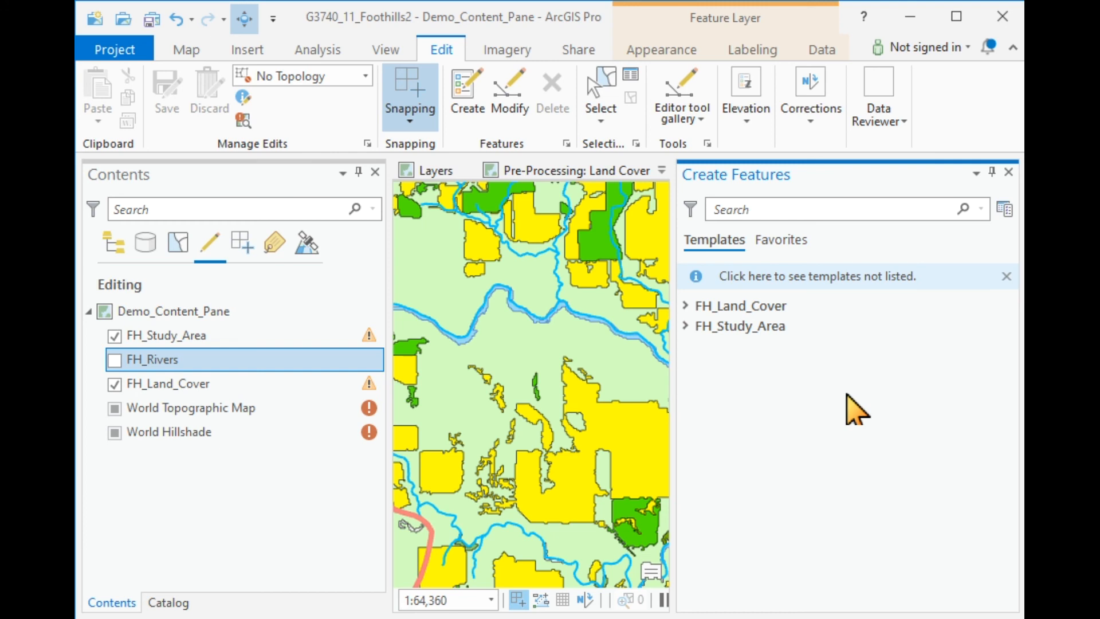
Step: List the layers by snapping and after that by labeling, and close the Create Features pane
left_click(241, 242)
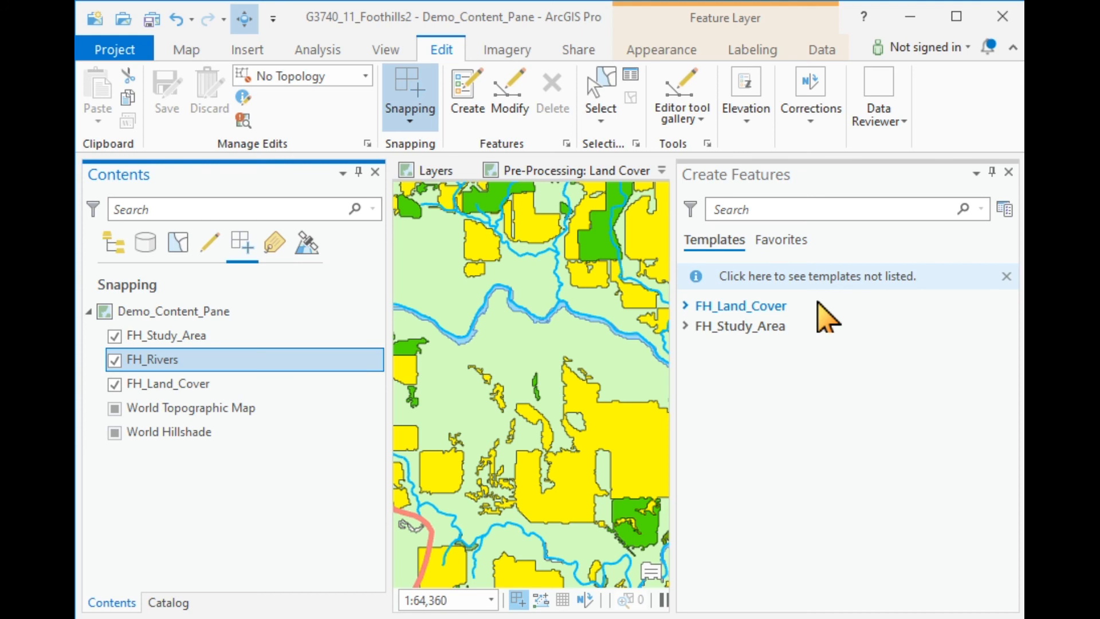
left_click(275, 246)
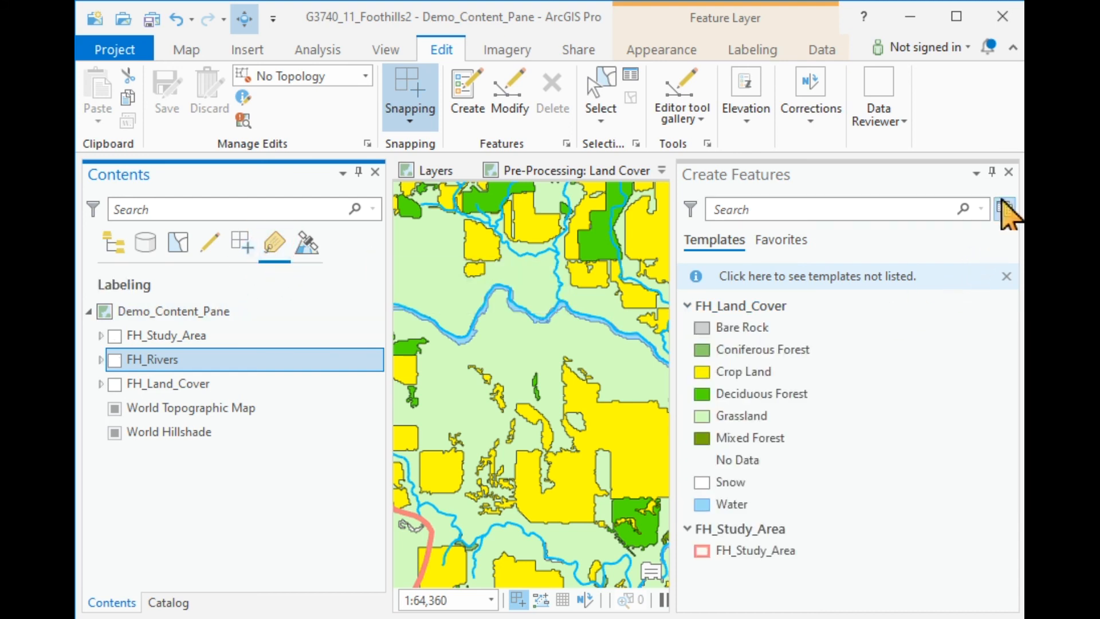
left_click(1008, 172)
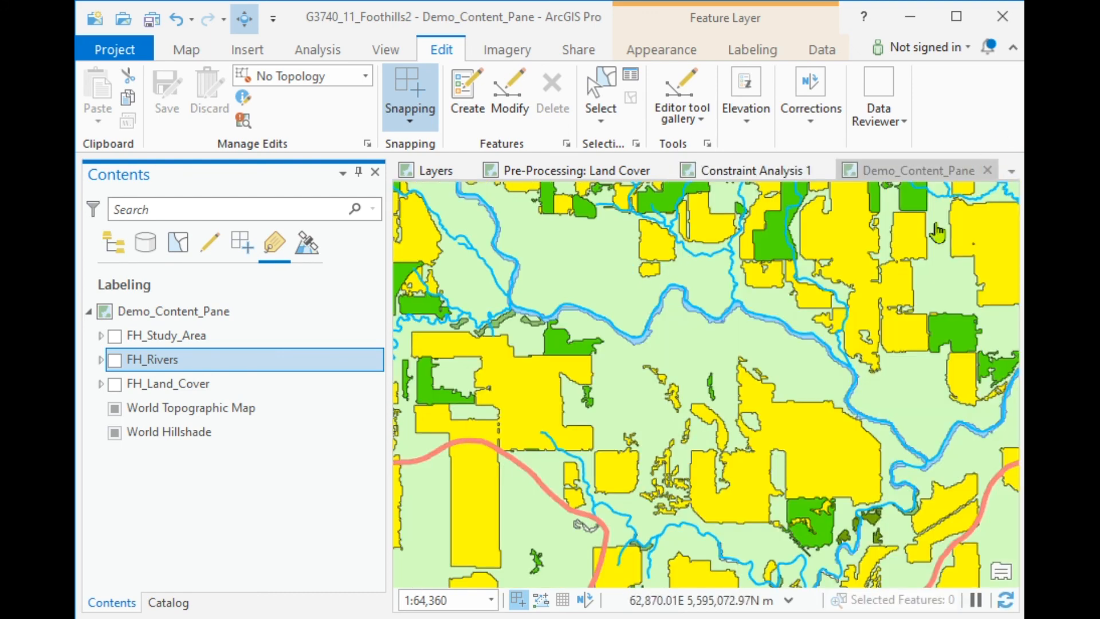
Step: Turn on labels for the FH_Study_Area, FH_Rivers and FH_Land_Cover layers
left_click(115, 336)
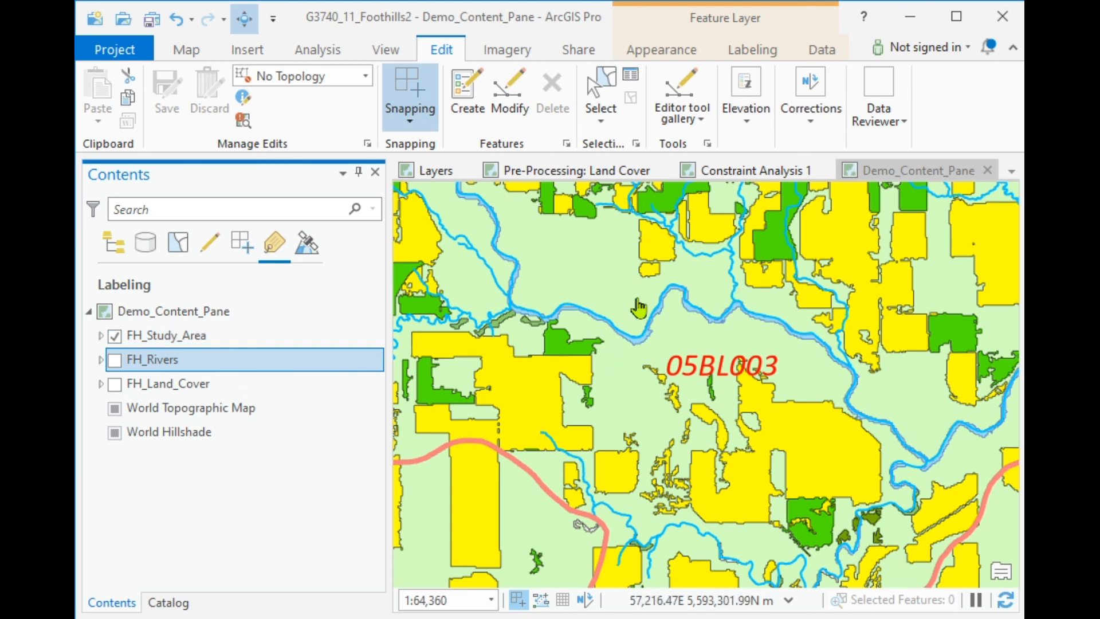
left_click(115, 360)
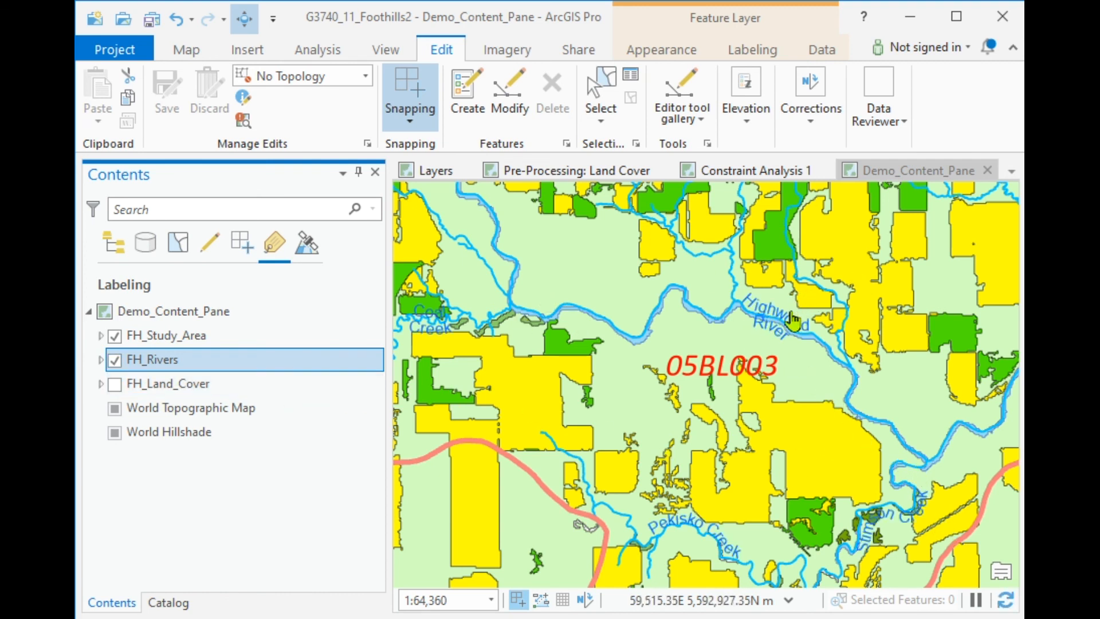
left_click(114, 384)
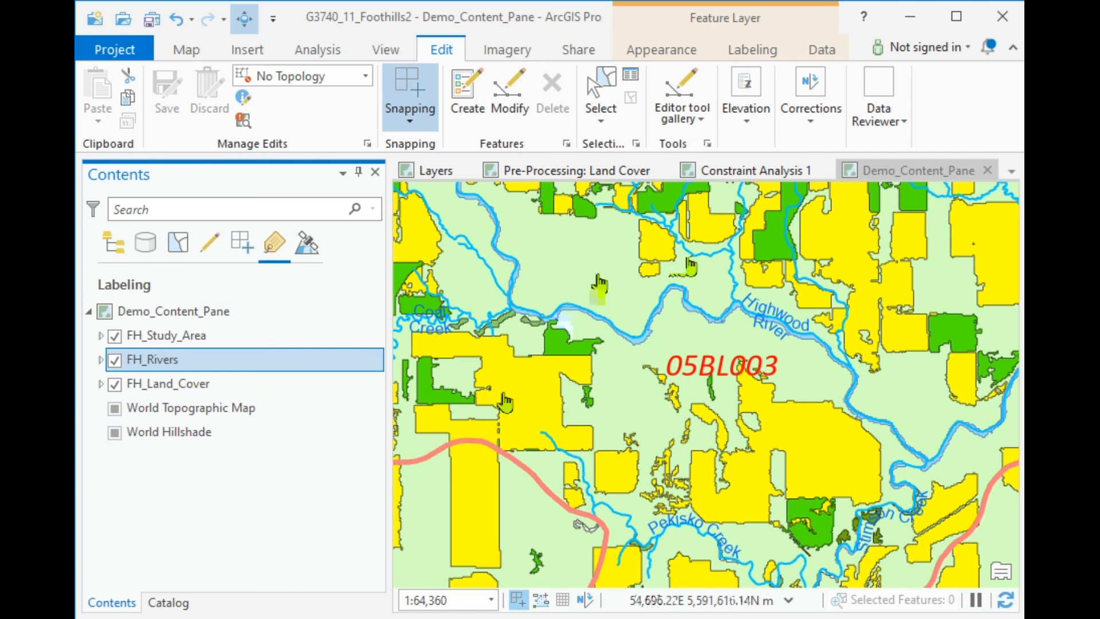
Step: List the layers by drawing order and set the transparency of FH_Land_Cover to 5%
left_click(156, 383)
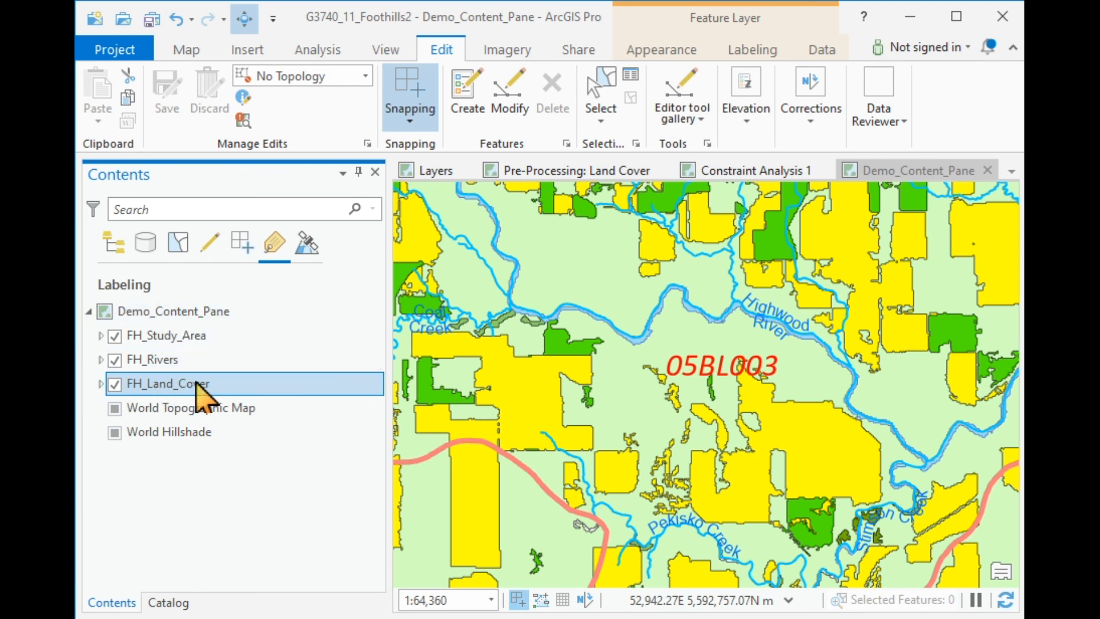
left_click(113, 244)
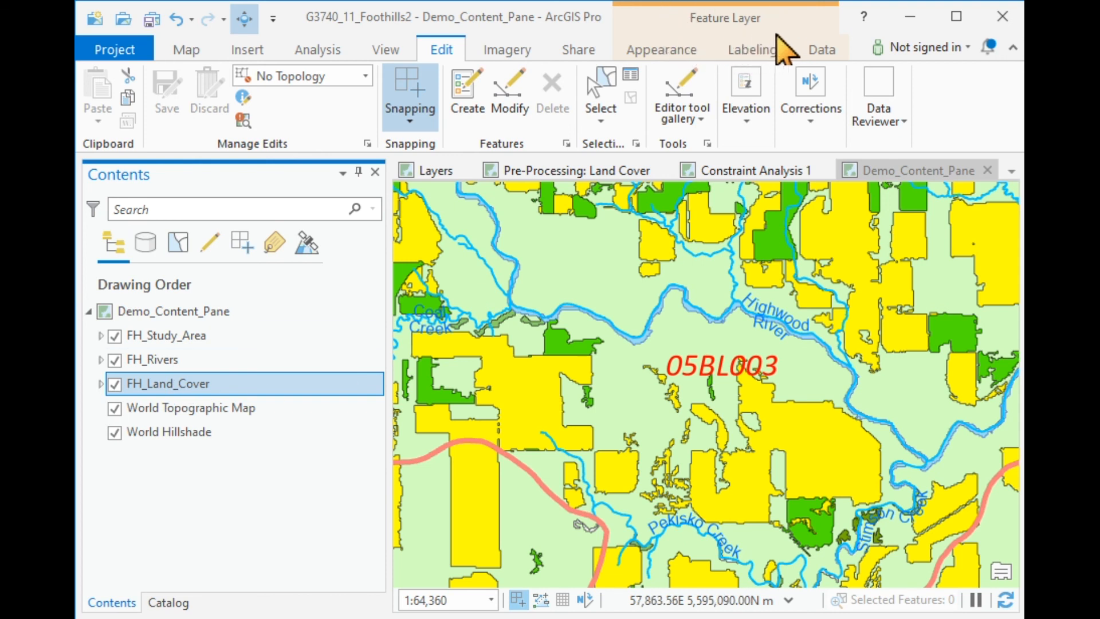
left_click(650, 51)
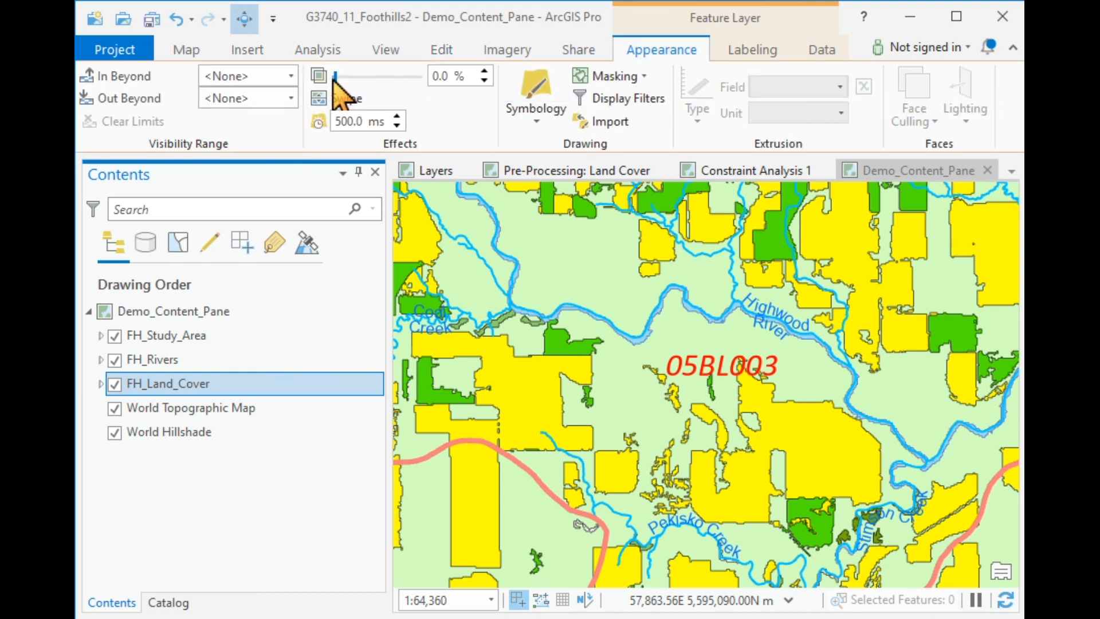
left_click_drag(335, 77, 474, 83)
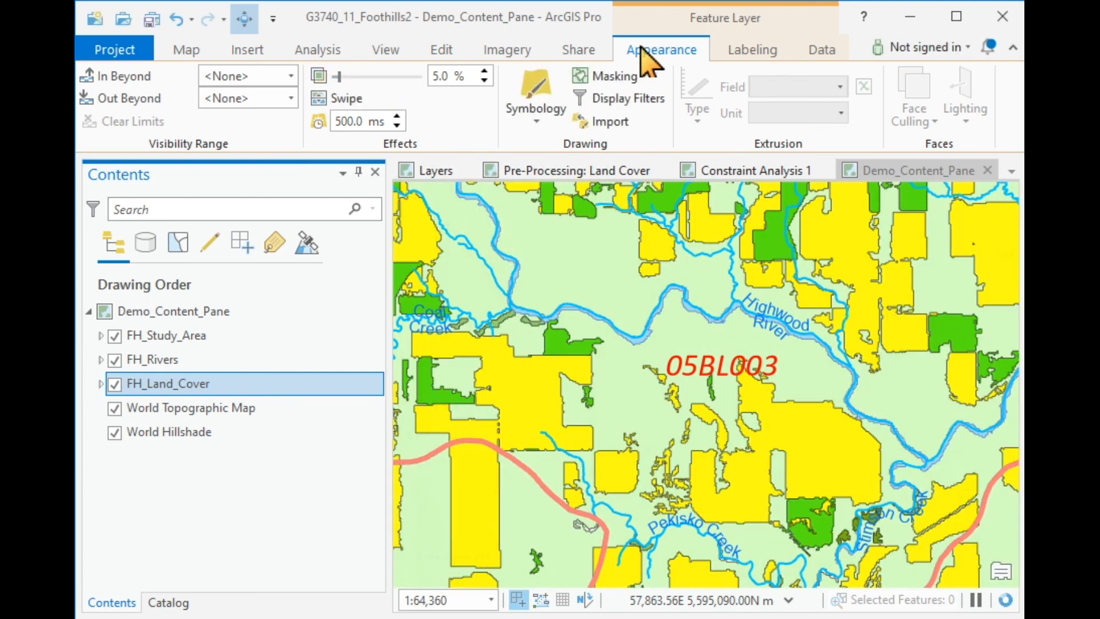
Step: Show the labeling settings of FH_Land_Cover and examine its labels on the map at a scale of about 1:16,872
left_click(761, 59)
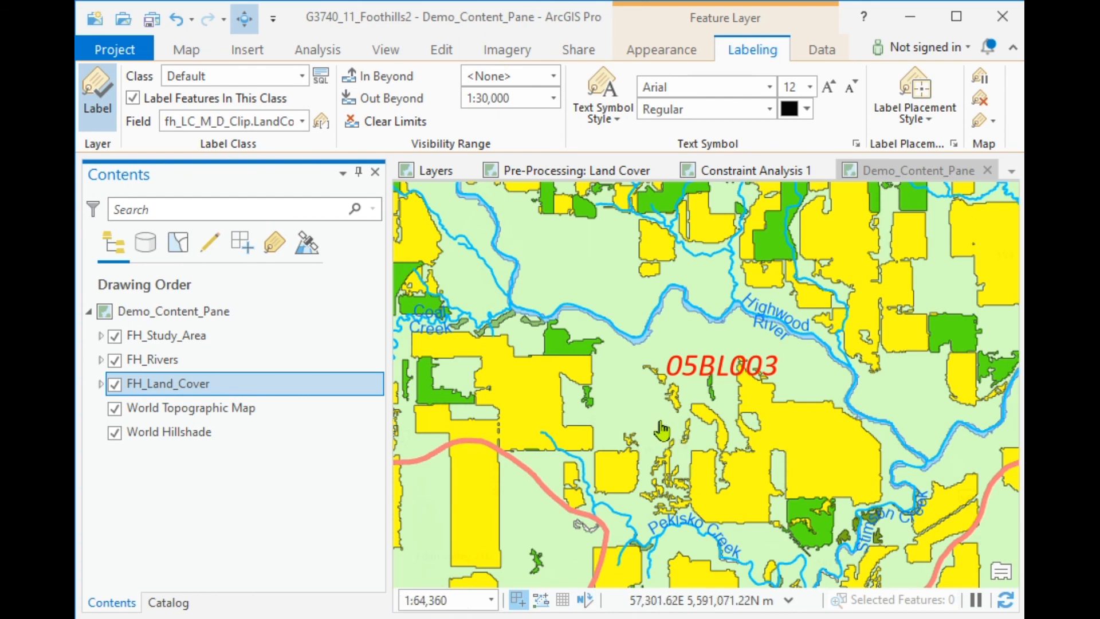
scroll(662, 430, "up", 2)
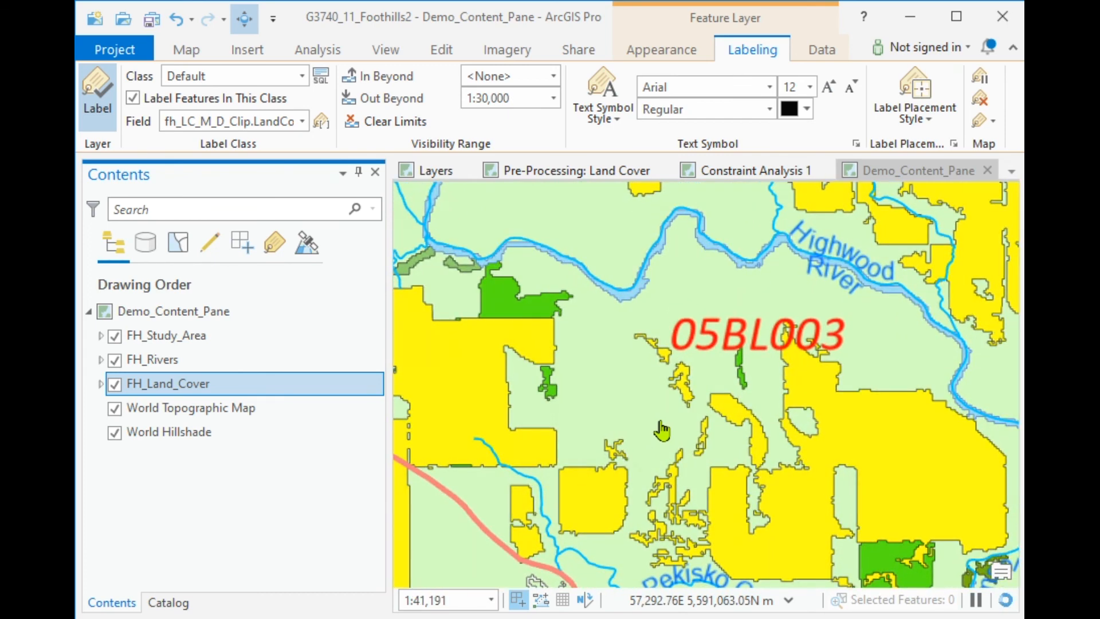
scroll(662, 430, "up", 4)
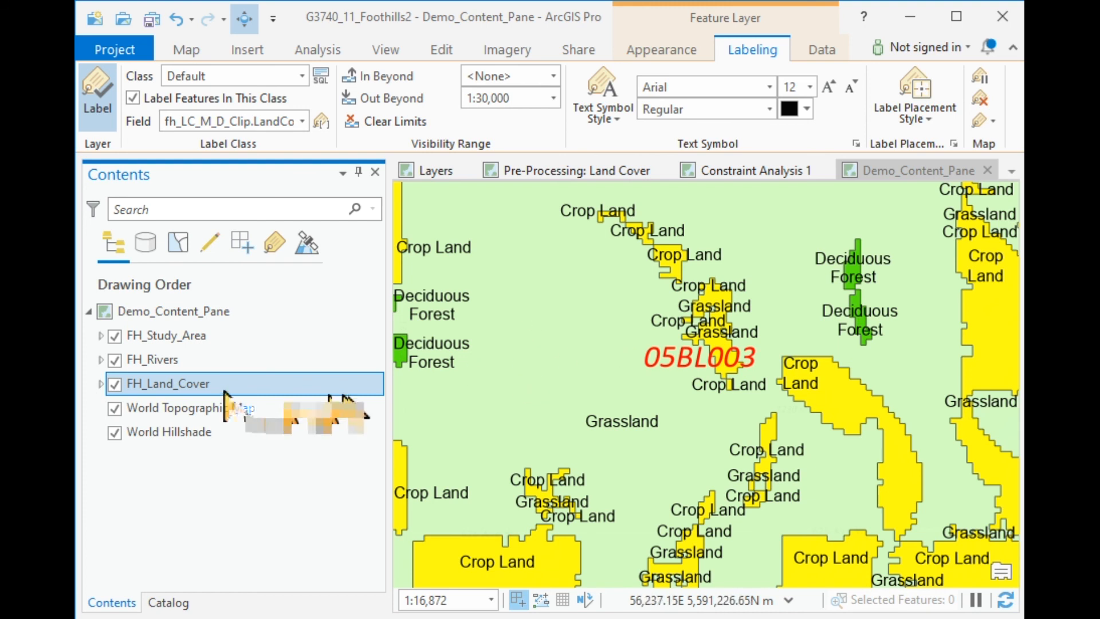
Step: Turn off the visibility of FH_Land_Cover, FH_Rivers and FH_Study_Area in the drawing order list
left_click(115, 384)
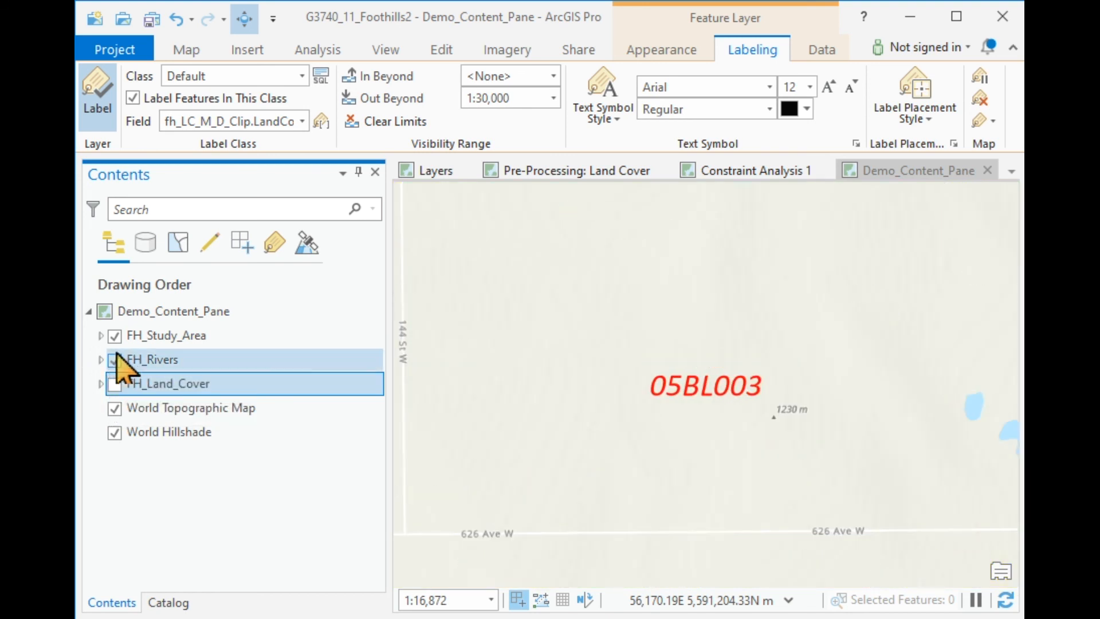
left_click(114, 359)
left_click(115, 336)
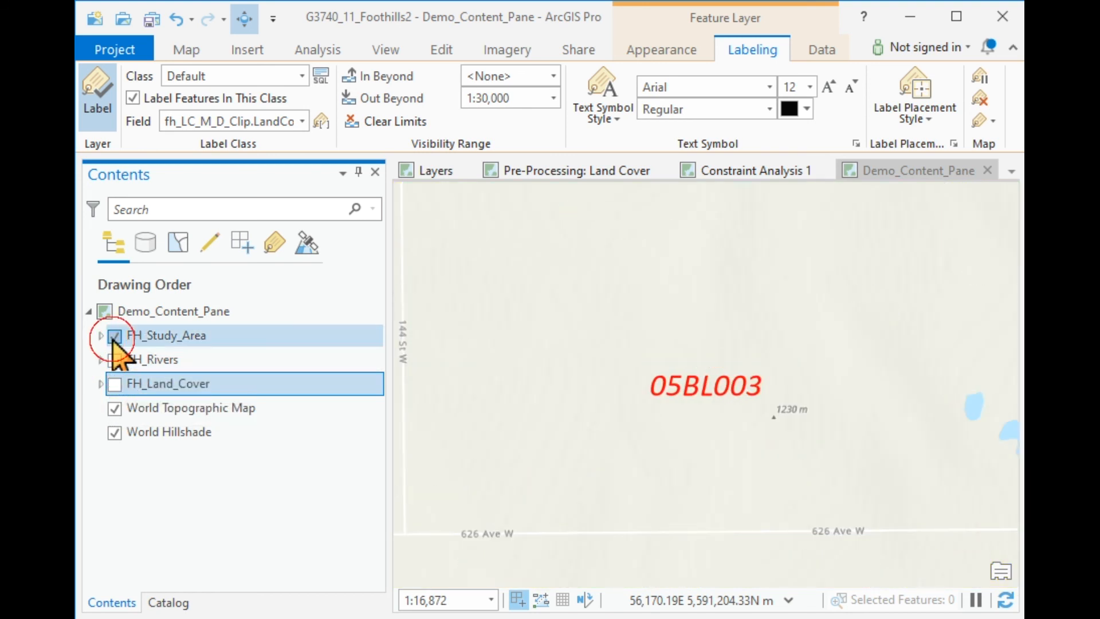
Step: Compare the layer checkboxes in the labeling, snapping, selection, drawing order and perspective imagery lists of the Contents pane
left_click(272, 245)
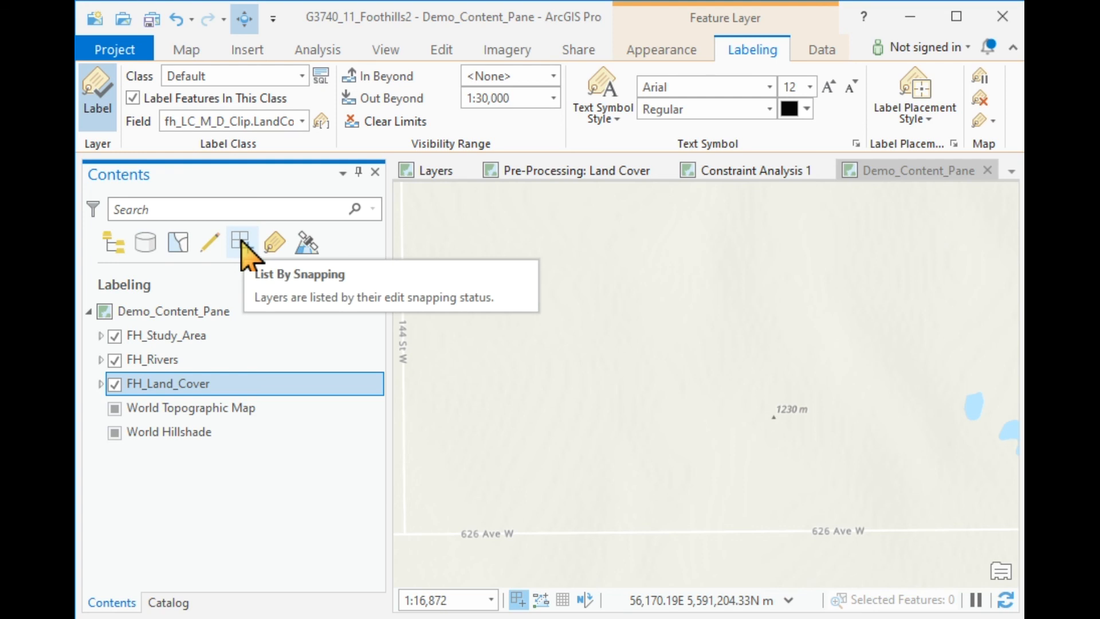
left_click(243, 248)
left_click(175, 243)
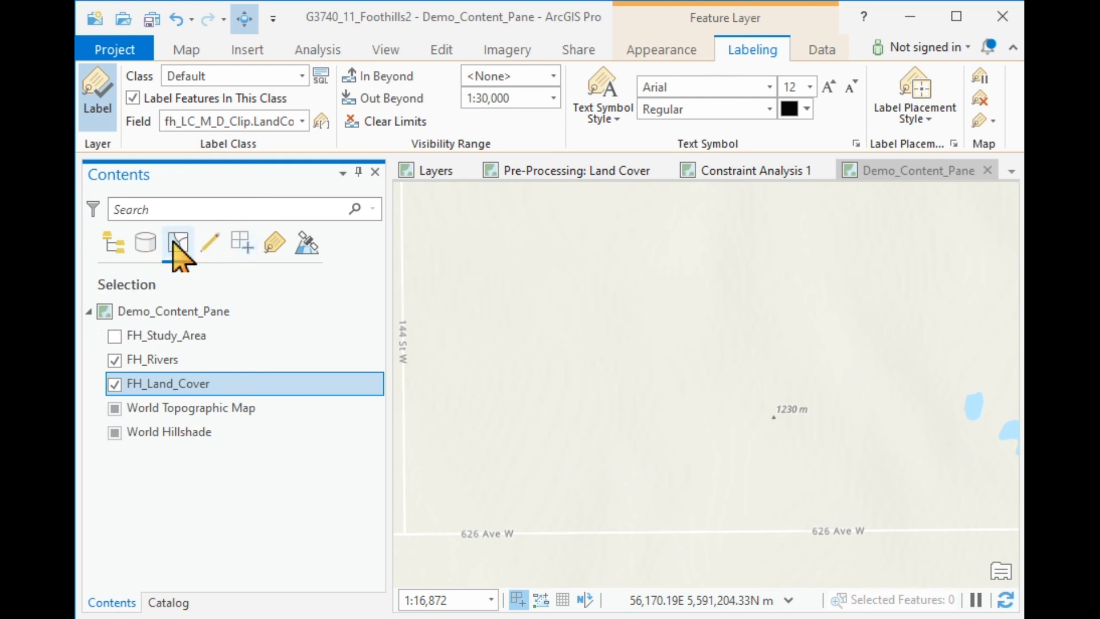
left_click(111, 244)
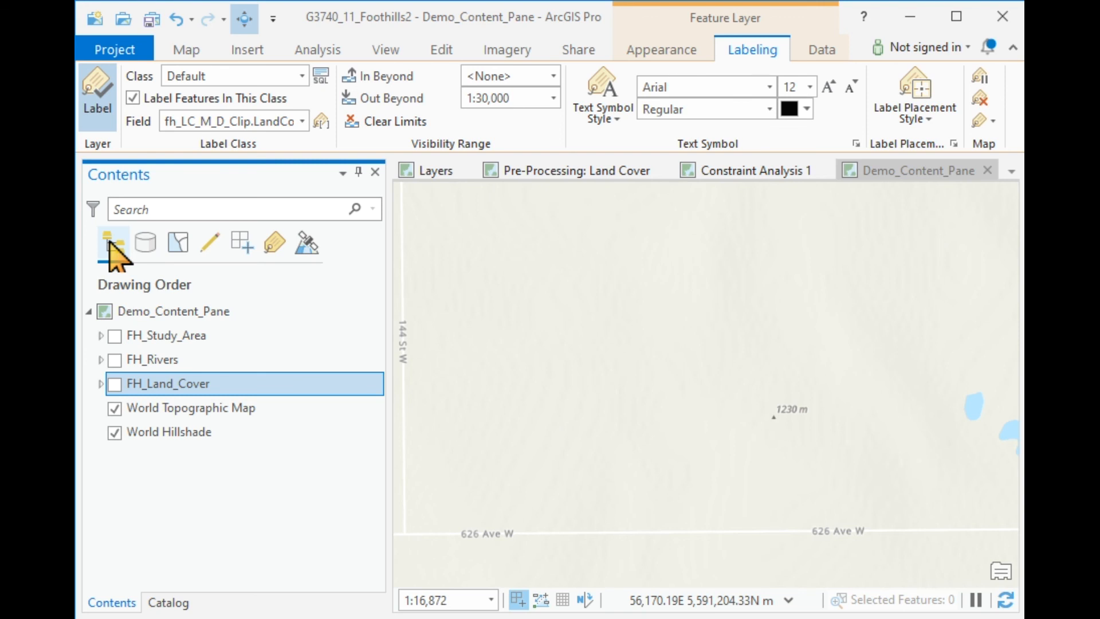
left_click(276, 251)
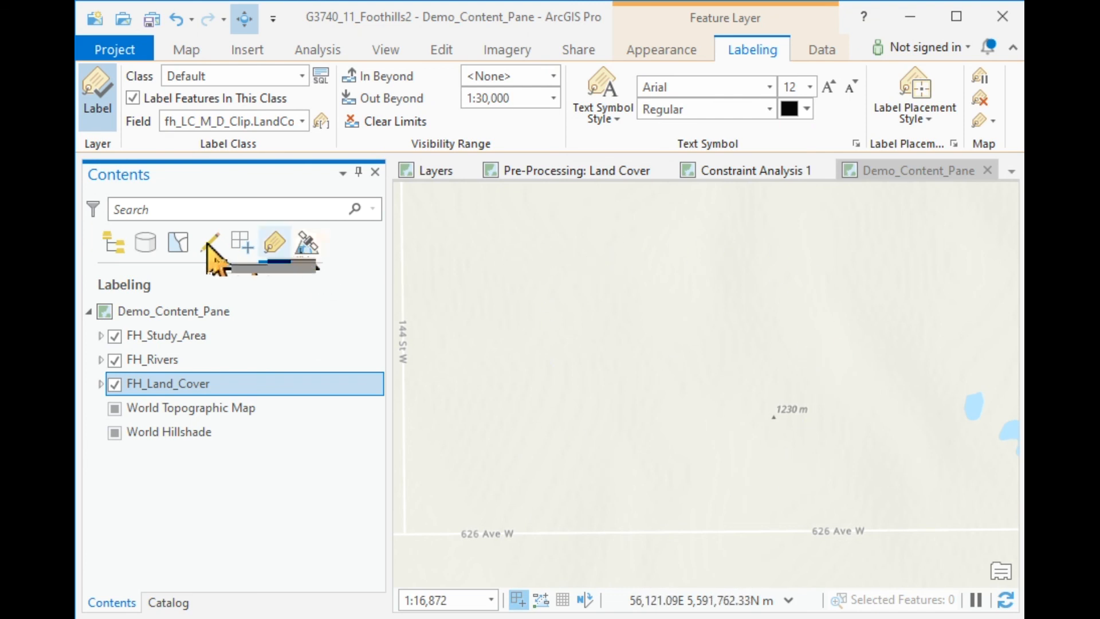
left_click(109, 245)
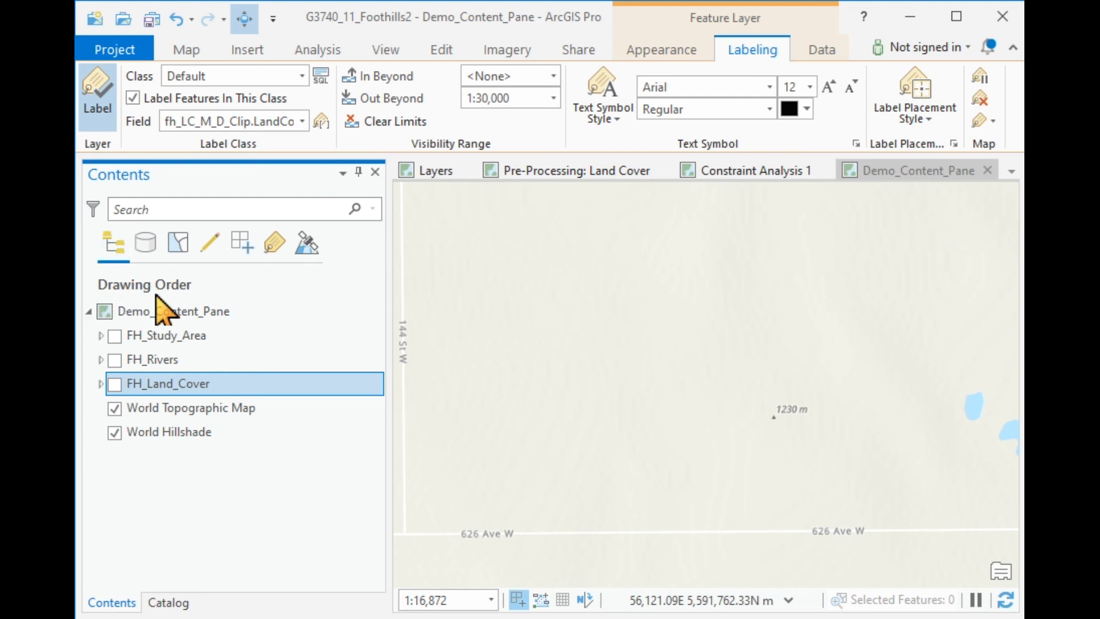
left_click(306, 245)
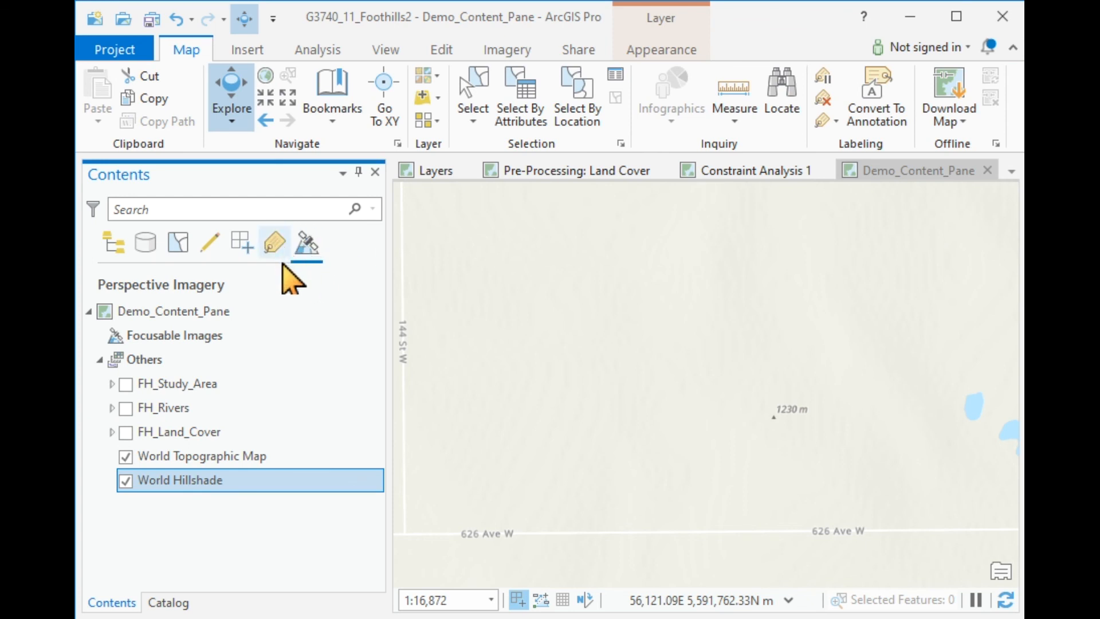
left_click(112, 242)
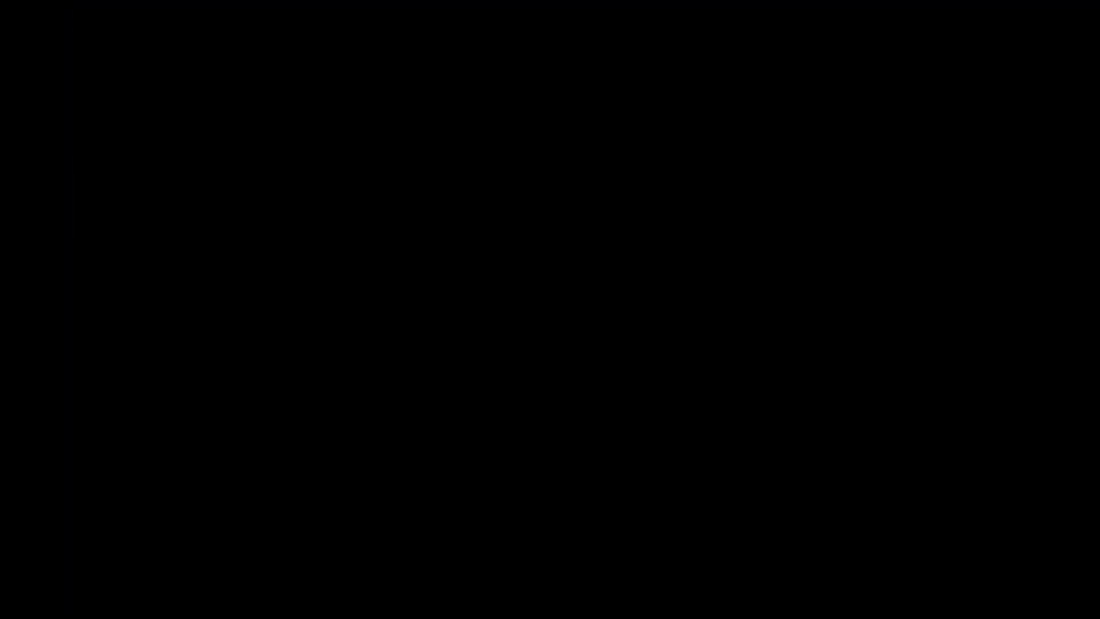